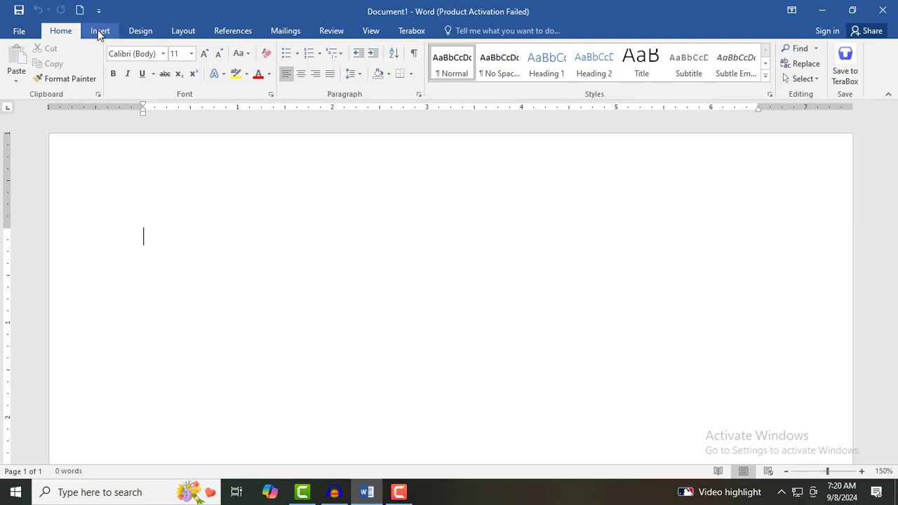
# Draw a rectangle with snipped same-side corners, about 1.74" wide and 1.45" high, near the top of the page.
pyautogui.click(99, 31)
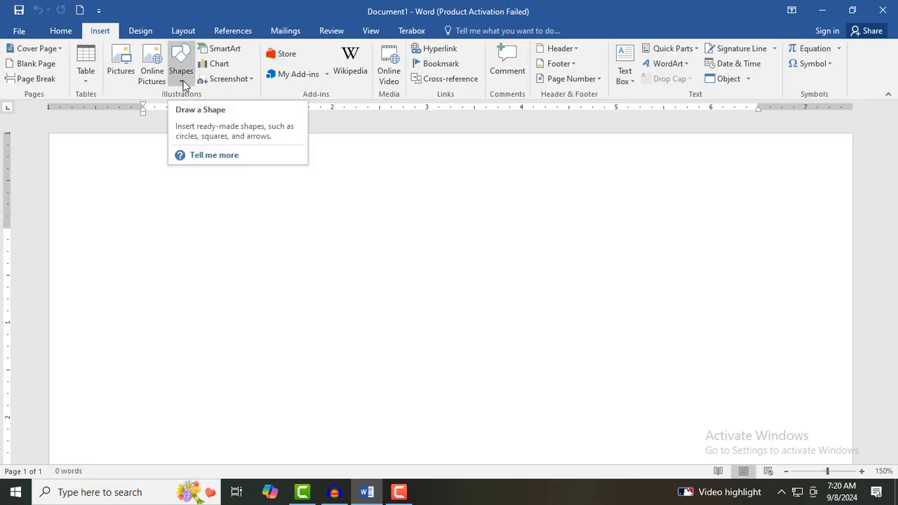
pyautogui.click(178, 77)
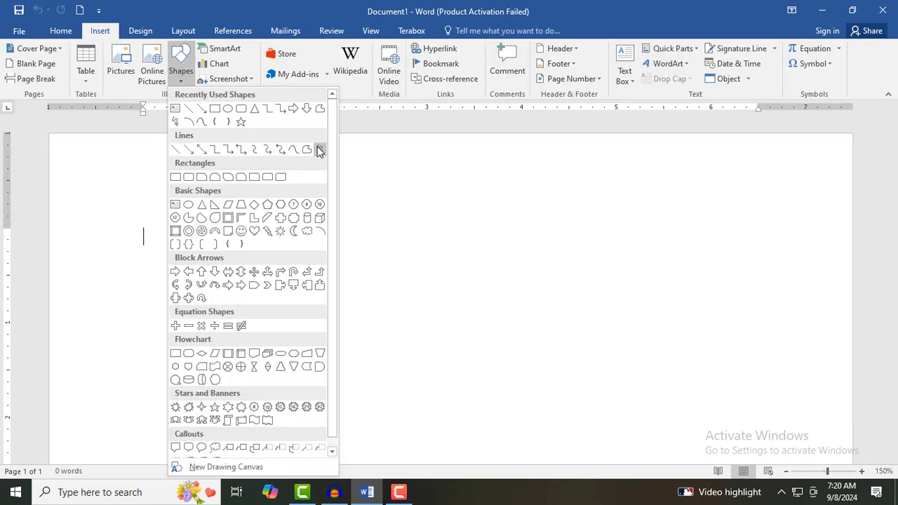
pyautogui.scroll(-1, 333, 145)
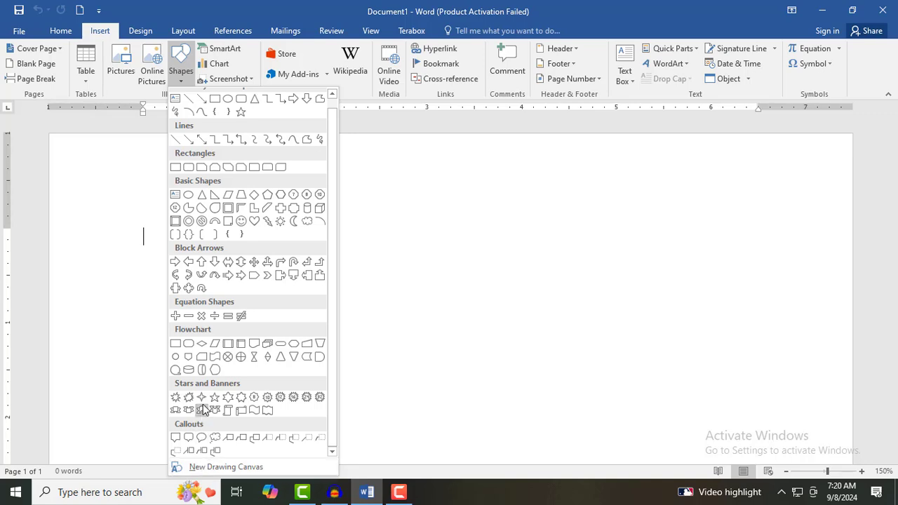
pyautogui.scroll(1, 203, 302)
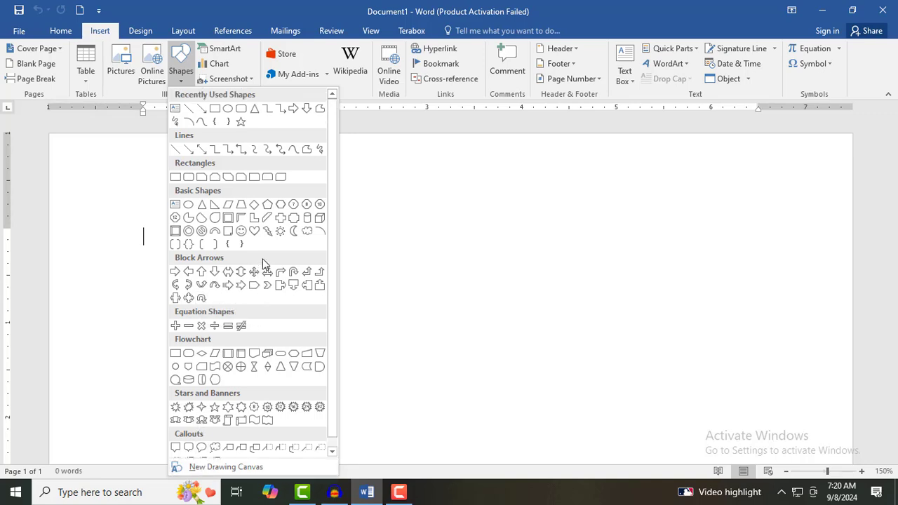
pyautogui.click(214, 180)
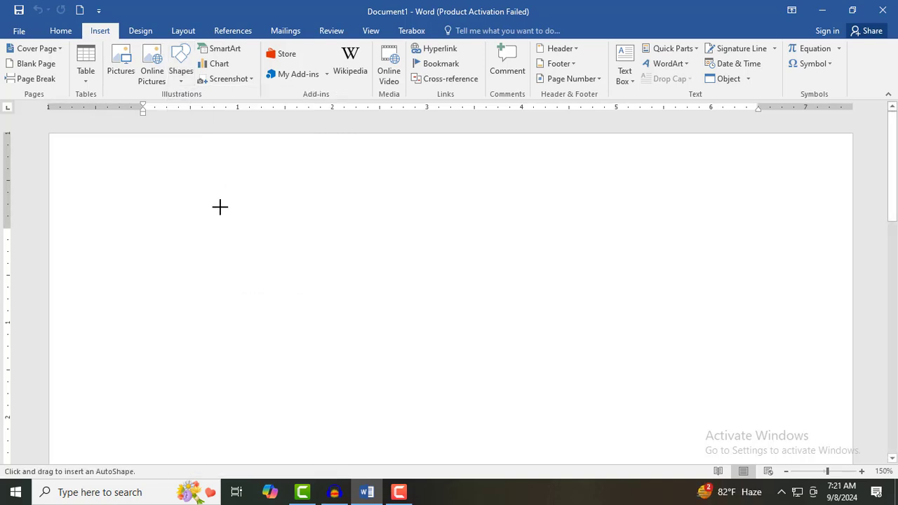
pyautogui.moveTo(205, 201); pyautogui.dragTo(370, 340)
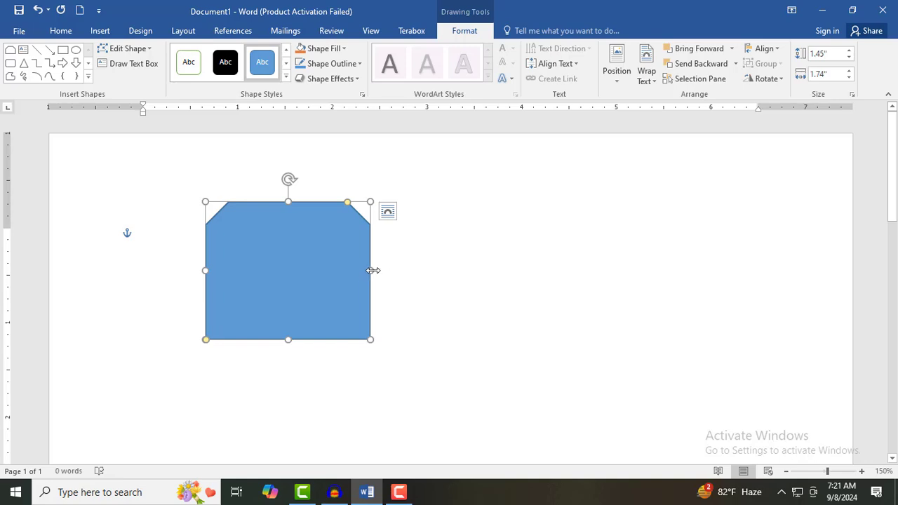
# Resize the snipped-corner rectangle freehand to about 1.67" wide and 1.26" high.
pyautogui.moveTo(373, 271); pyautogui.dragTo(344, 270)
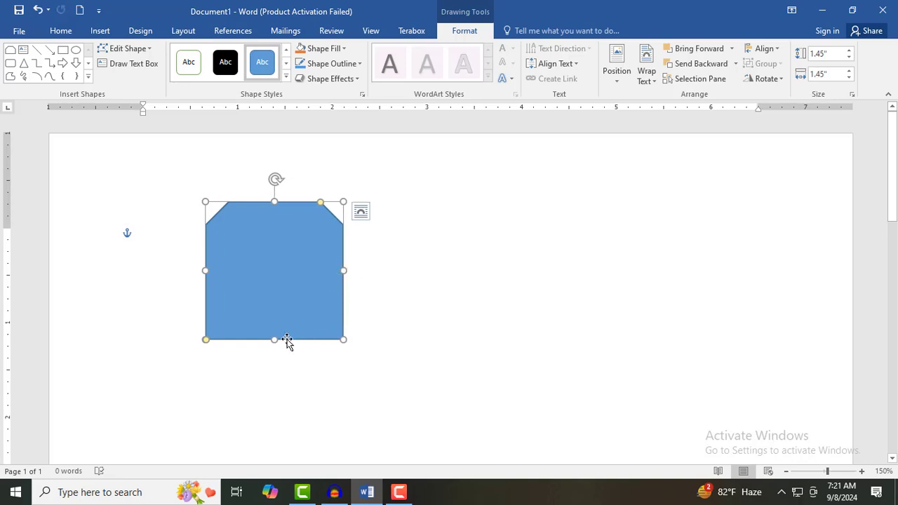
pyautogui.moveTo(276, 338); pyautogui.dragTo(274, 288)
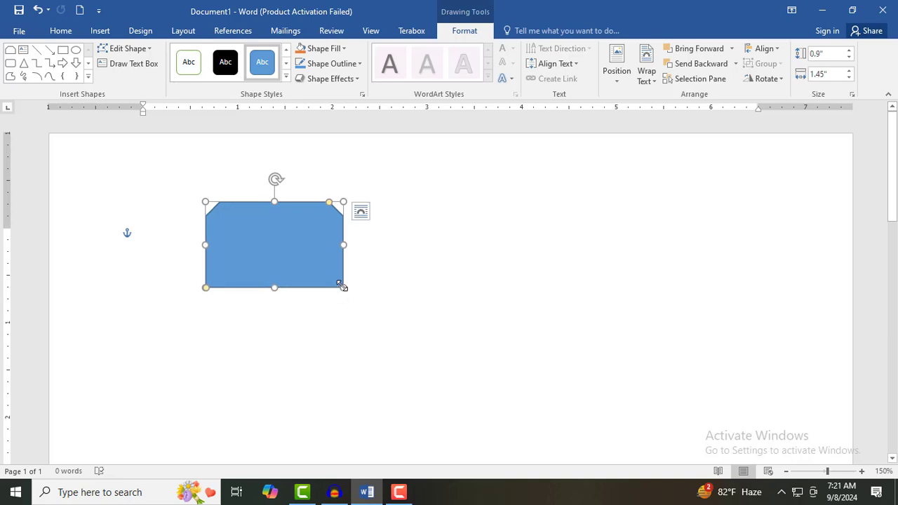
pyautogui.moveTo(342, 287); pyautogui.dragTo(364, 321)
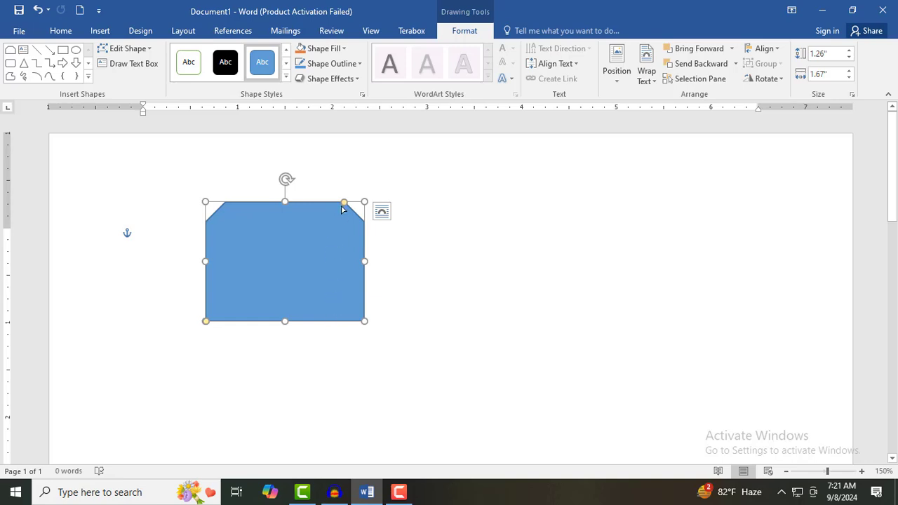
# Enlarge the rectangle's two snipped upper corners as far as possible and delete the shape.
pyautogui.moveTo(344, 204); pyautogui.dragTo(288, 234)
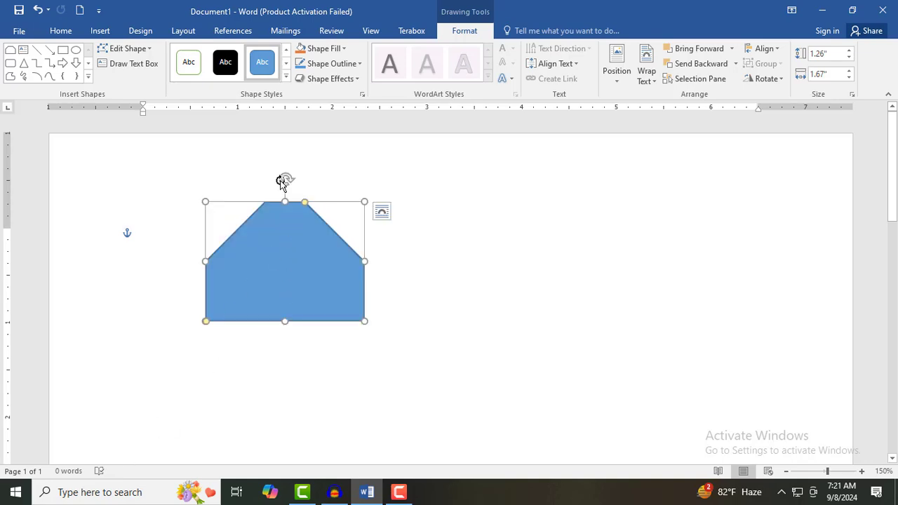
pyautogui.moveTo(287, 178)
pyautogui.mouseDown()
pyautogui.moveTo(315, 187)
pyautogui.moveTo(272, 176)
pyautogui.moveTo(285, 178)
pyautogui.mouseUp()
pyautogui.press('Delete')
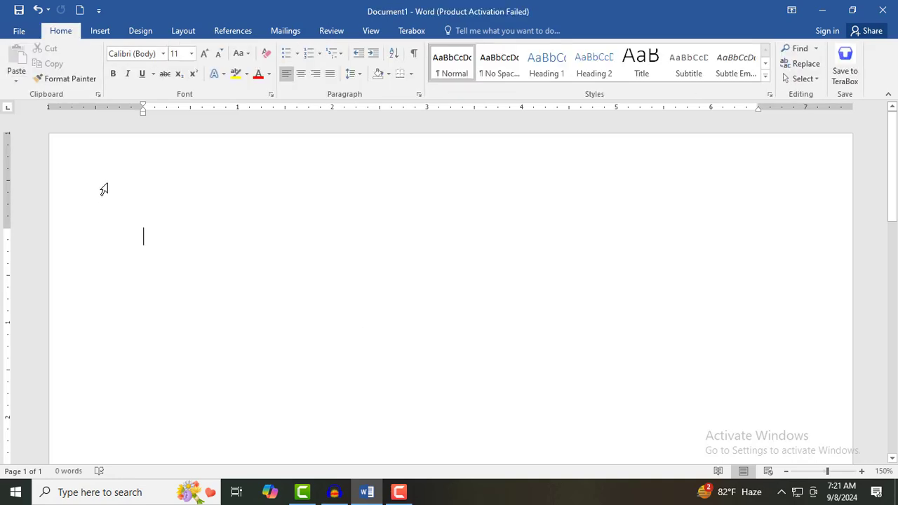
# Draw a closed, irregular freeform outline about 3.56" wide and 2.88" high on the blank page.
pyautogui.press('alt')
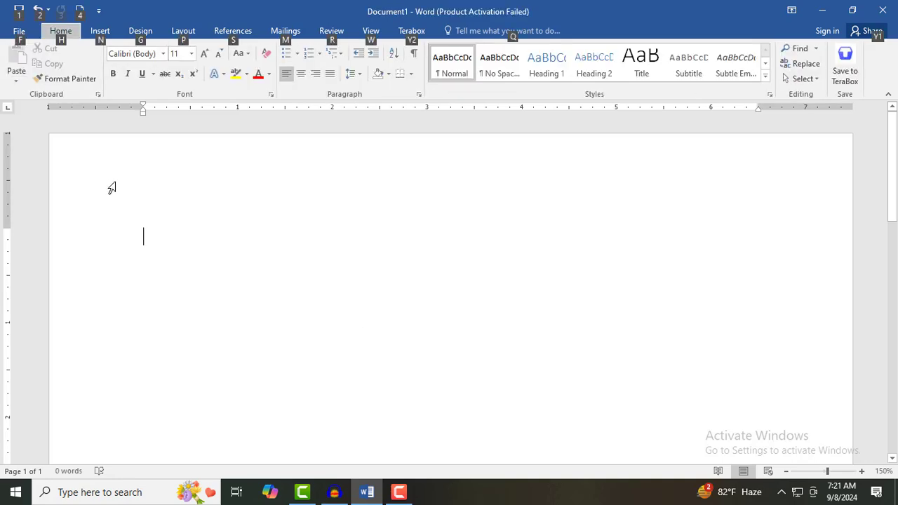
pyautogui.press('n')
pyautogui.press('s')
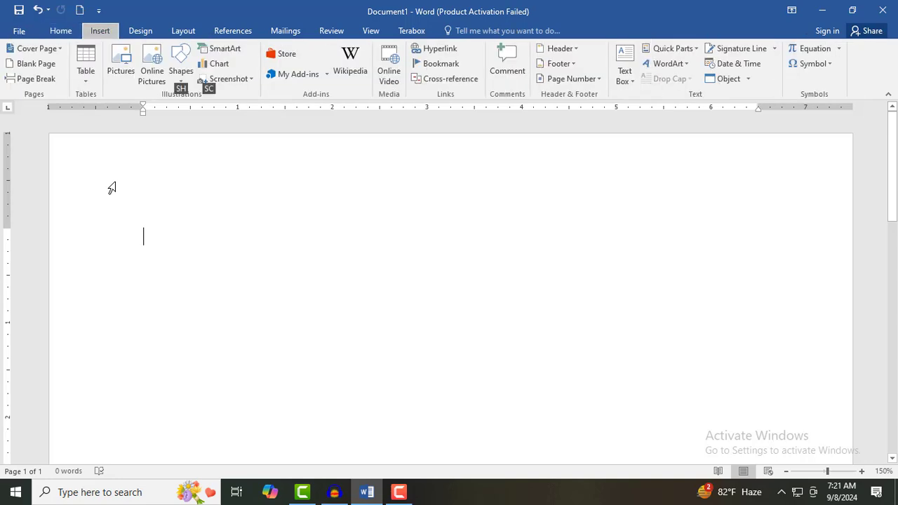
pyautogui.press('h')
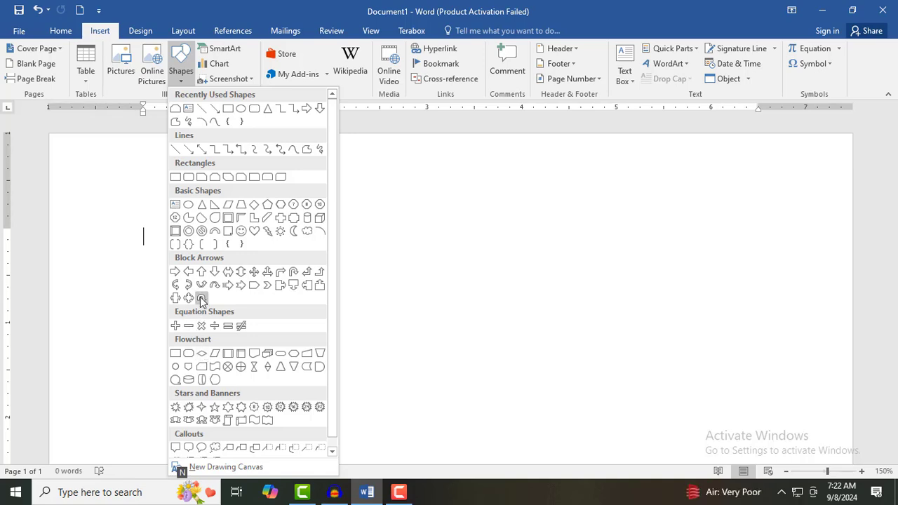
pyautogui.click(307, 150)
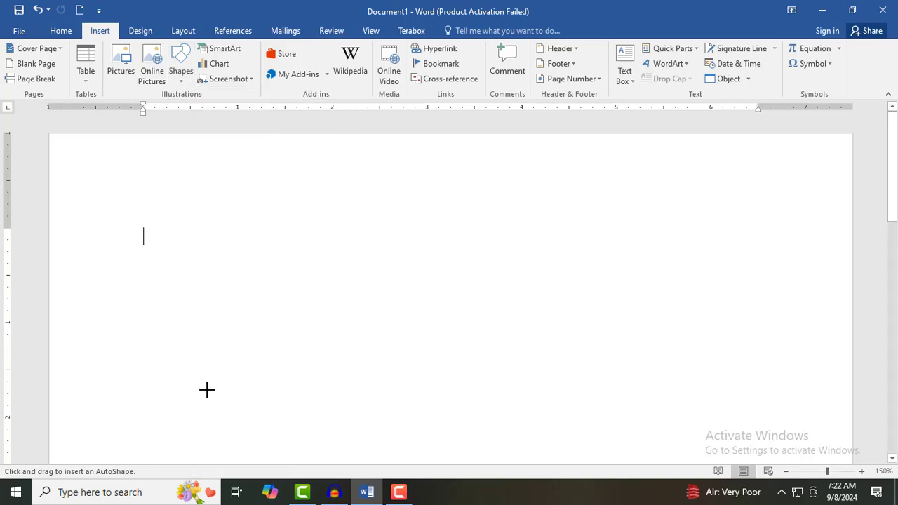
pyautogui.moveTo(207, 389)
pyautogui.mouseDown()
pyautogui.moveTo(215, 317)
pyautogui.moveTo(263, 283)
pyautogui.moveTo(366, 221)
pyautogui.moveTo(468, 203)
pyautogui.moveTo(531, 175)
pyautogui.moveTo(541, 215)
pyautogui.moveTo(509, 278)
pyautogui.moveTo(435, 321)
pyautogui.moveTo(425, 386)
pyautogui.moveTo(347, 445)
pyautogui.moveTo(210, 390)
pyautogui.moveTo(253, 410)
pyautogui.moveTo(230, 427)
pyautogui.moveTo(234, 419)
pyautogui.mouseUp()
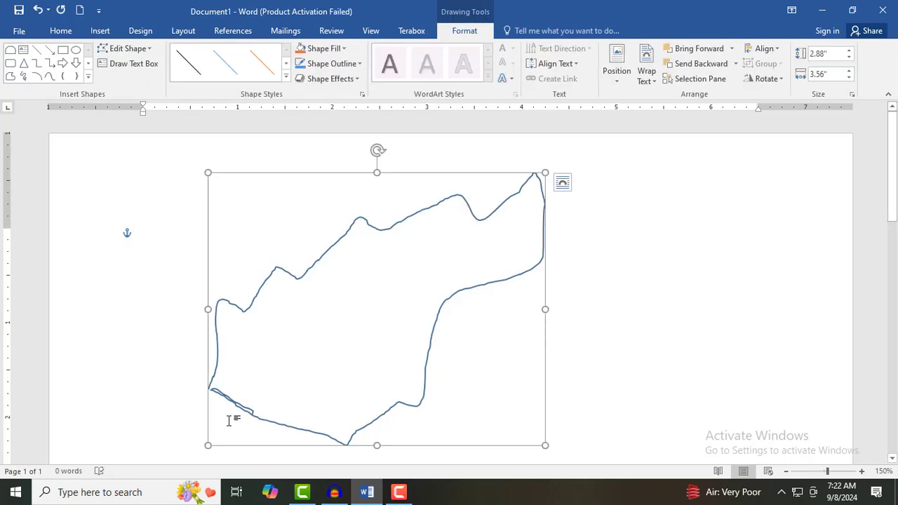
# Draw a notched right block arrow inside the lower part of the freeform outline and delete it.
pyautogui.click(99, 31)
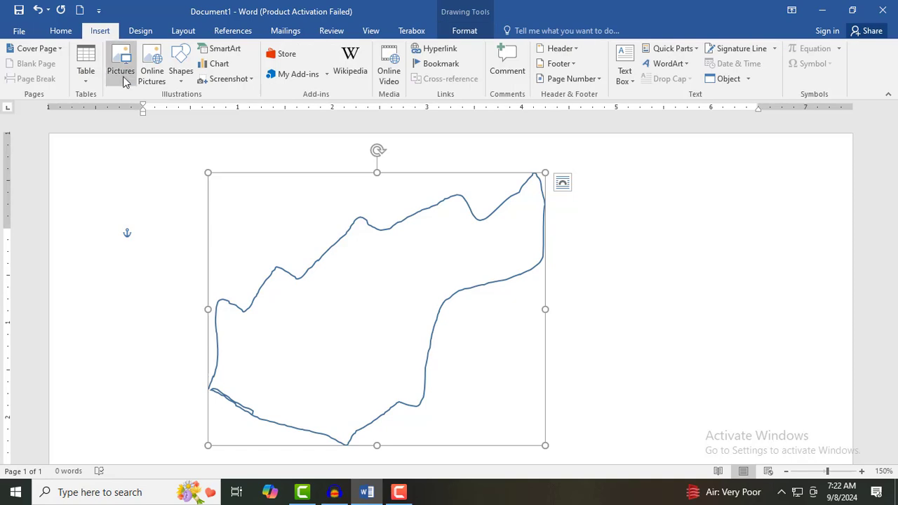
pyautogui.click(181, 66)
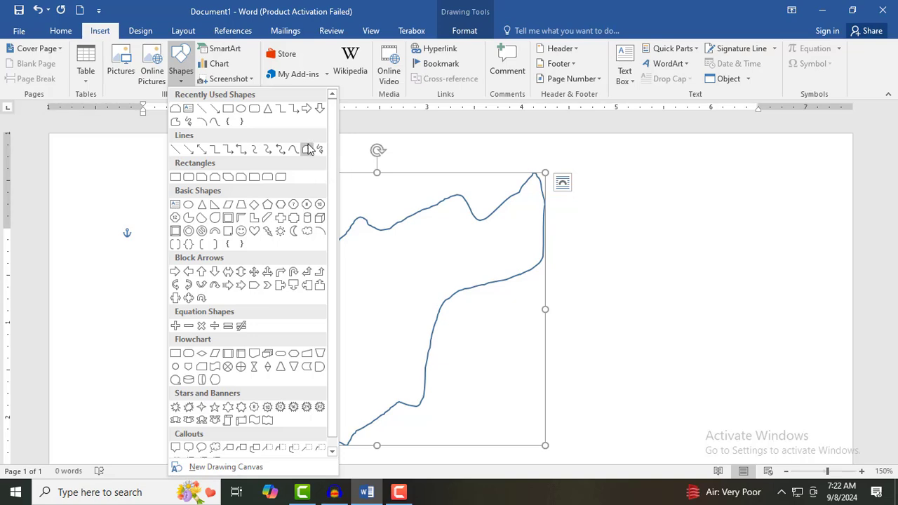
pyautogui.click(241, 286)
pyautogui.moveTo(294, 336)
pyautogui.mouseDown()
pyautogui.moveTo(373, 362)
pyautogui.moveTo(381, 399)
pyautogui.moveTo(392, 396)
pyautogui.mouseUp()
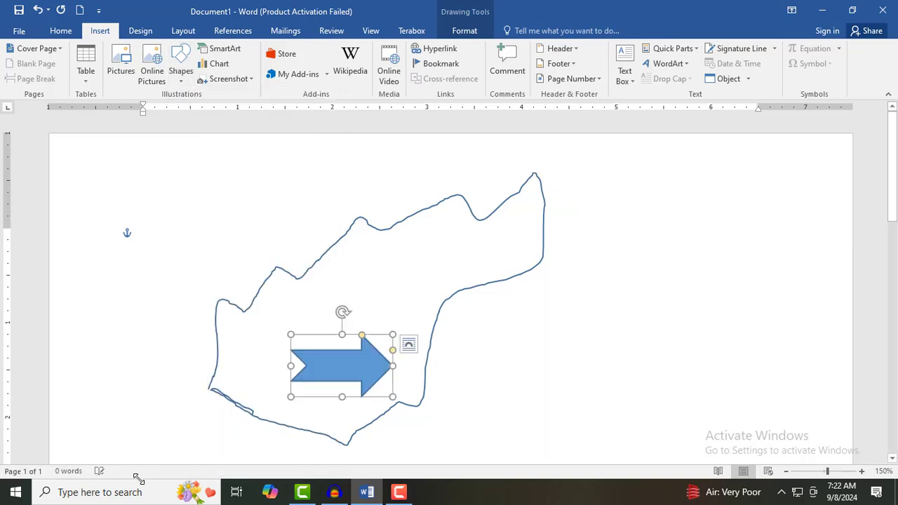
pyautogui.press('Delete')
# Fill the freeform shape with the standard light blue color.
pyautogui.click(407, 222)
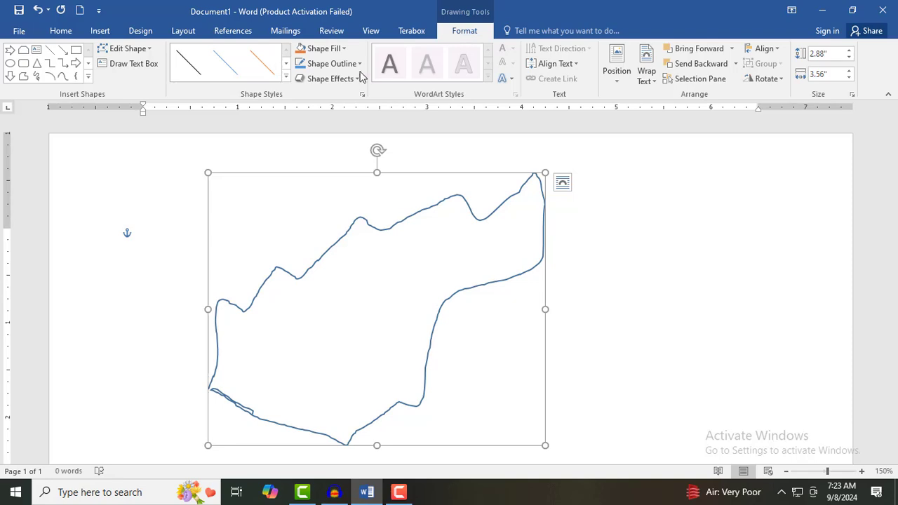
pyautogui.click(329, 50)
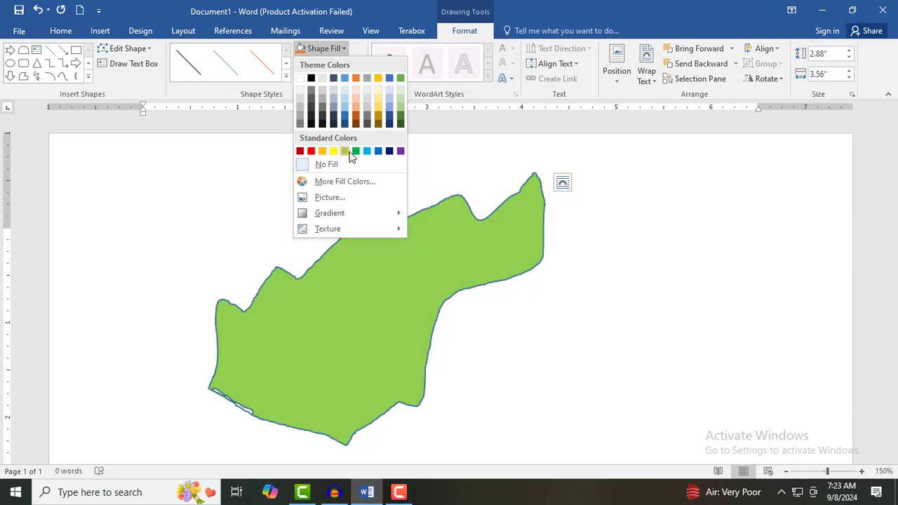
pyautogui.click(367, 151)
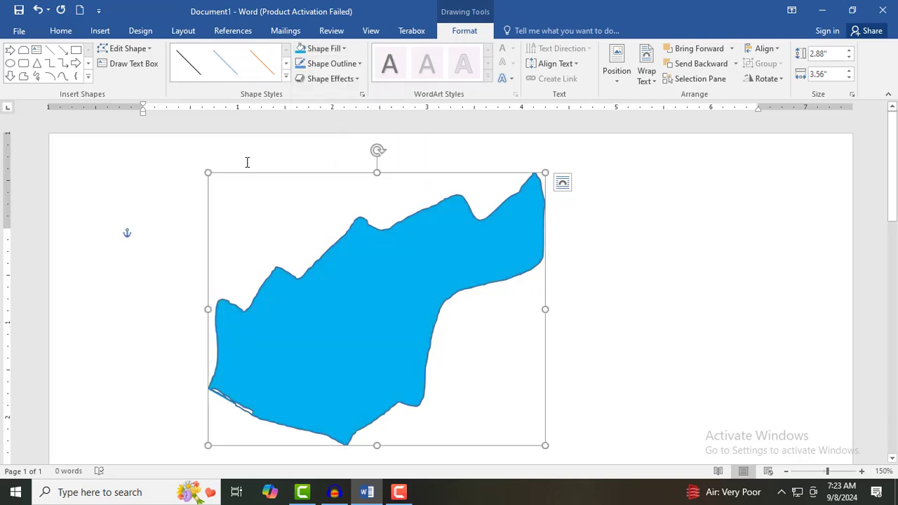
# Fill the freeform shape with a medium blue (RGB 51, 153, 255) from the extended standard color palette.
pyautogui.click(323, 51)
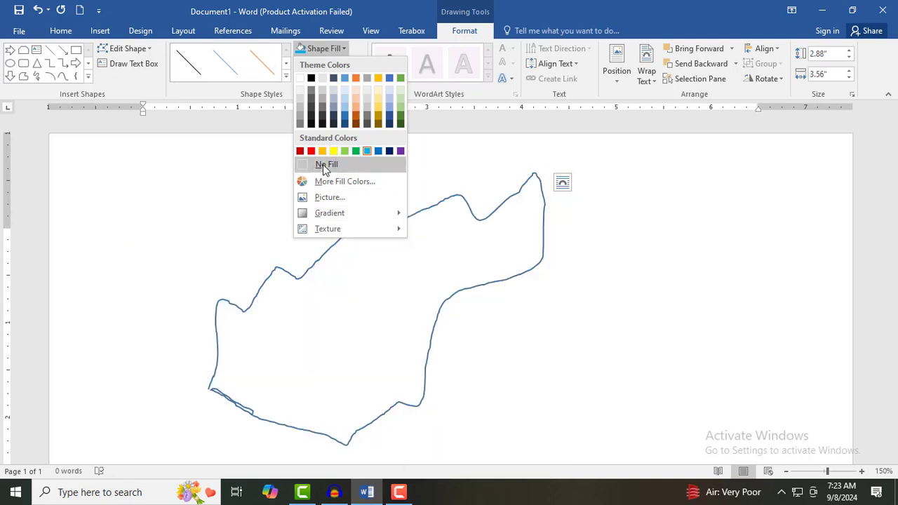
pyautogui.moveTo(331, 215)
pyautogui.click(329, 182)
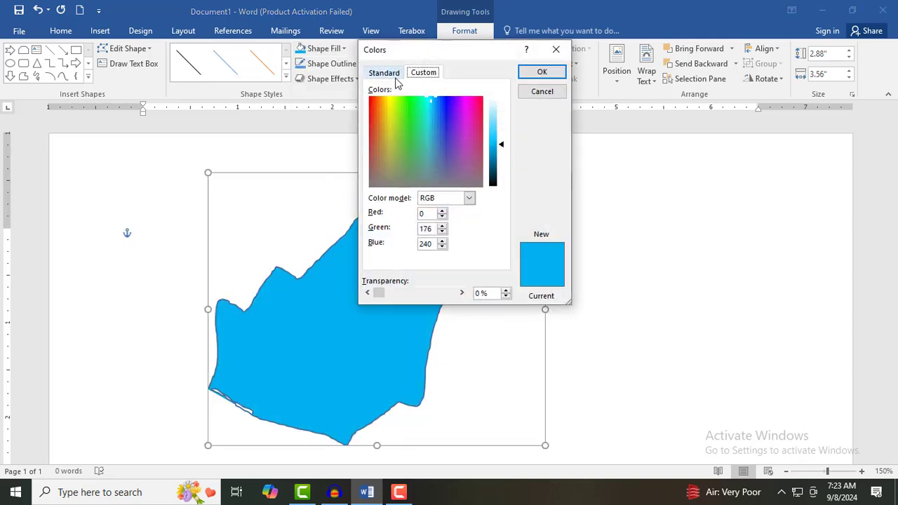
pyautogui.click(384, 74)
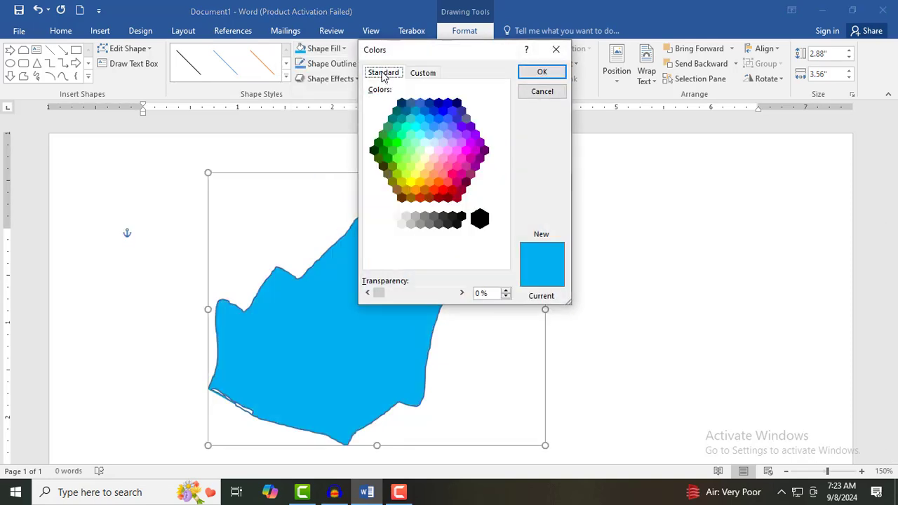
pyautogui.click(424, 75)
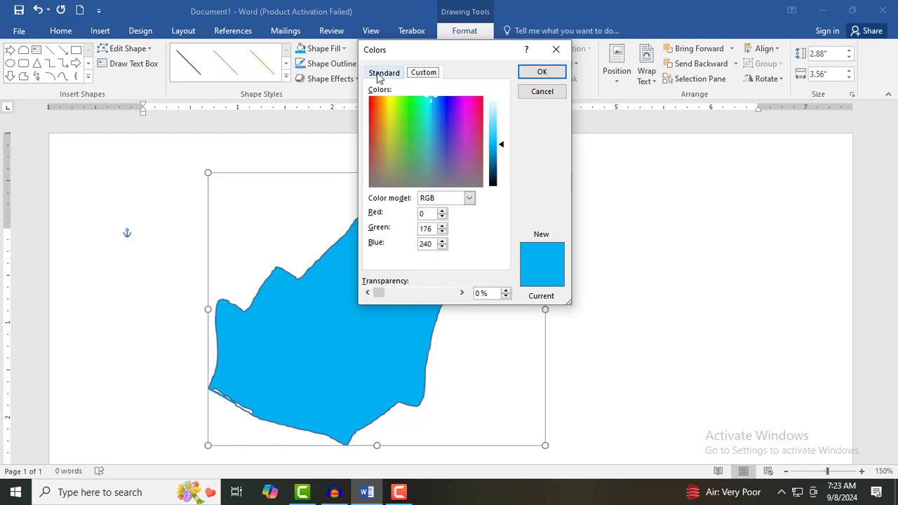
pyautogui.click(381, 74)
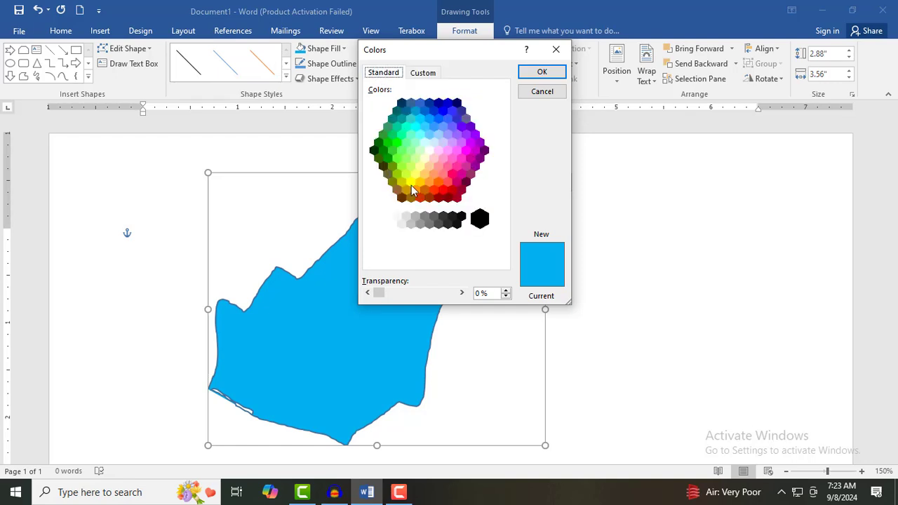
pyautogui.click(433, 127)
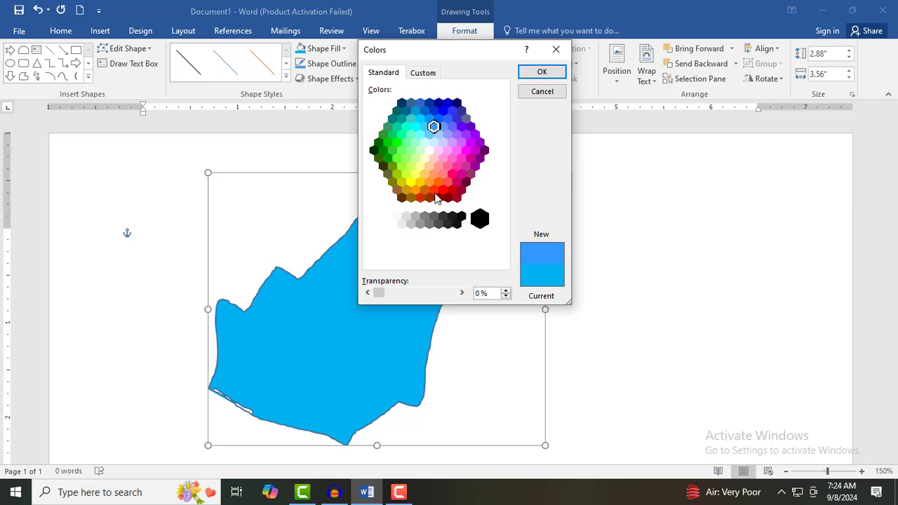
pyautogui.press('Return')
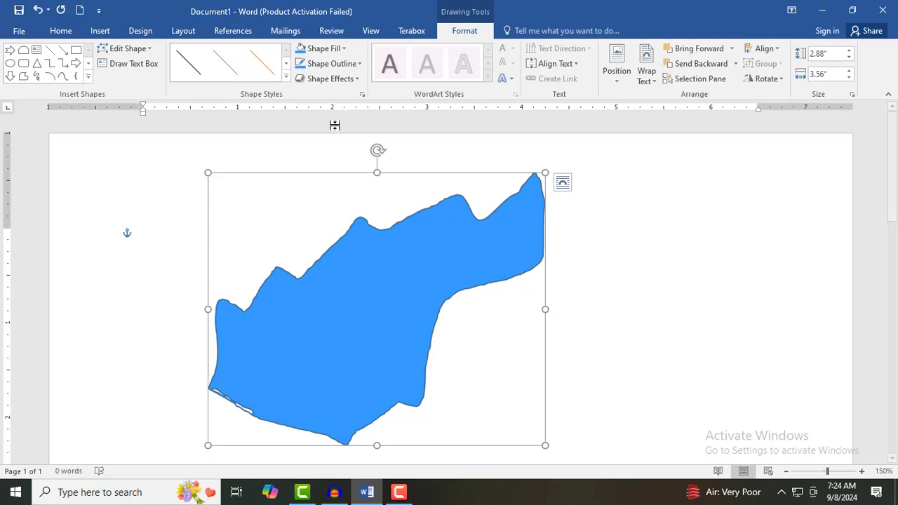
# Fill the freeform shape with a custom darkened green, RGB 27, 165, 60.
pyautogui.click(334, 51)
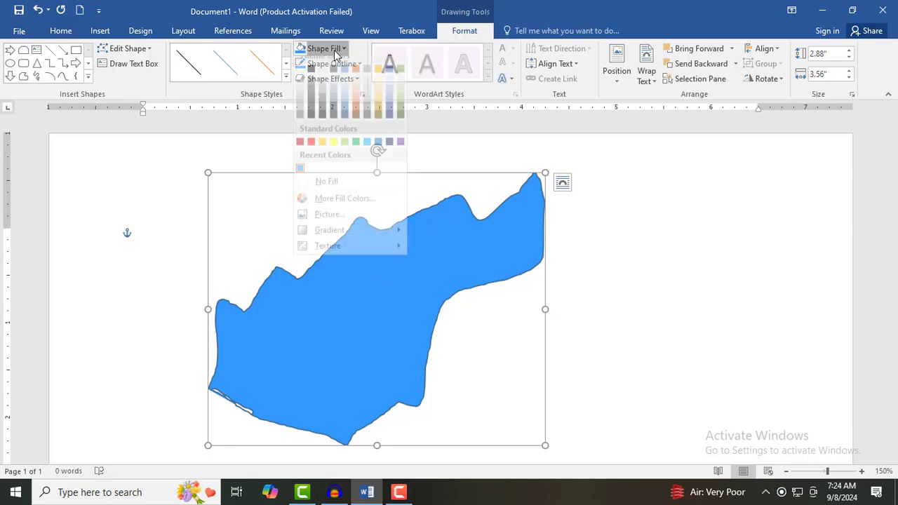
pyautogui.click(340, 209)
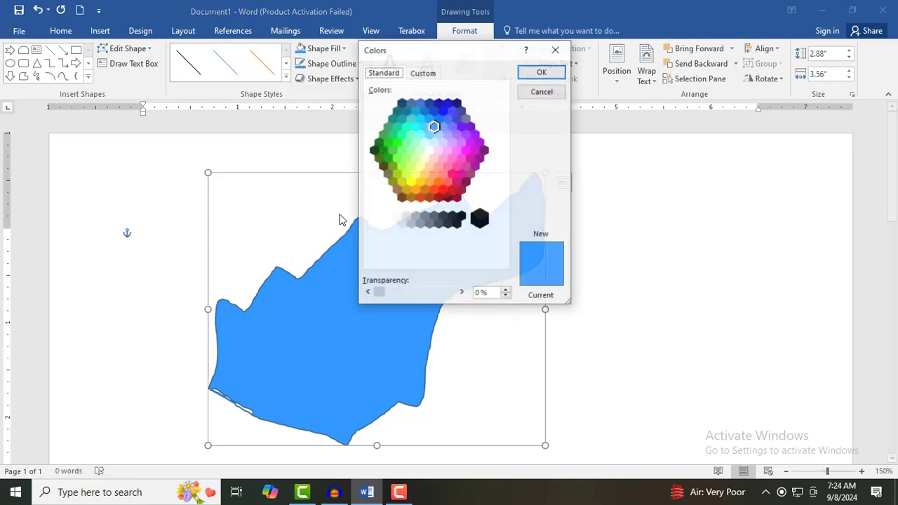
pyautogui.click(423, 74)
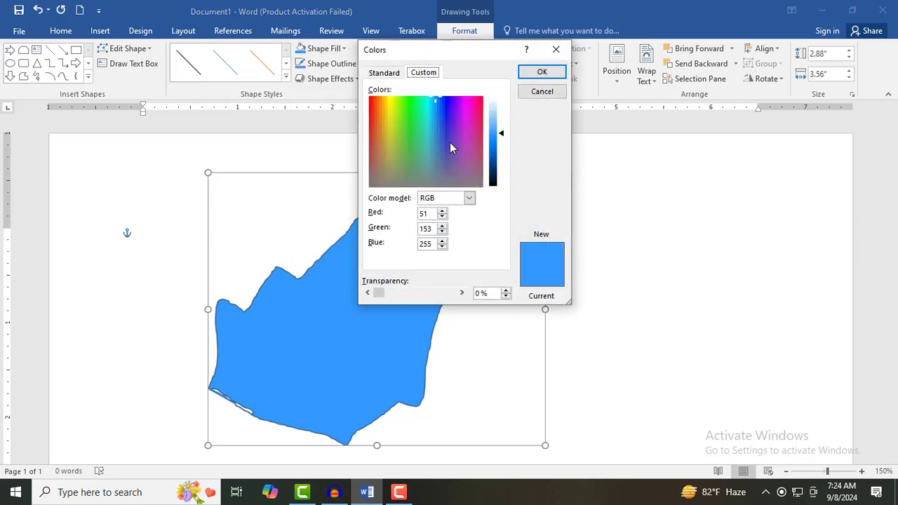
pyautogui.click(411, 122)
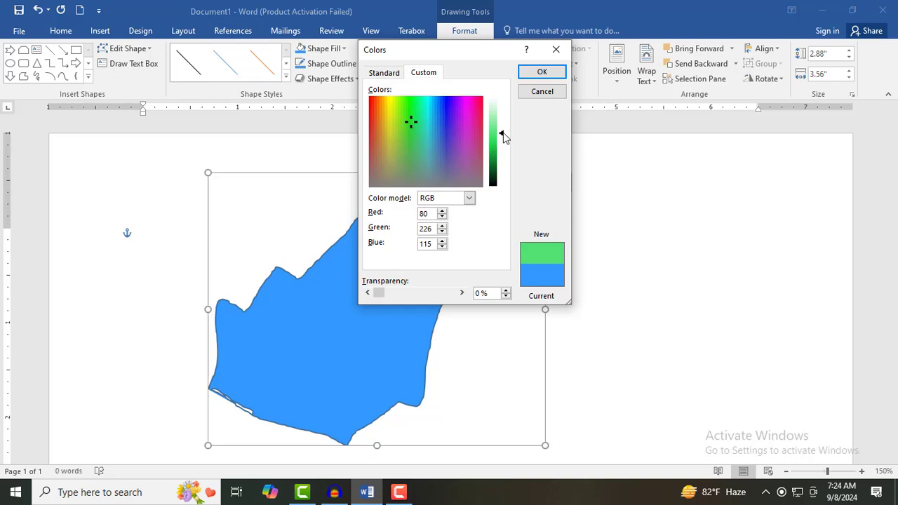
pyautogui.moveTo(505, 137)
pyautogui.mouseDown()
pyautogui.moveTo(505, 123)
pyautogui.moveTo(503, 153)
pyautogui.mouseUp()
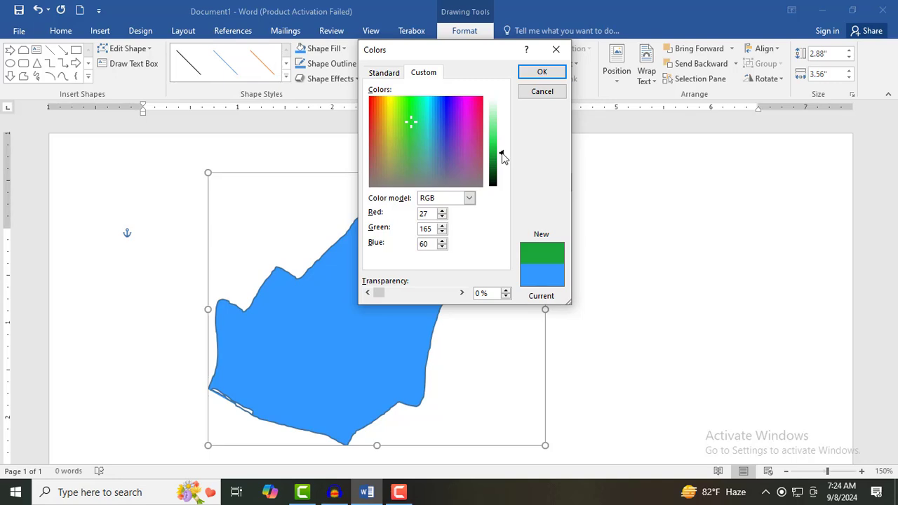
pyautogui.click(538, 73)
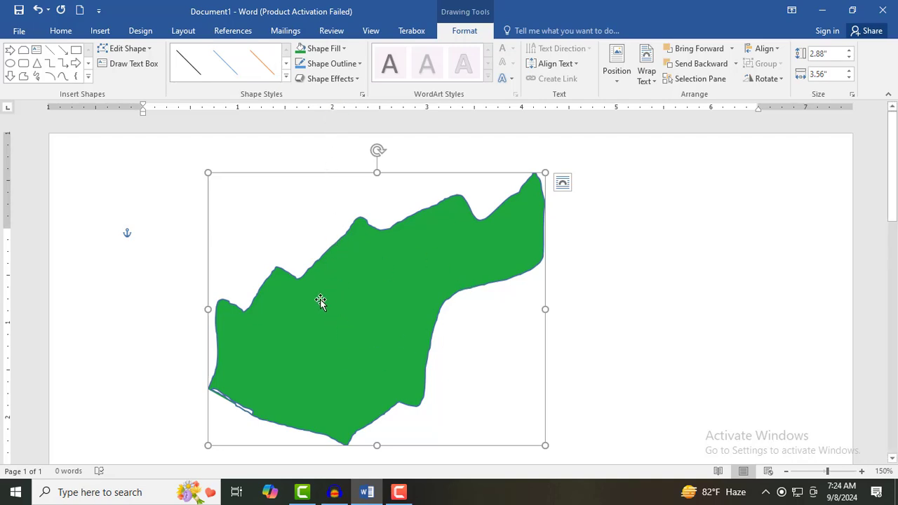
# Fill the freeform shape with the picture 12-ES932516 from New folder (5) on the Desktop, working offline.
pyautogui.click(328, 51)
pyautogui.click(327, 223)
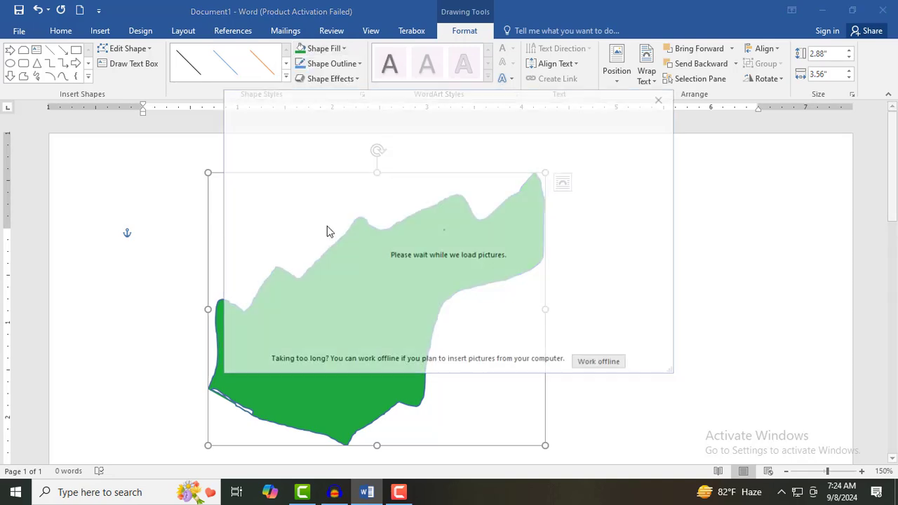
pyautogui.click(315, 166)
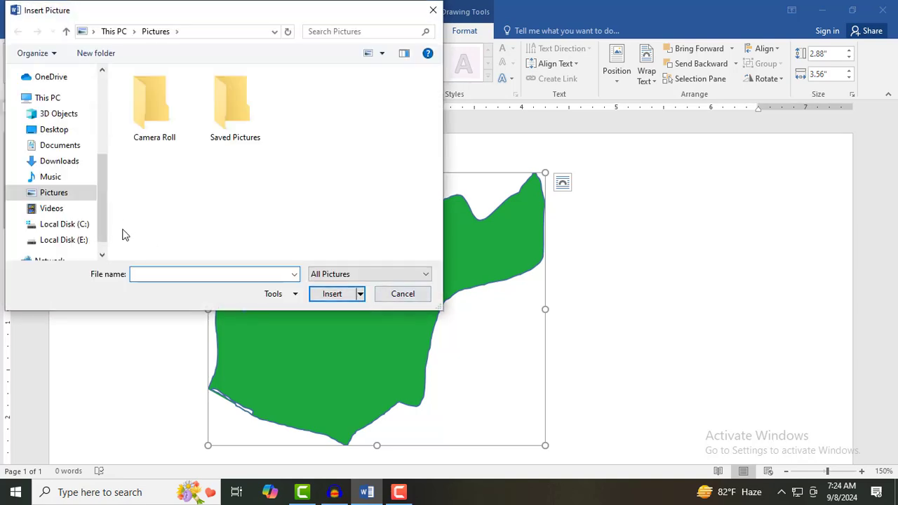
pyautogui.click(61, 134)
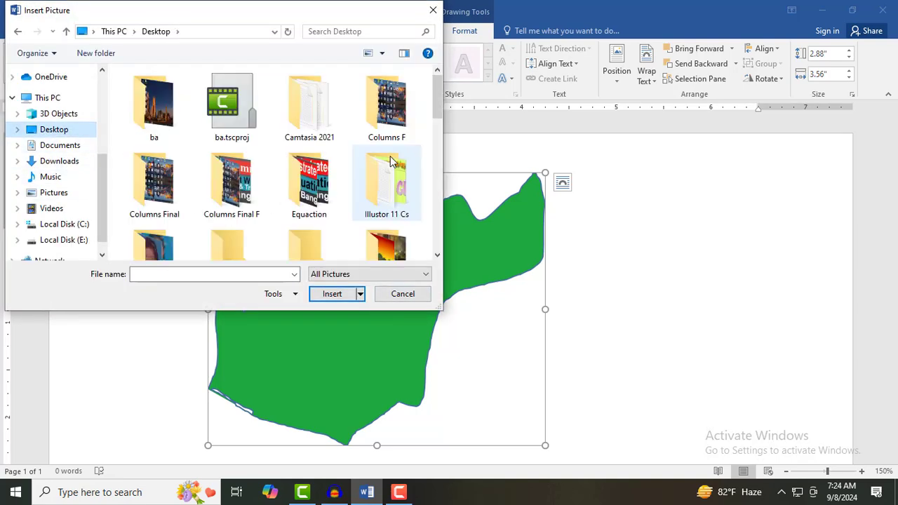
pyautogui.moveTo(437, 95); pyautogui.dragTo(421, 235)
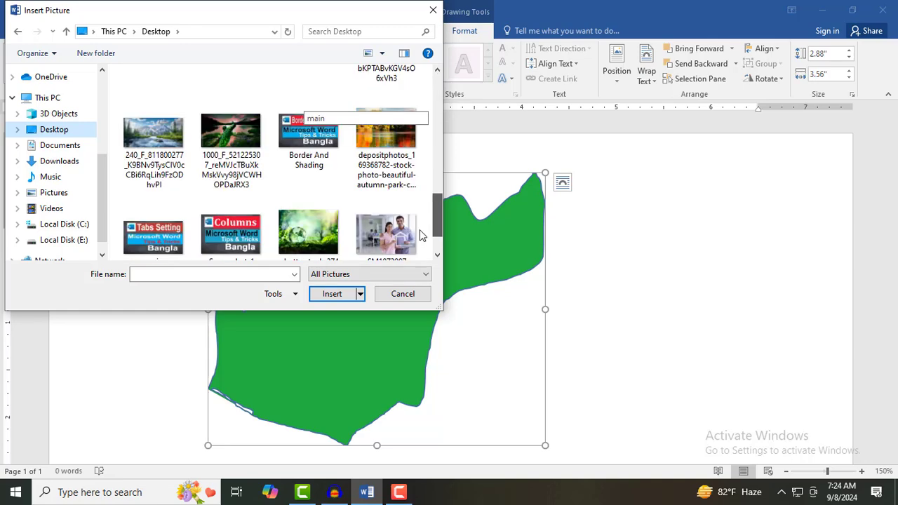
pyautogui.scroll(6, 421, 236)
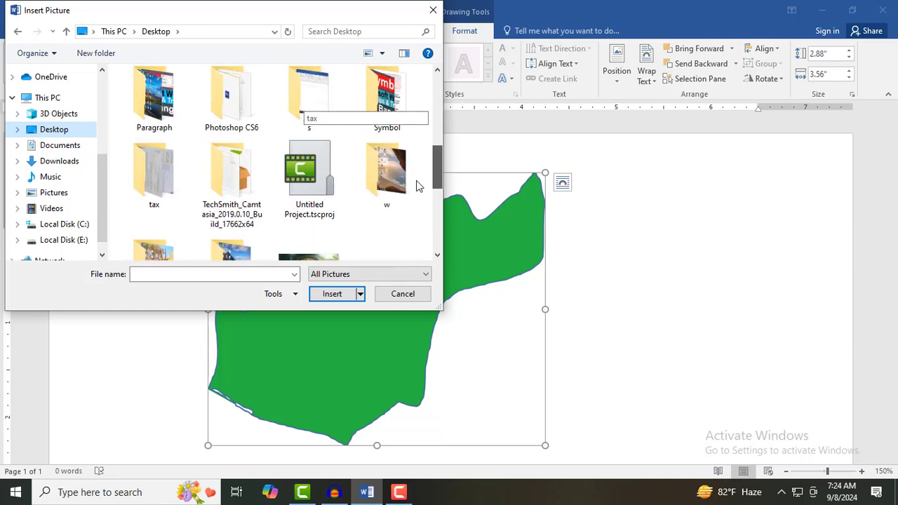
pyautogui.scroll(3, 415, 172)
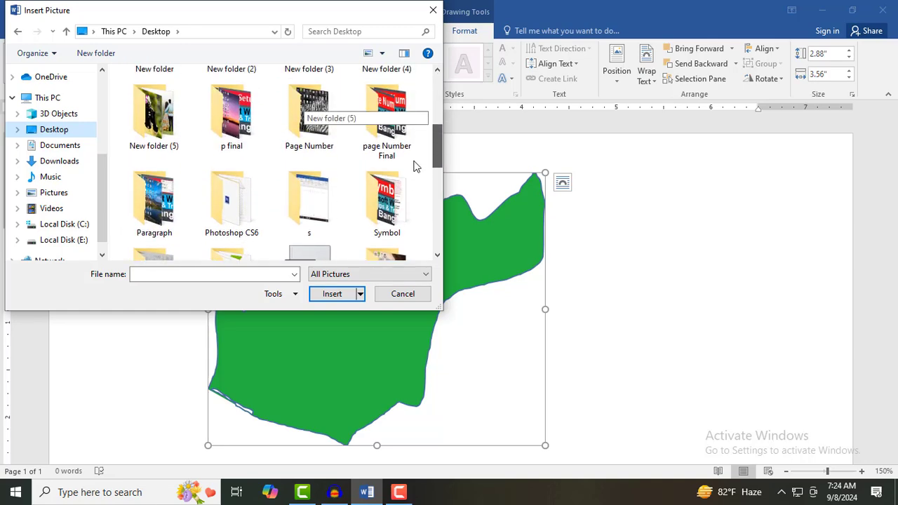
pyautogui.doubleClick(144, 125)
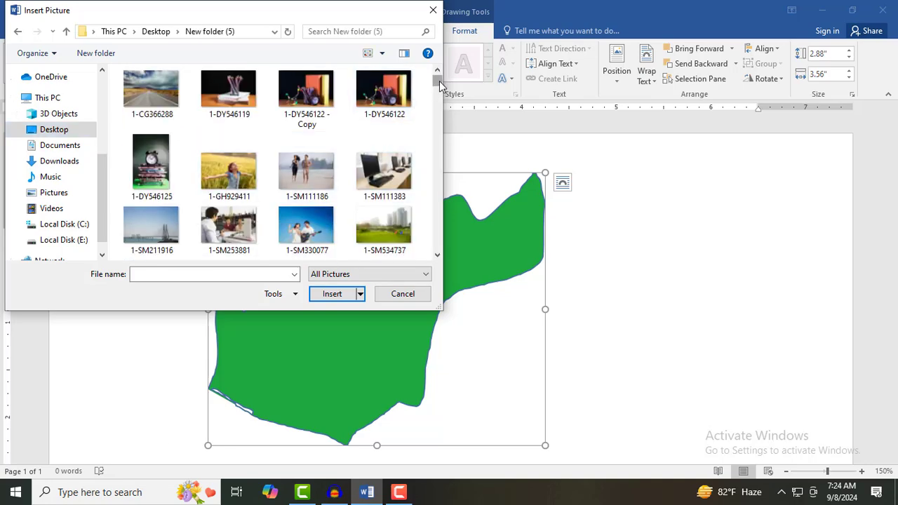
pyautogui.moveTo(438, 82); pyautogui.dragTo(440, 100)
pyautogui.scroll(-1, 441, 99)
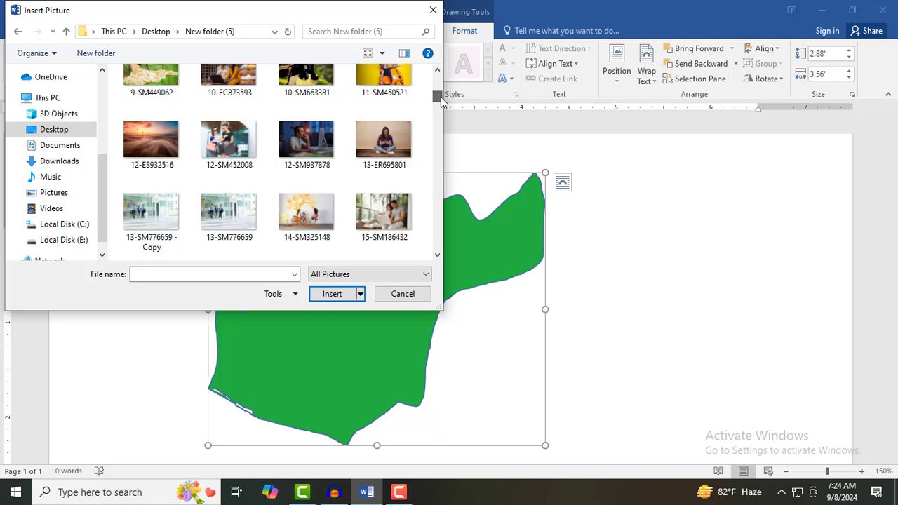
pyautogui.click(159, 139)
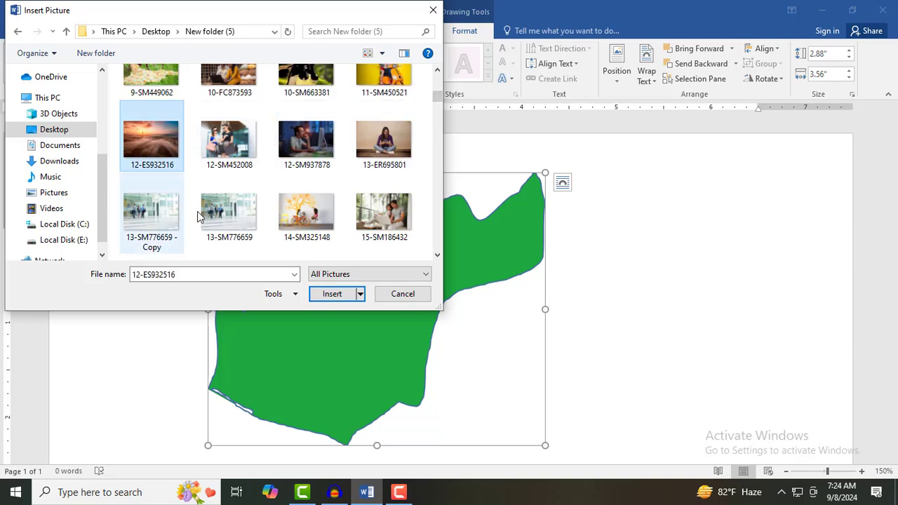
pyautogui.click(328, 294)
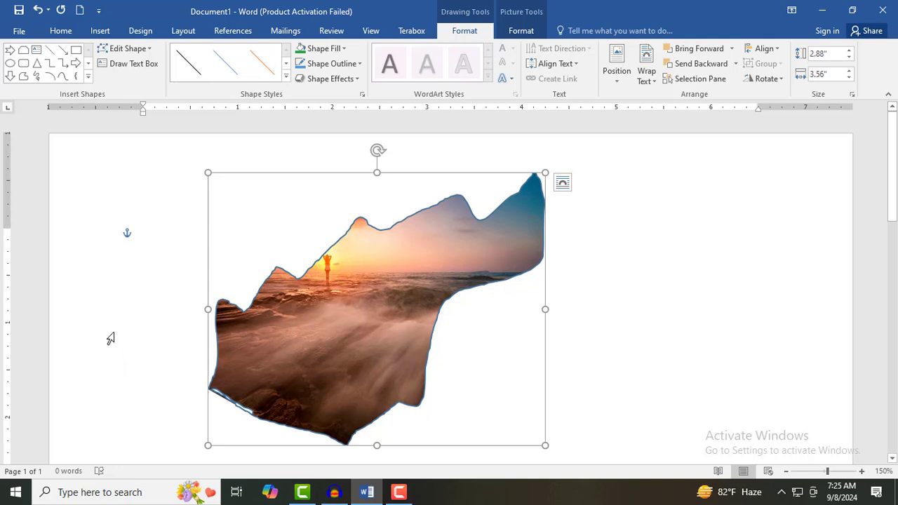
# Switch the freeform shape to a gradient fill and color the first gradient stop standard green.
pyautogui.click(343, 49)
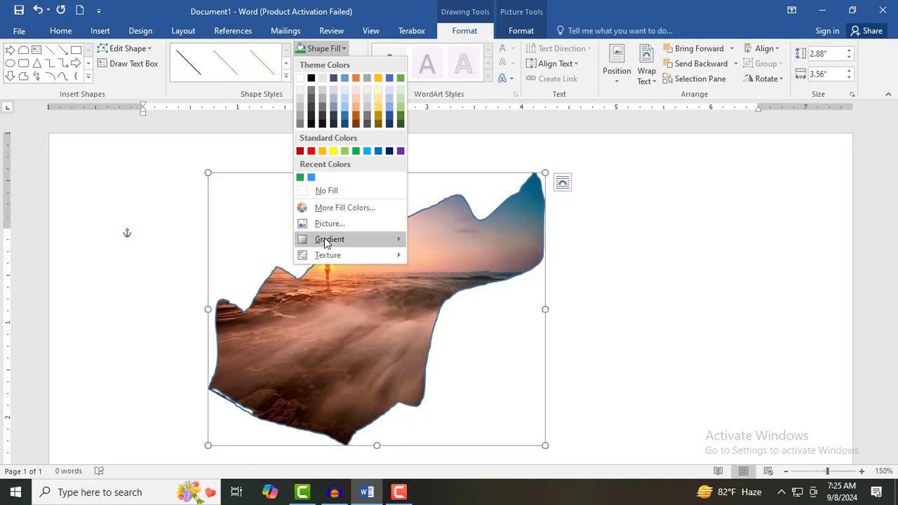
pyautogui.moveTo(326, 243)
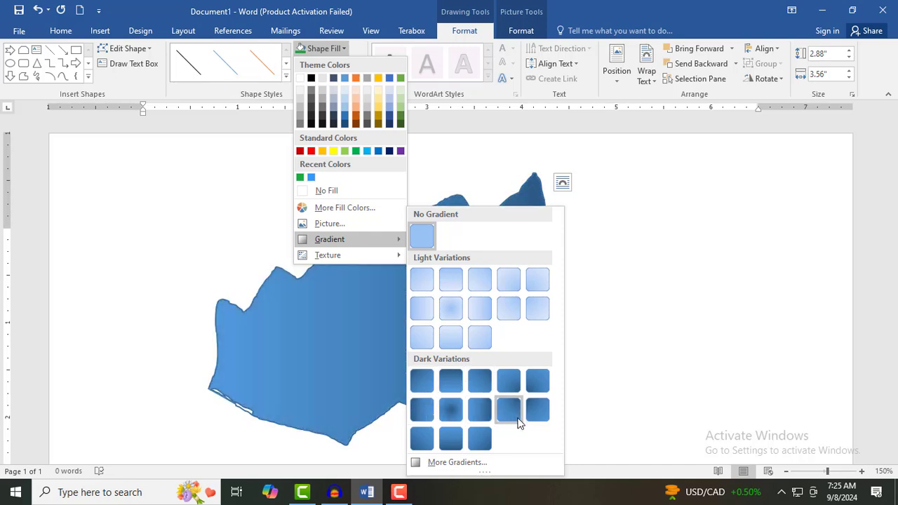
pyautogui.click(463, 463)
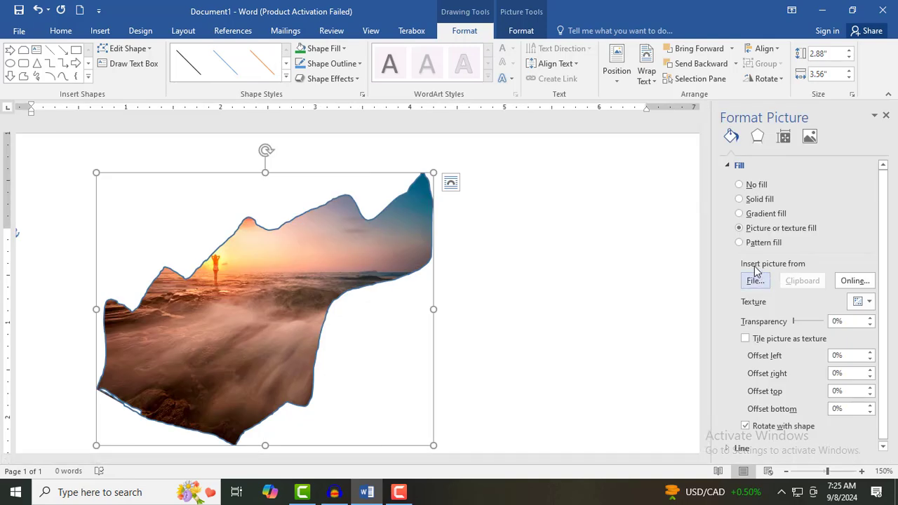
pyautogui.click(751, 217)
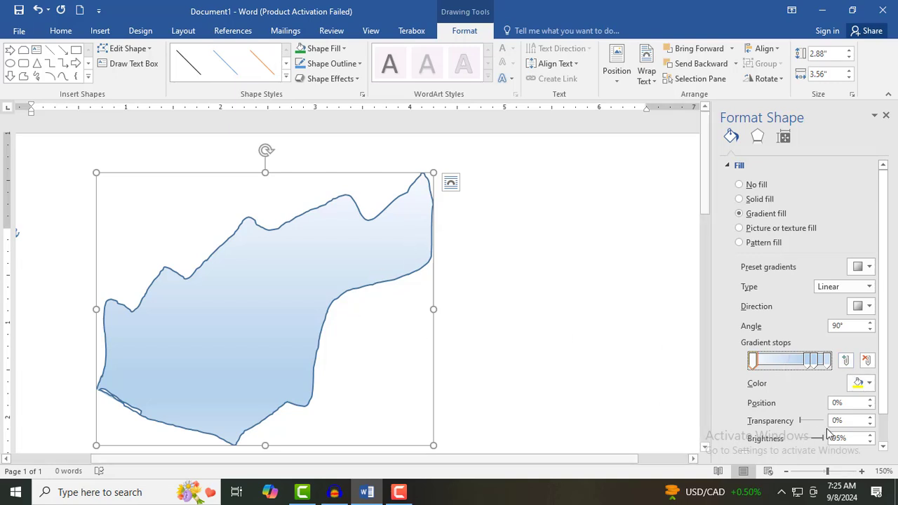
pyautogui.click(757, 365)
pyautogui.click(863, 383)
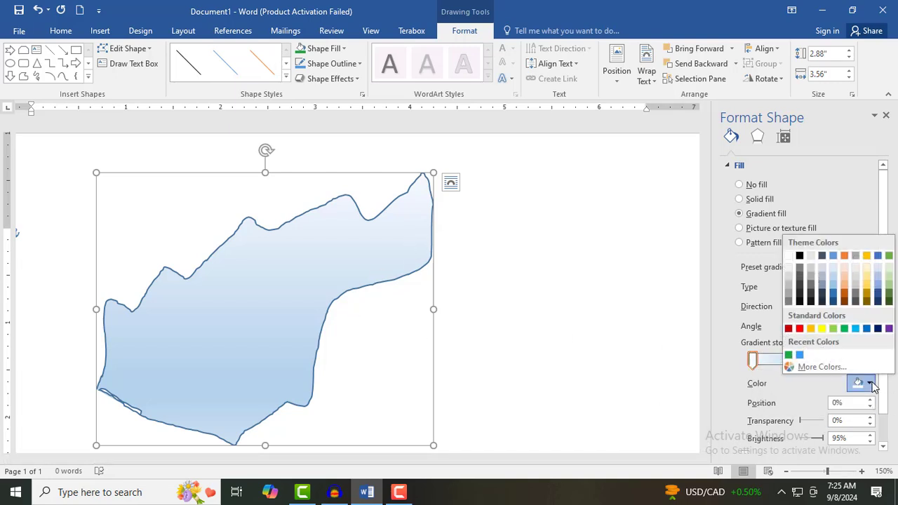
pyautogui.click(844, 328)
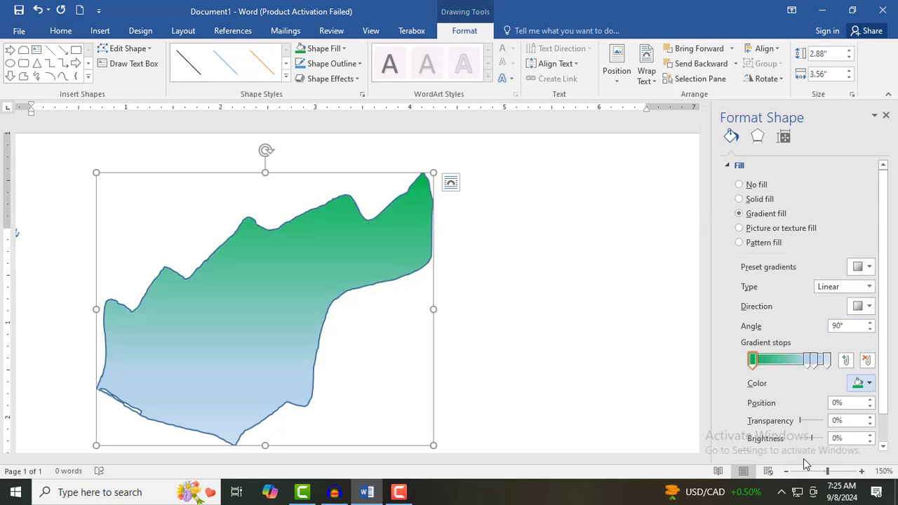
# Color the gradient stop at 74% yellow and the final stop at 100% dark blue.
pyautogui.click(808, 362)
pyautogui.click(862, 384)
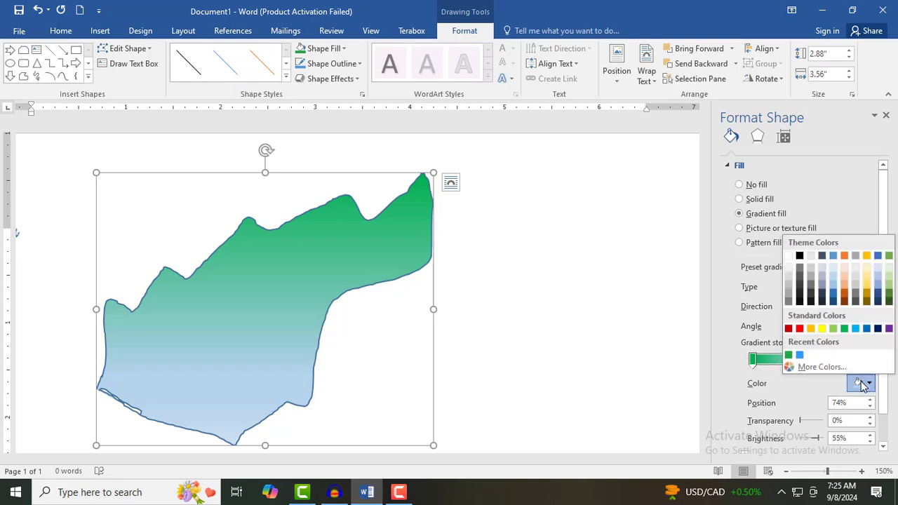
pyautogui.click(821, 328)
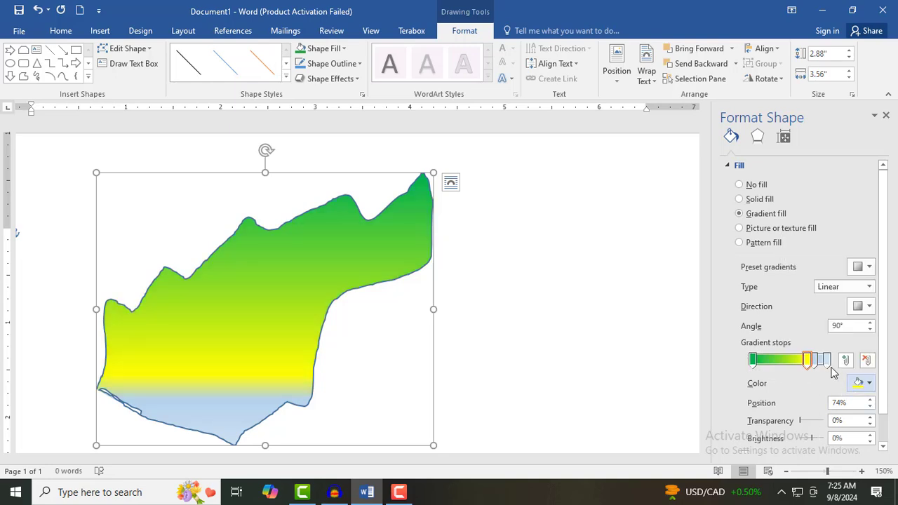
pyautogui.click(828, 361)
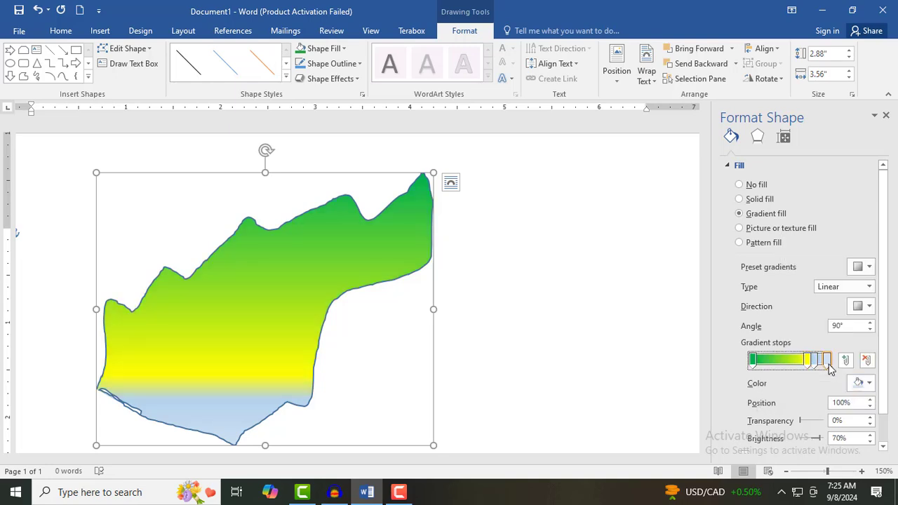
pyautogui.click(869, 385)
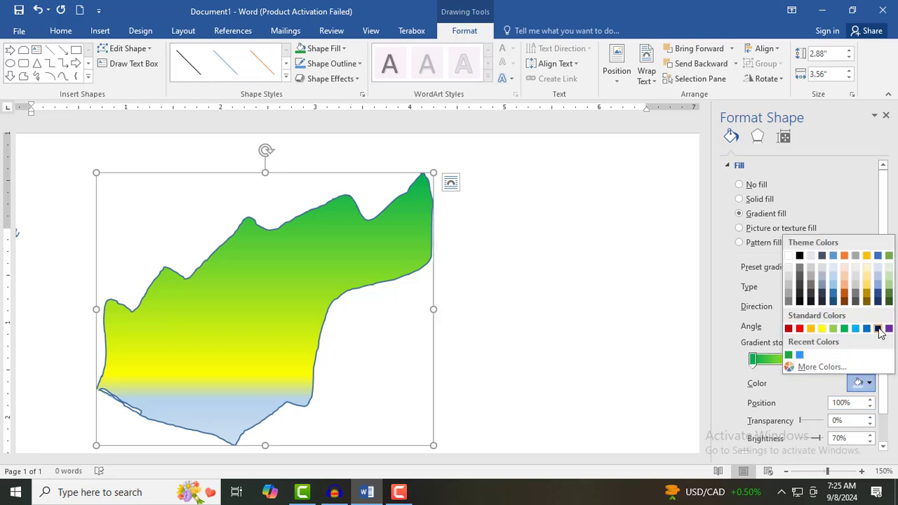
pyautogui.click(877, 329)
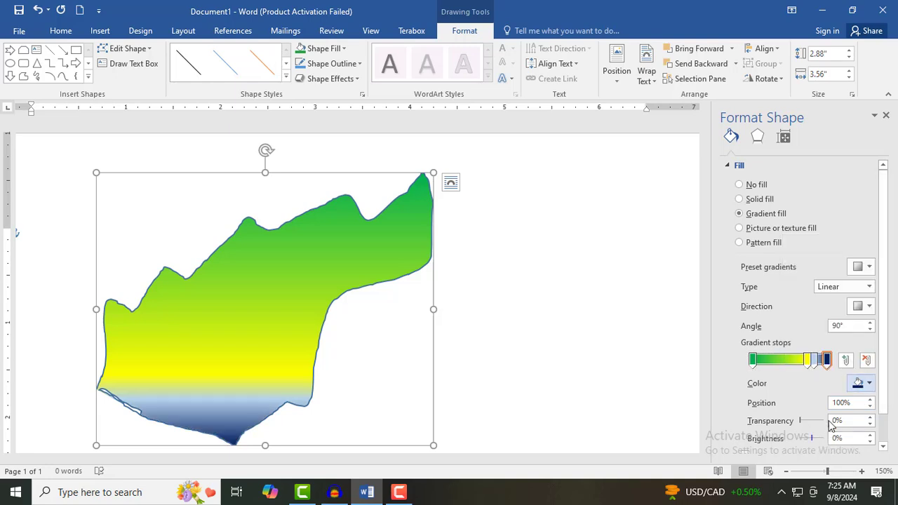
# Replace the light blue gradient stop at 80% with a dark red stop at 34%.
pyautogui.click(817, 360)
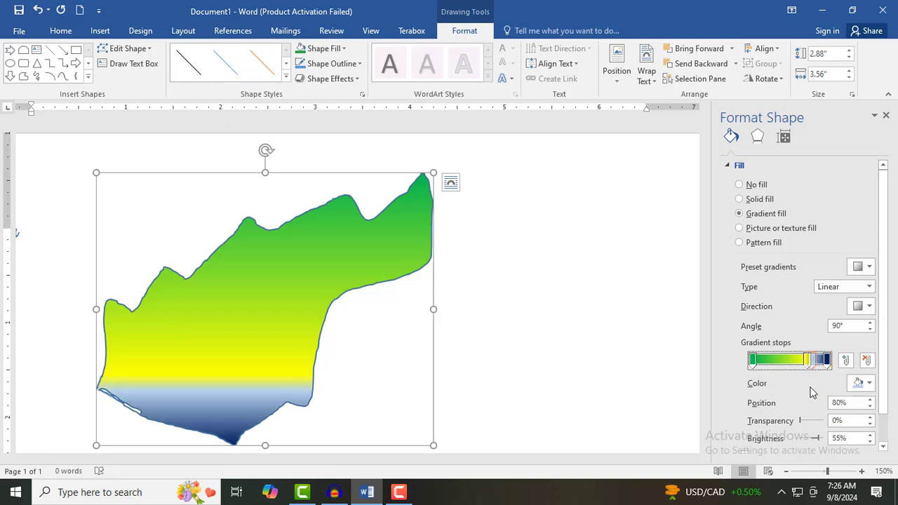
pyautogui.moveTo(810, 388); pyautogui.dragTo(808, 397)
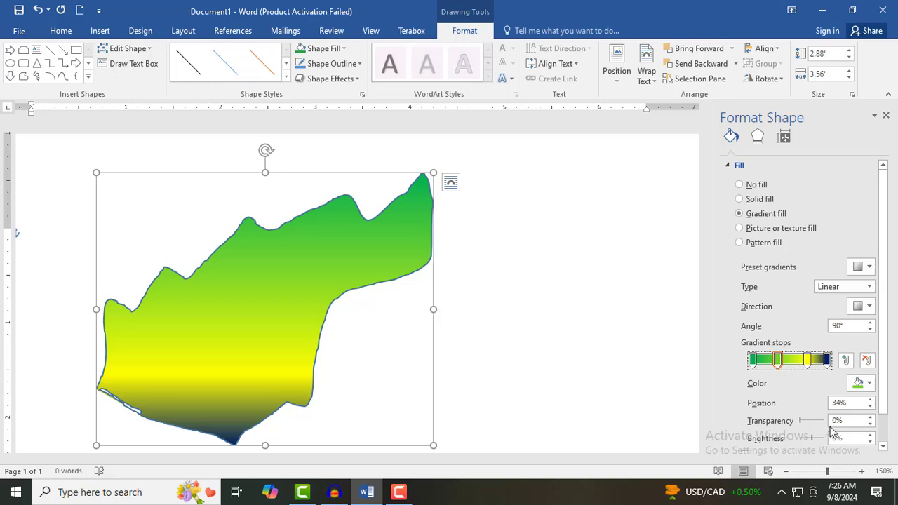
pyautogui.click(860, 383)
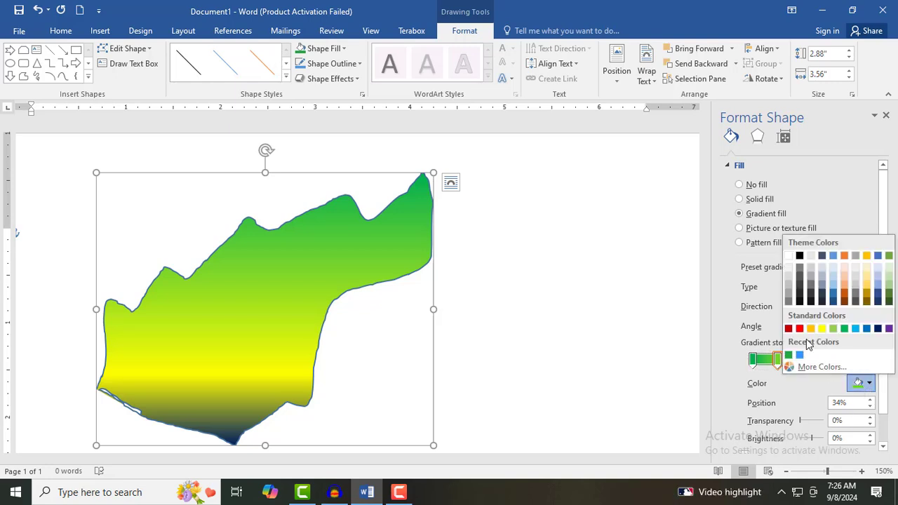
pyautogui.click(798, 329)
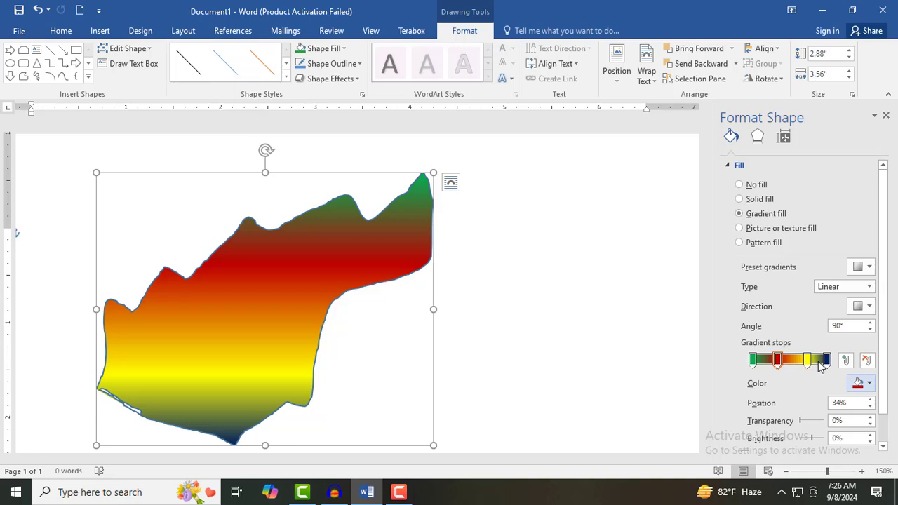
# Reorder the middle gradient stops so yellow precedes dark red at 69%, make the dark red stop partly transparent, and close the formatting options.
pyautogui.moveTo(809, 361)
pyautogui.mouseDown()
pyautogui.moveTo(779, 363)
pyautogui.moveTo(819, 366)
pyautogui.moveTo(784, 370)
pyautogui.moveTo(815, 362)
pyautogui.moveTo(804, 362)
pyautogui.mouseUp()
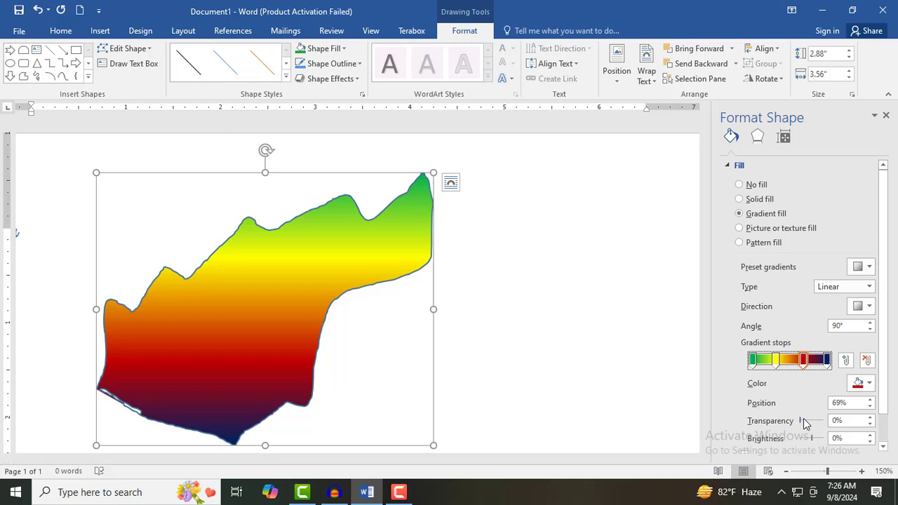
pyautogui.moveTo(802, 423); pyautogui.dragTo(811, 439)
pyautogui.click(886, 115)
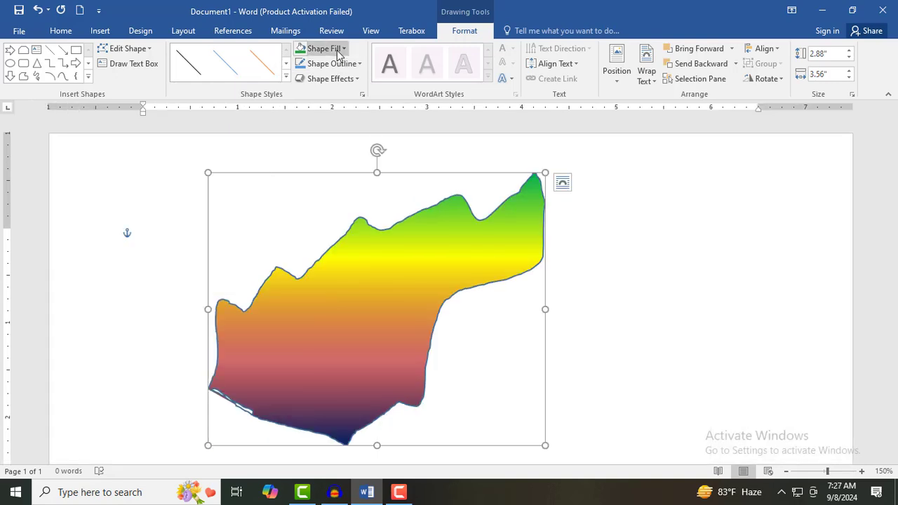
# Preview the gradient variations and textures on the freeform shape, and fill it with the light blue water droplets texture.
pyautogui.click(337, 49)
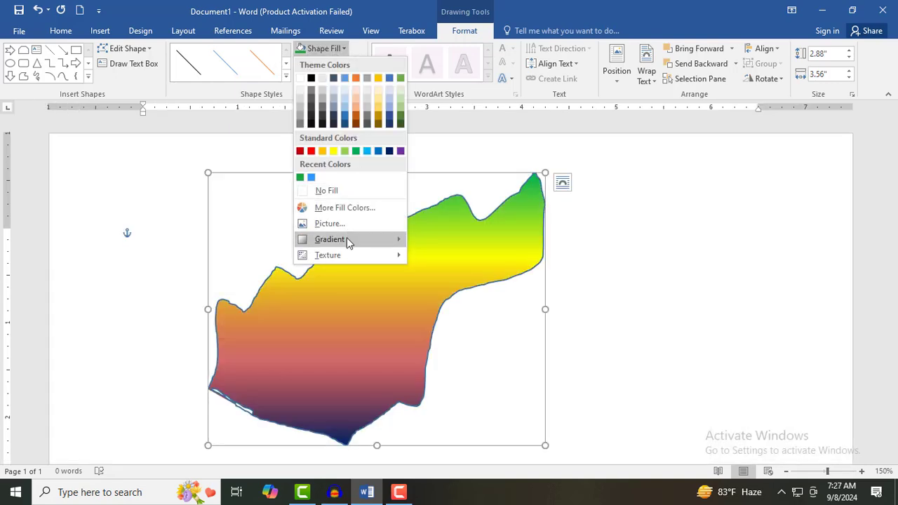
pyautogui.moveTo(357, 243)
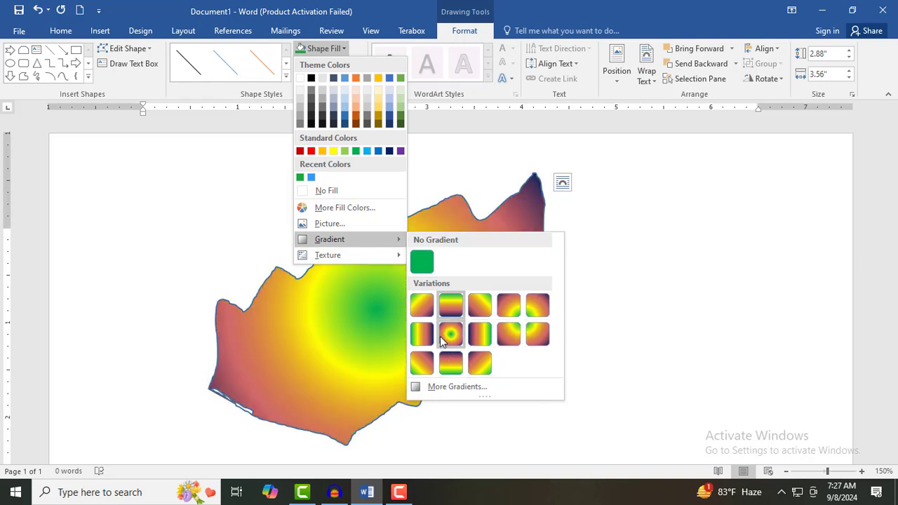
pyautogui.moveTo(338, 255)
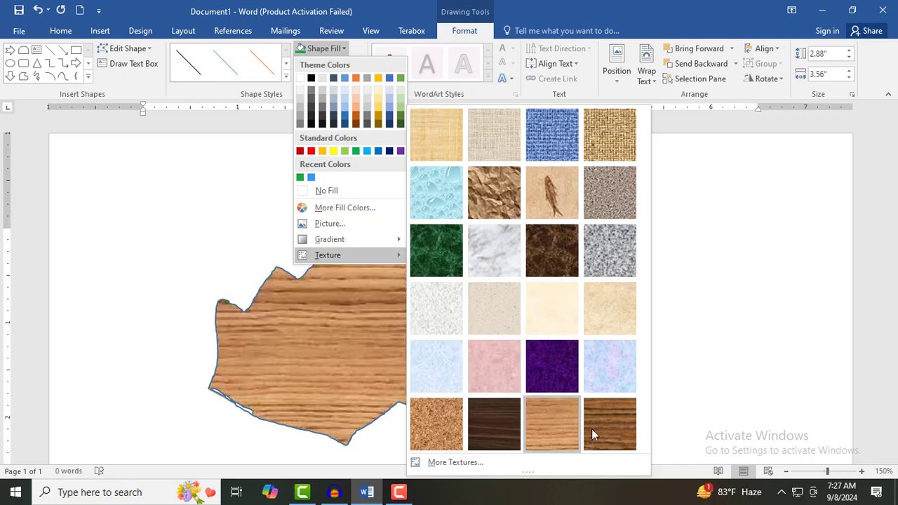
pyautogui.click(436, 208)
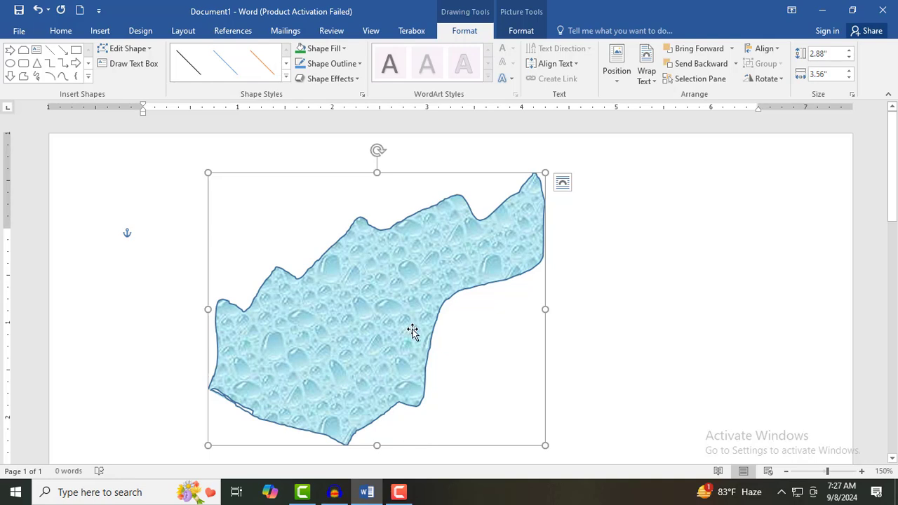
# Open the detailed texture fill options for the shape and view the picture files available for the fill without choosing one.
pyautogui.click(332, 49)
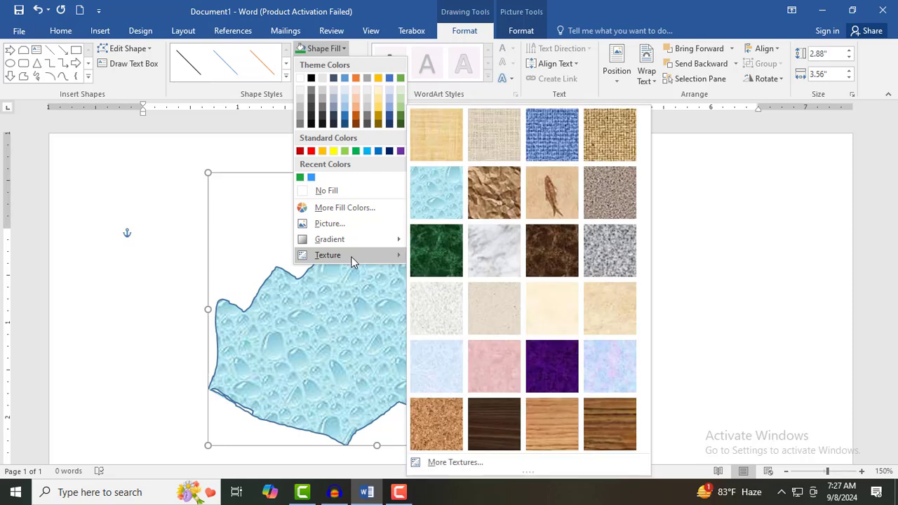
pyautogui.click(459, 463)
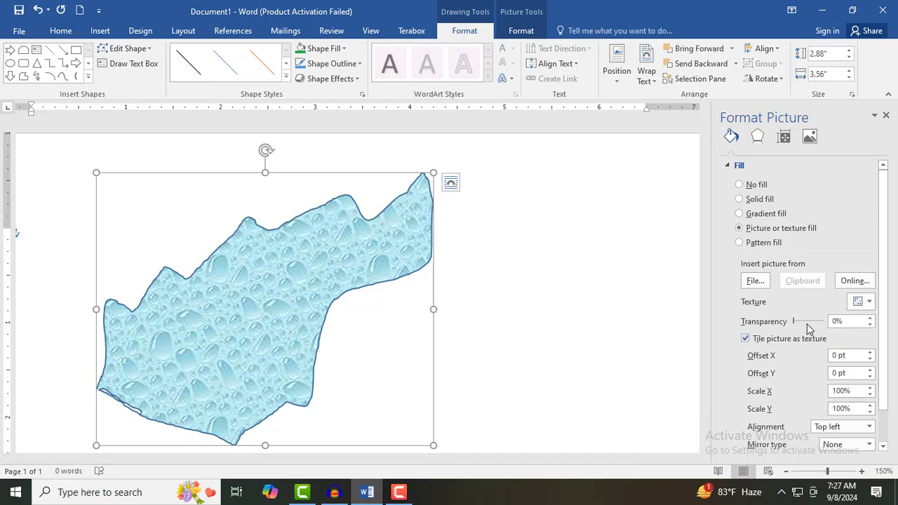
pyautogui.click(755, 281)
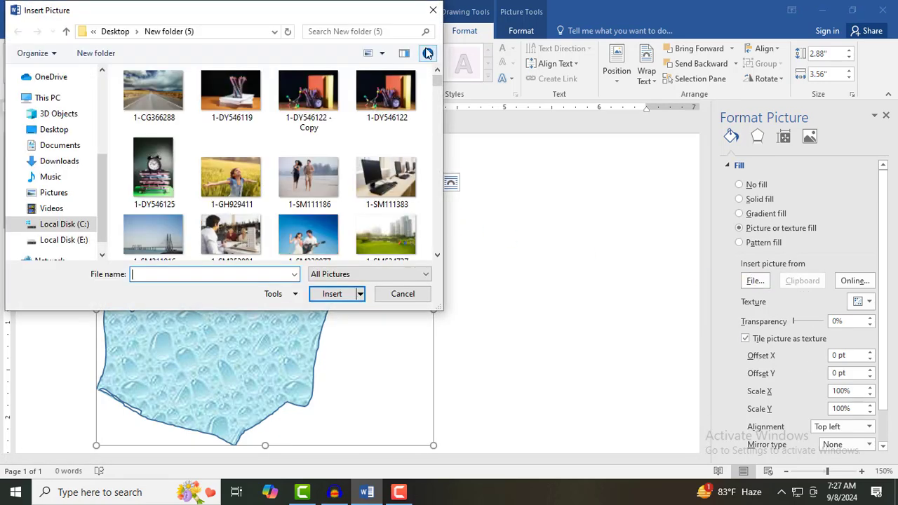
pyautogui.click(432, 10)
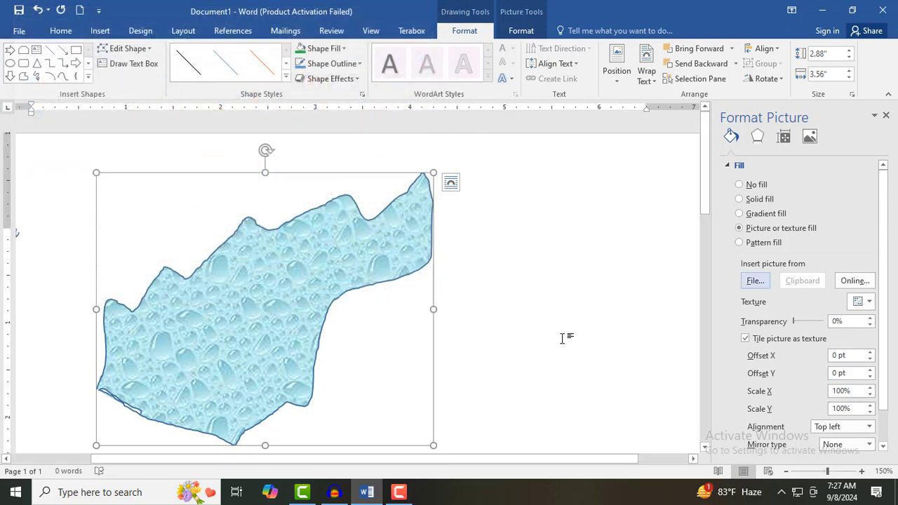
# Reapply the light blue water droplets texture to the freeform shape and remove the shape's fill.
pyautogui.click(324, 48)
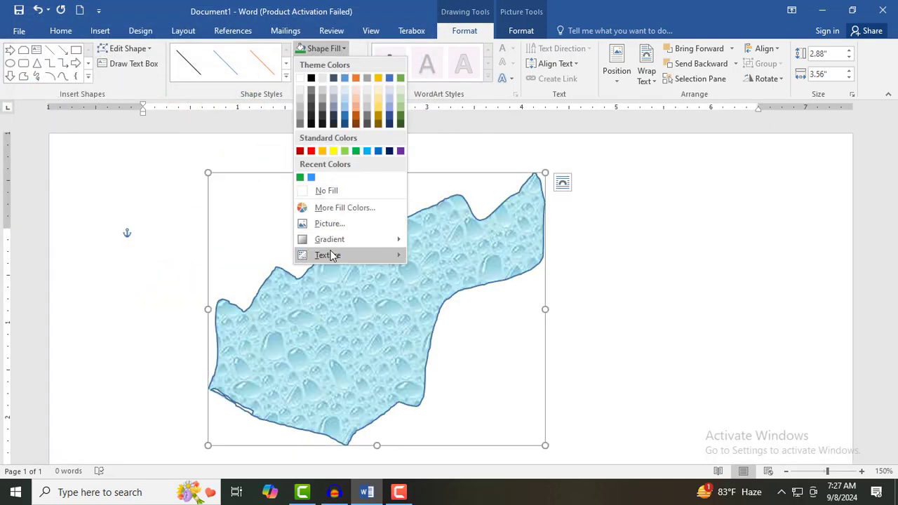
pyautogui.moveTo(330, 255)
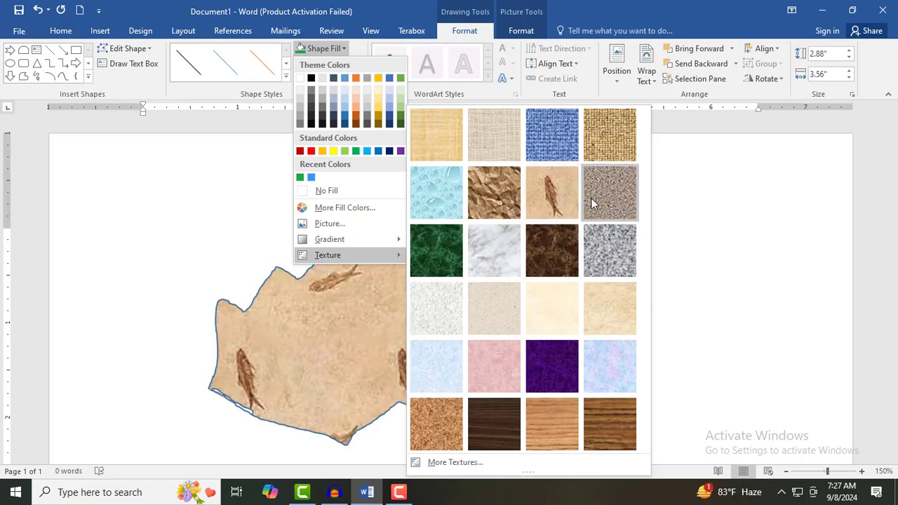
pyautogui.click(435, 195)
pyautogui.click(324, 49)
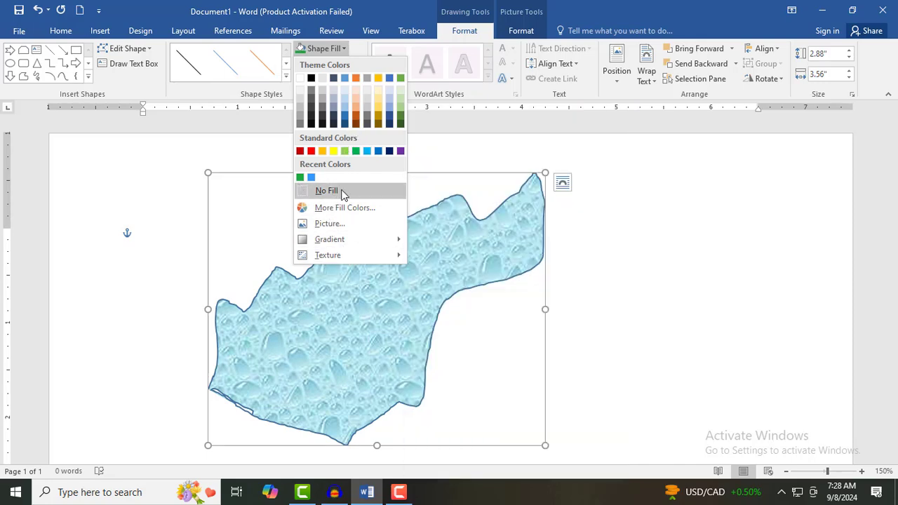
pyautogui.click(332, 191)
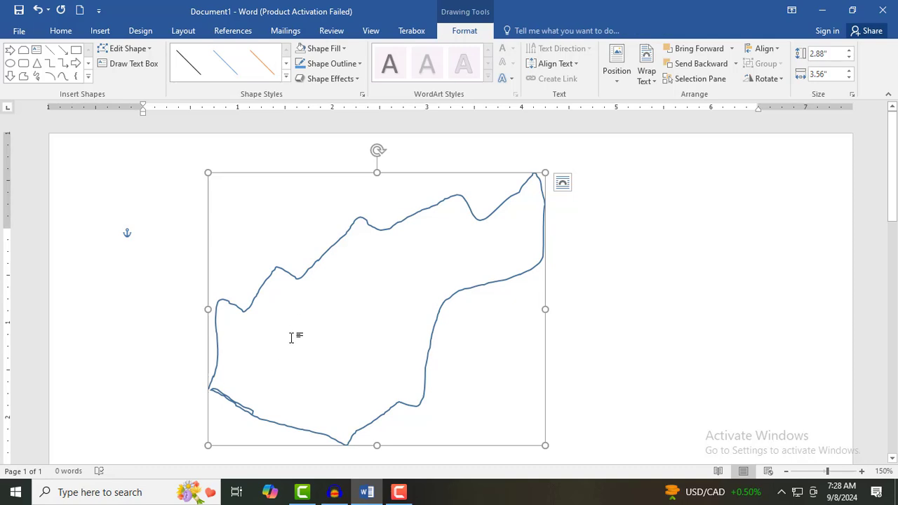
# Set the freeform shape's outline weight to 4½ pt.
pyautogui.click(333, 65)
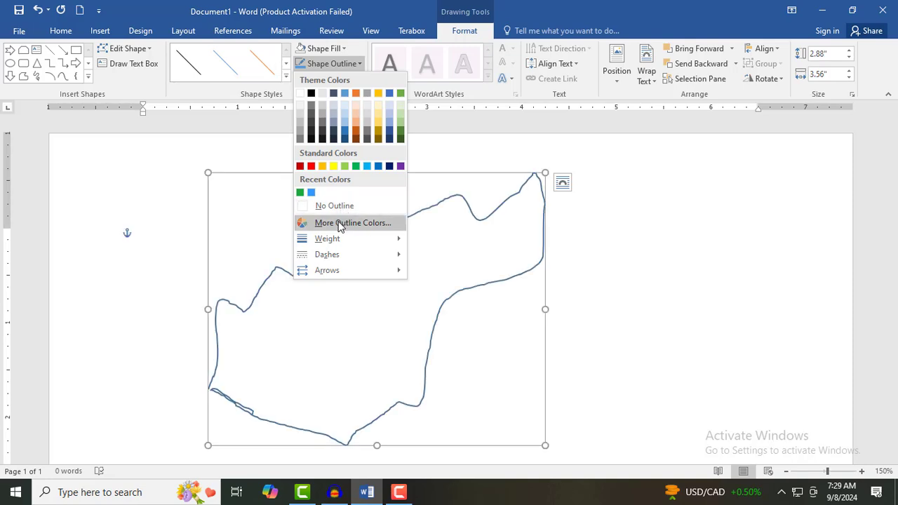
pyautogui.moveTo(324, 242)
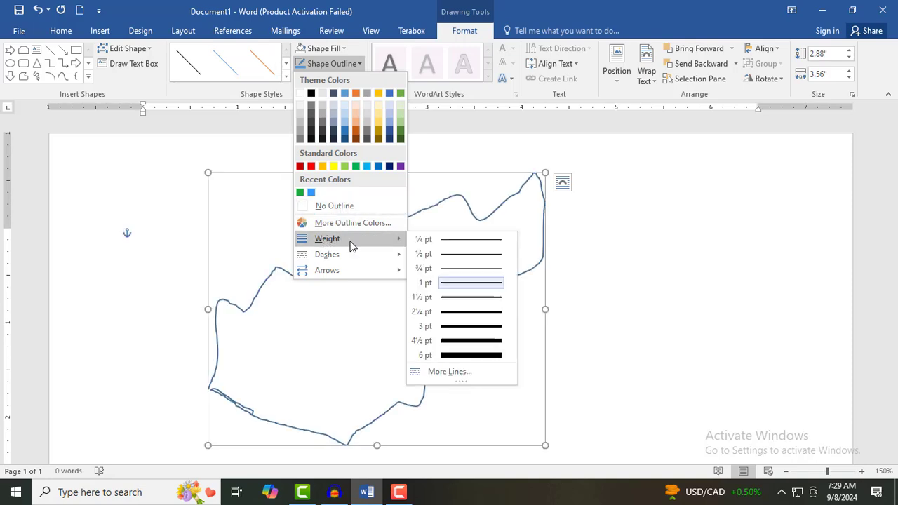
pyautogui.click(463, 340)
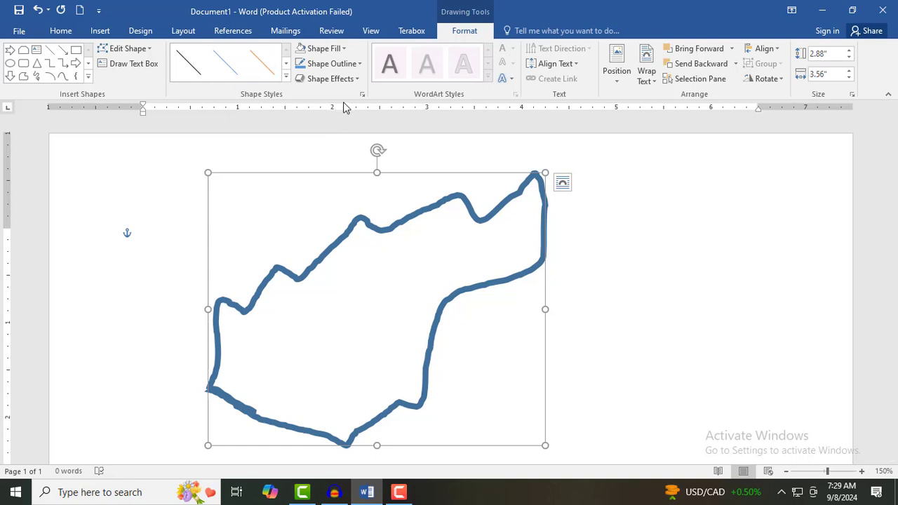
# Preview the dash and arrow styles for the freeform shape's outline and remove the outline.
pyautogui.click(357, 63)
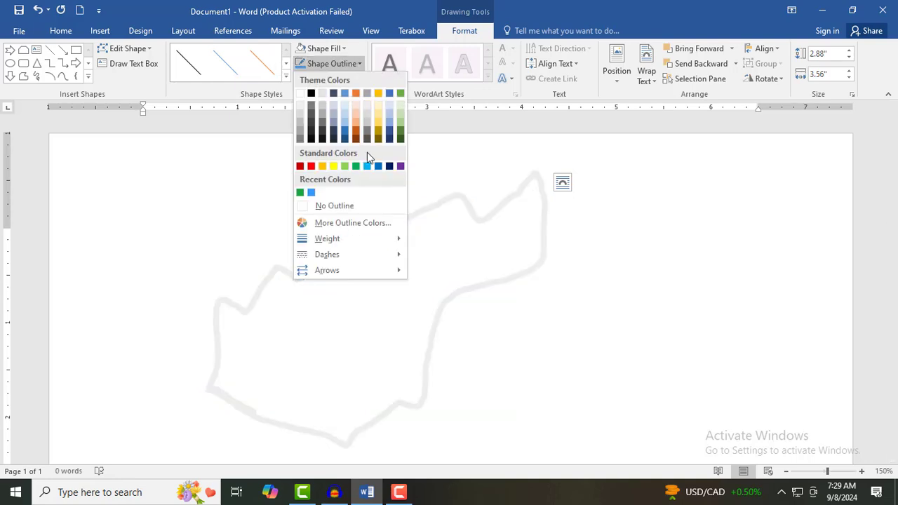
pyautogui.moveTo(328, 257)
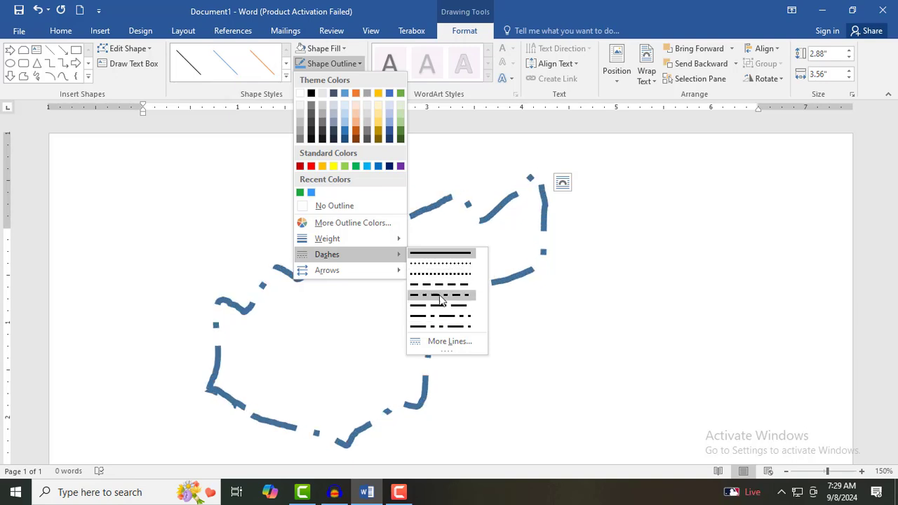
pyautogui.moveTo(345, 270)
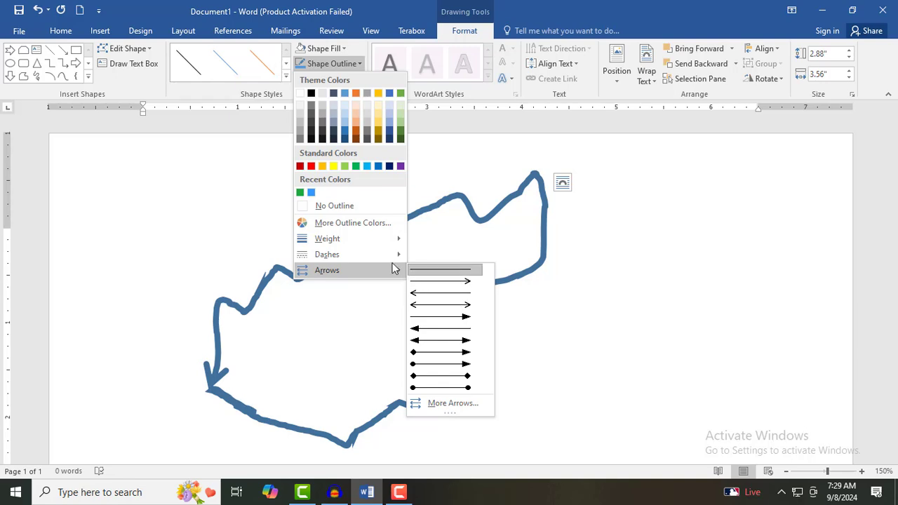
pyautogui.moveTo(351, 254)
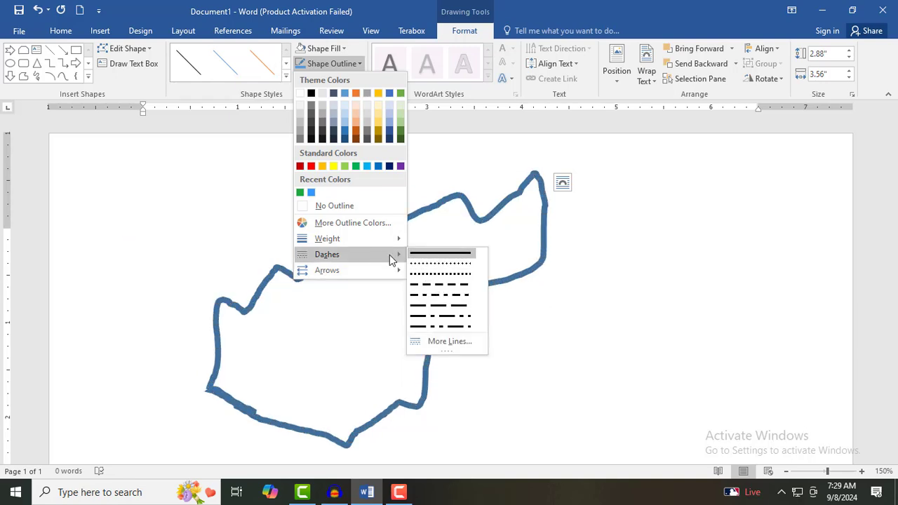
pyautogui.click(345, 207)
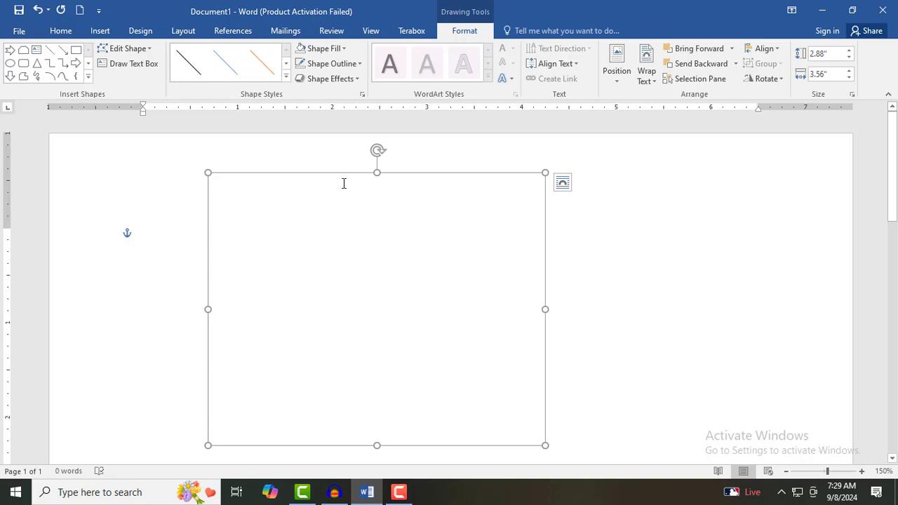
# Fill the freeform shape with the standard light green color and move it down toward the page's left edge.
pyautogui.click(343, 48)
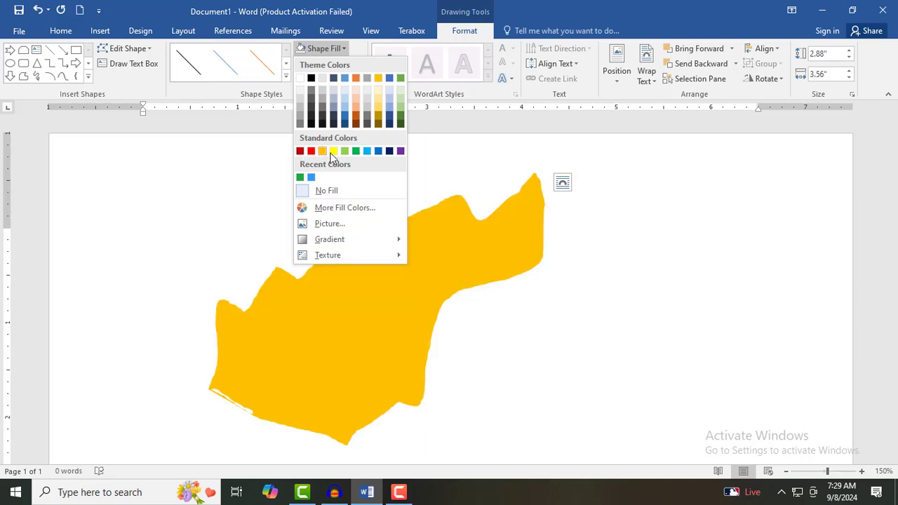
pyautogui.click(344, 151)
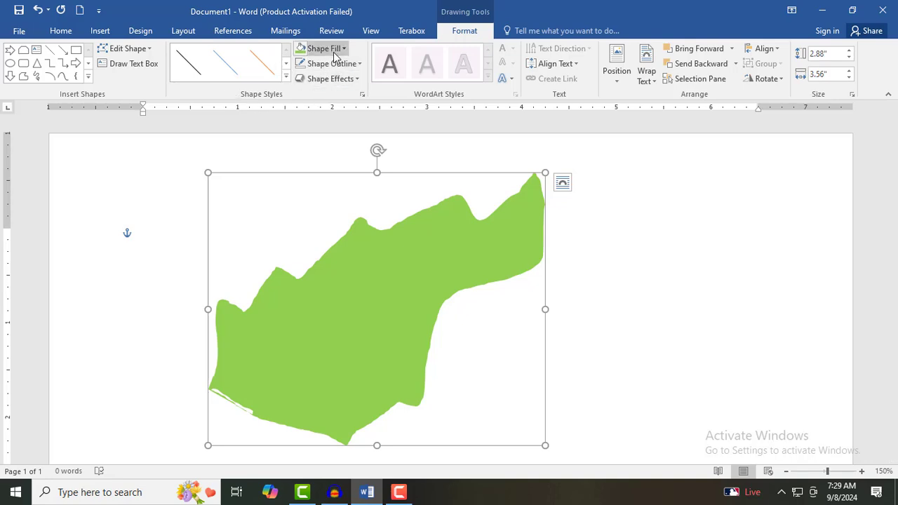
pyautogui.click(342, 83)
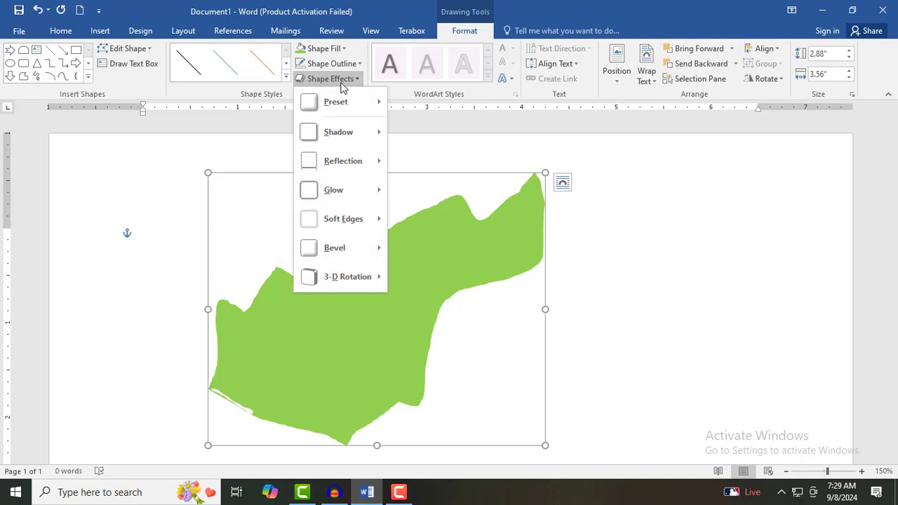
pyautogui.moveTo(342, 104)
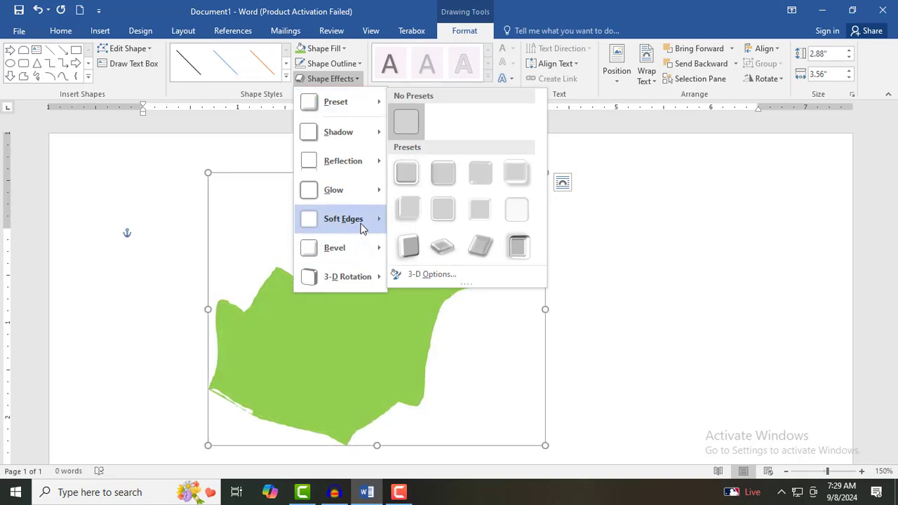
pyautogui.click(309, 390)
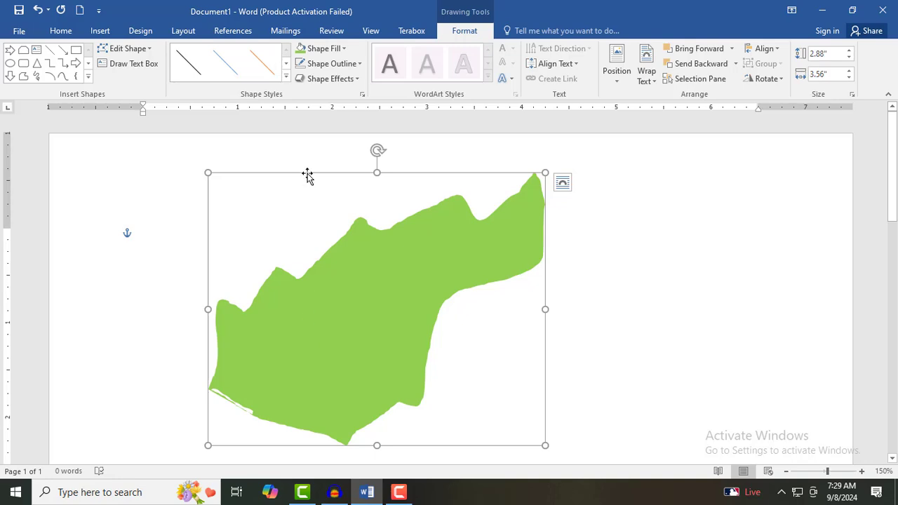
pyautogui.moveTo(309, 179); pyautogui.dragTo(170, 280)
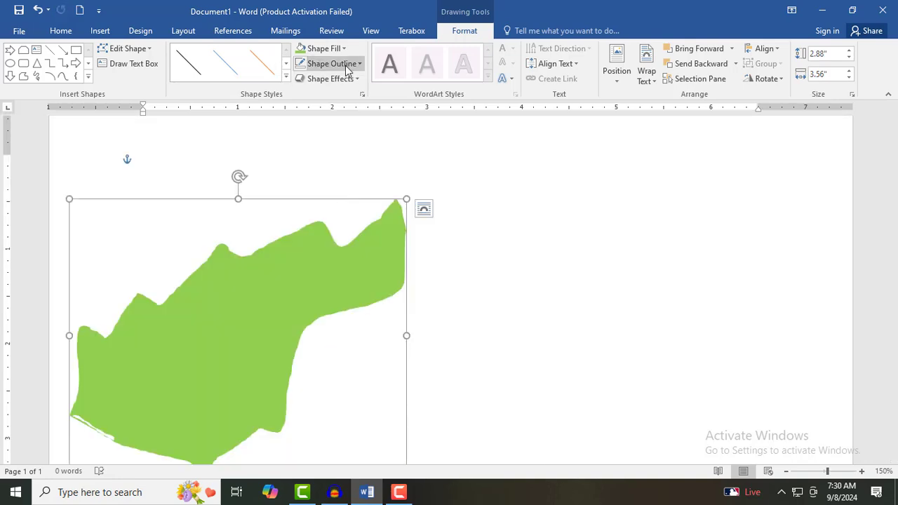
# Try the preset effect in the middle of the second row on the freeform shape and clear it with No Presets.
pyautogui.click(342, 78)
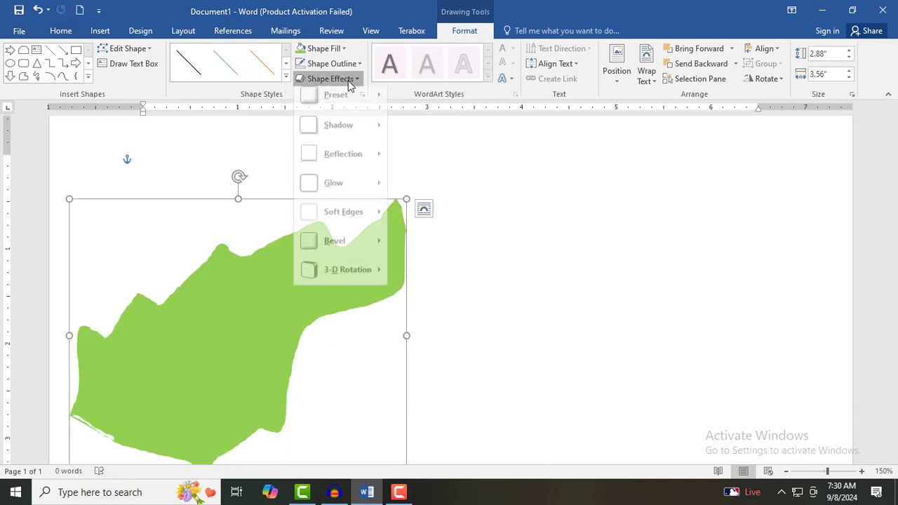
pyautogui.moveTo(343, 132)
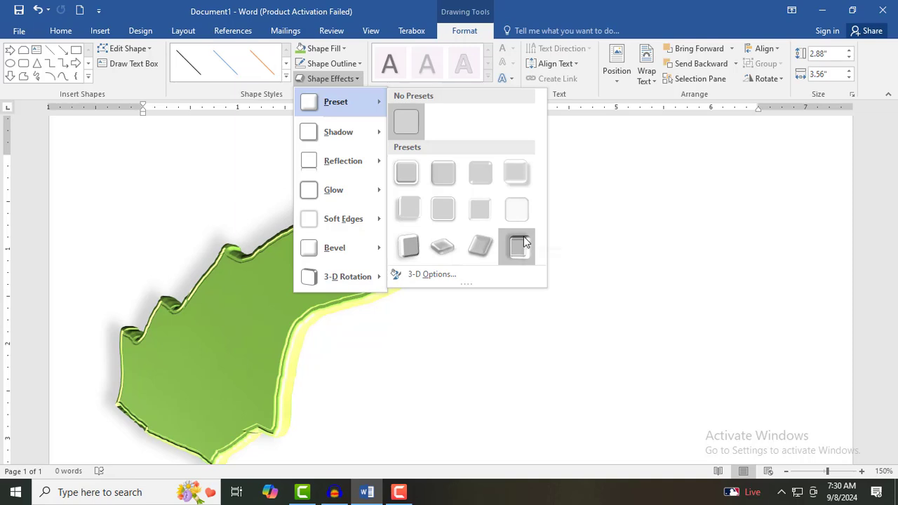
pyautogui.click(449, 214)
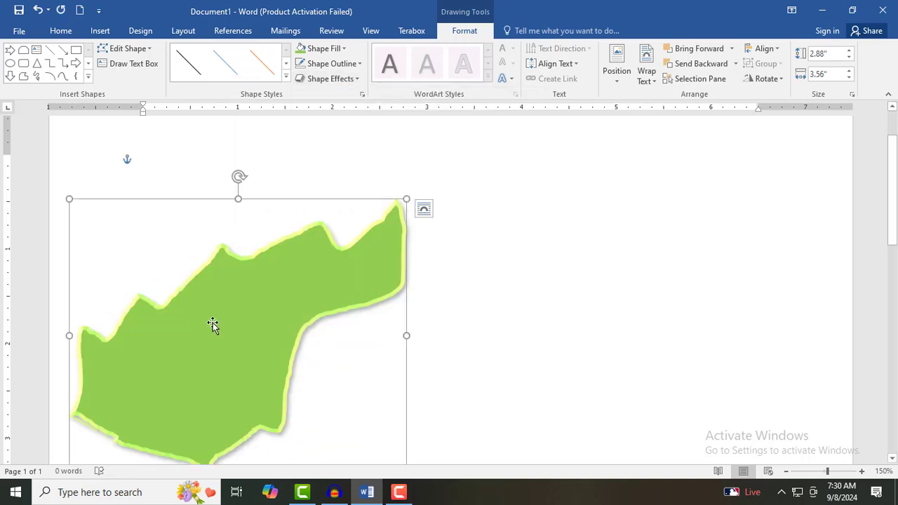
pyautogui.click(340, 80)
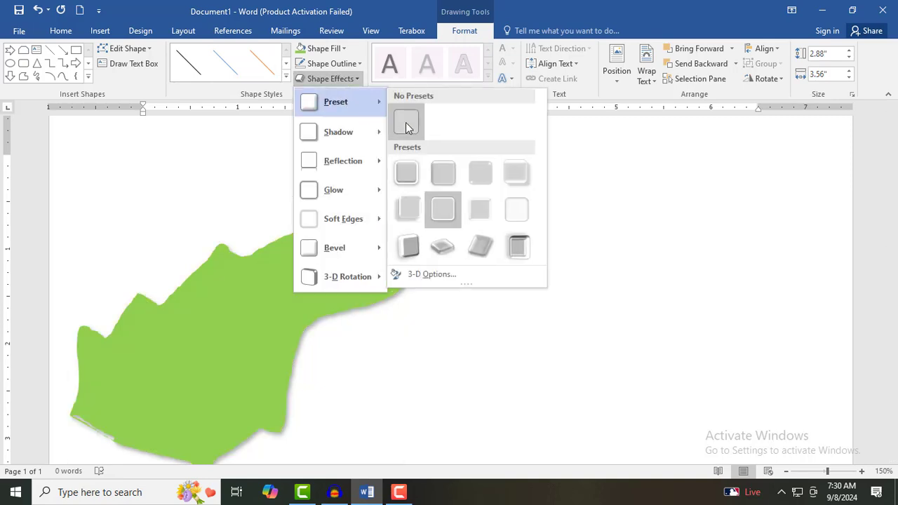
pyautogui.click(407, 125)
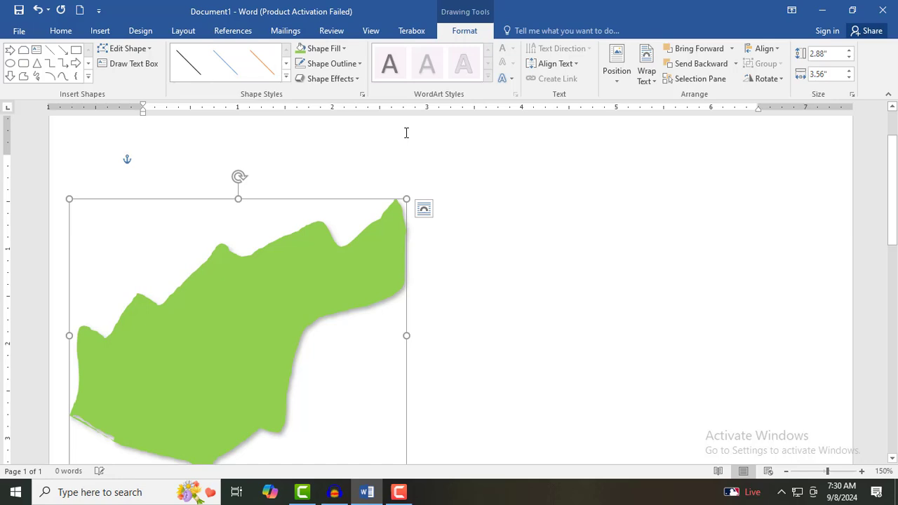
# Try the centered inner shadow on the freeform shape and remove the shadow.
pyautogui.click(344, 81)
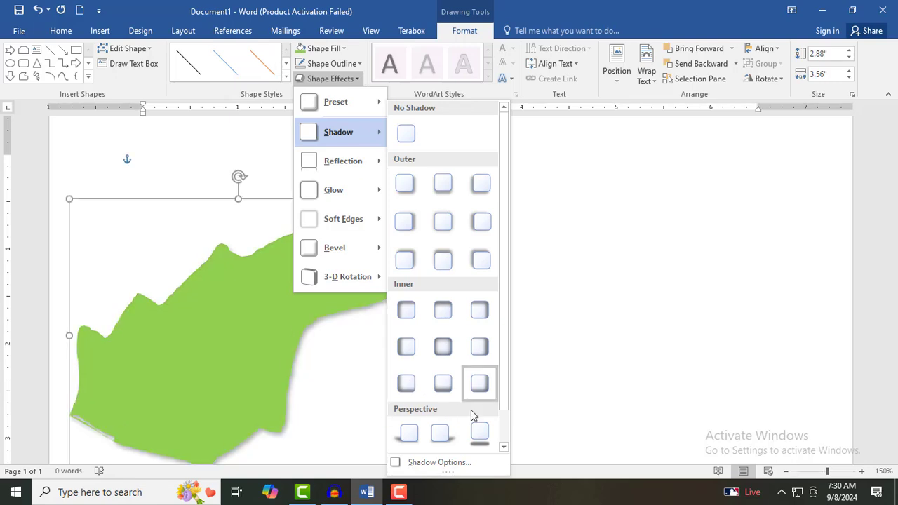
pyautogui.scroll(-1, 471, 414)
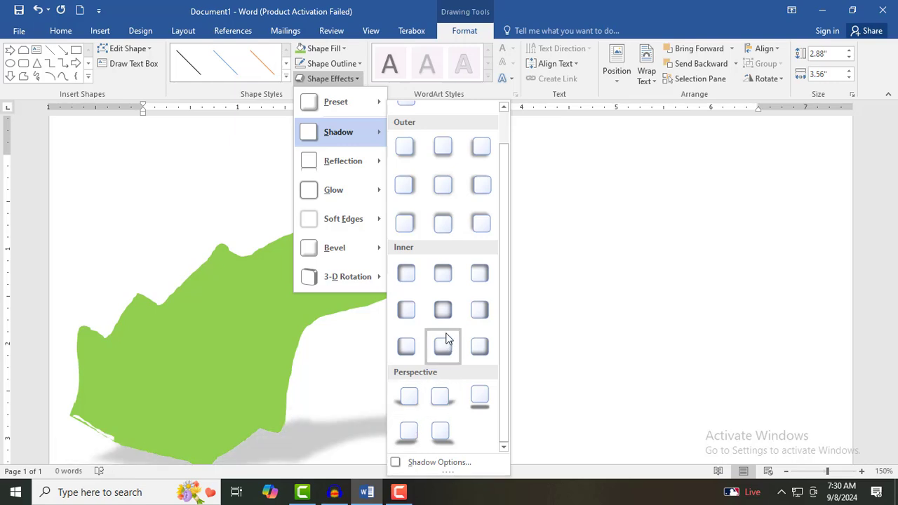
pyautogui.click(443, 309)
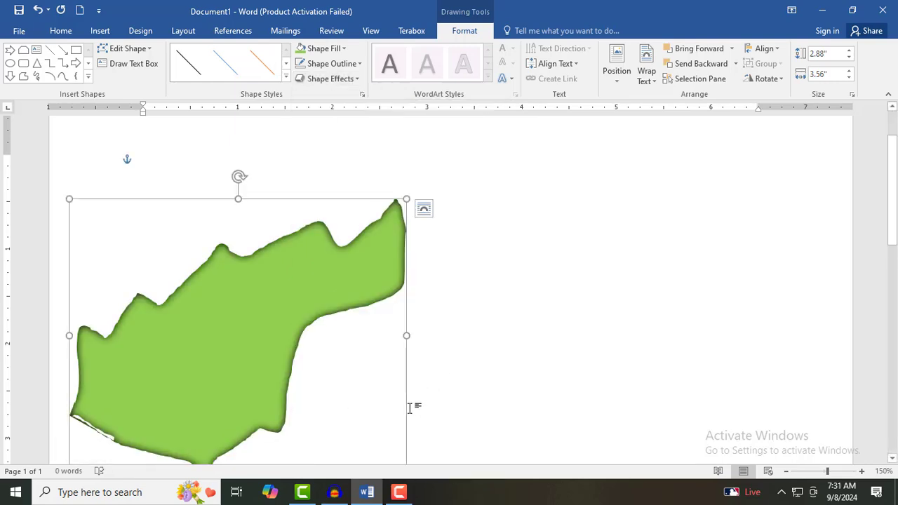
pyautogui.click(345, 81)
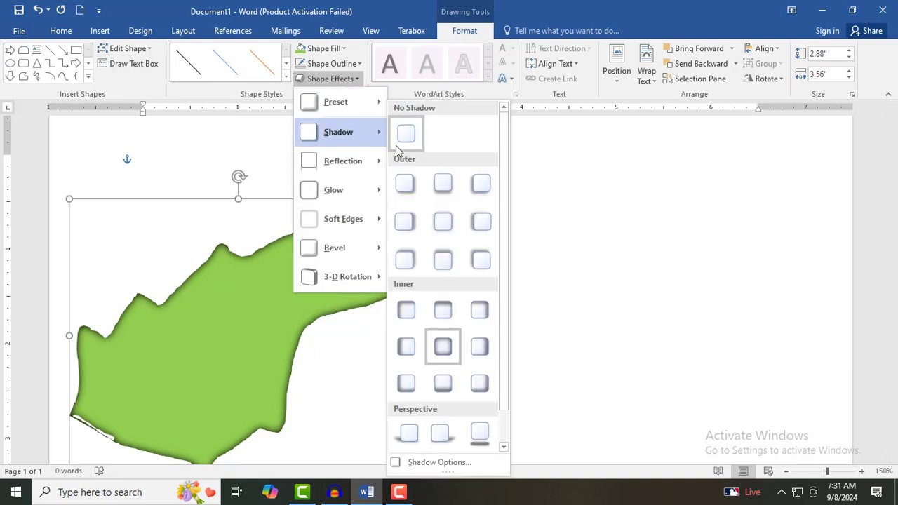
pyautogui.click(399, 143)
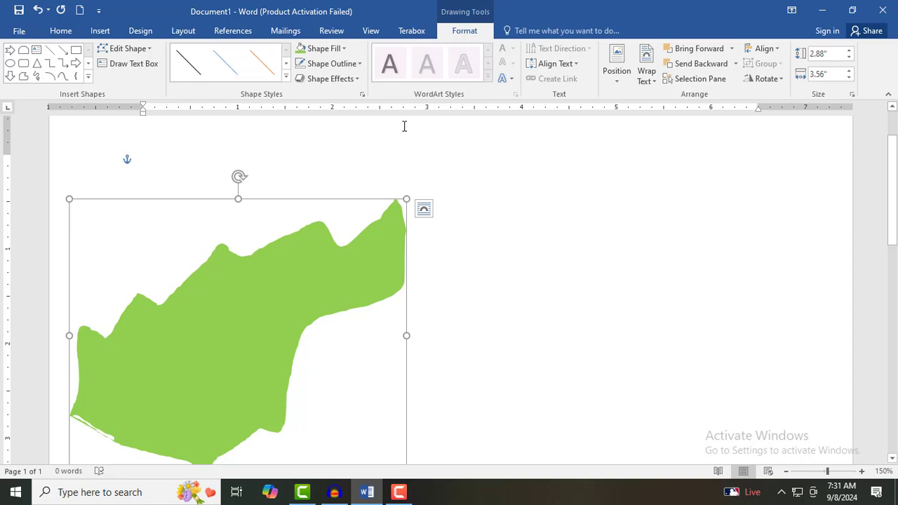
# Shrink the freeform shape to about 1.77" high by 2.78" wide and move it up near the top of the page.
pyautogui.click(351, 80)
pyautogui.moveTo(353, 168)
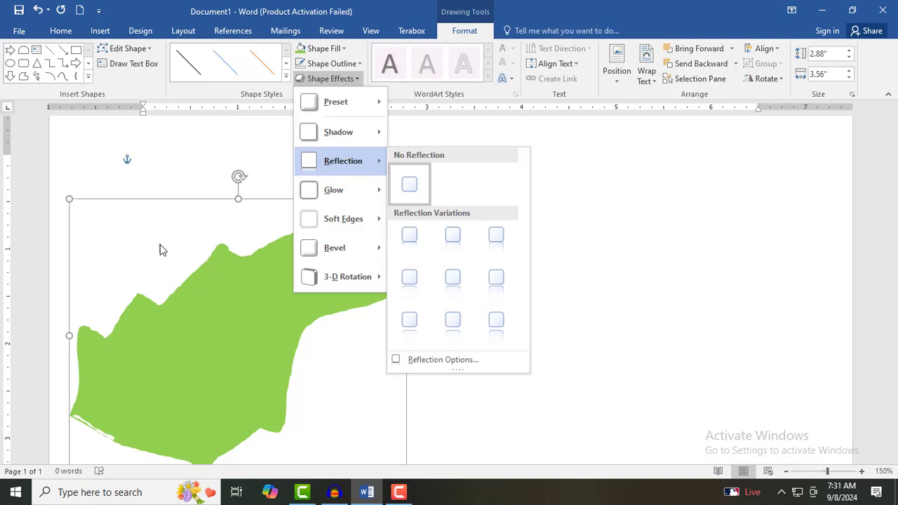
pyautogui.click(69, 200)
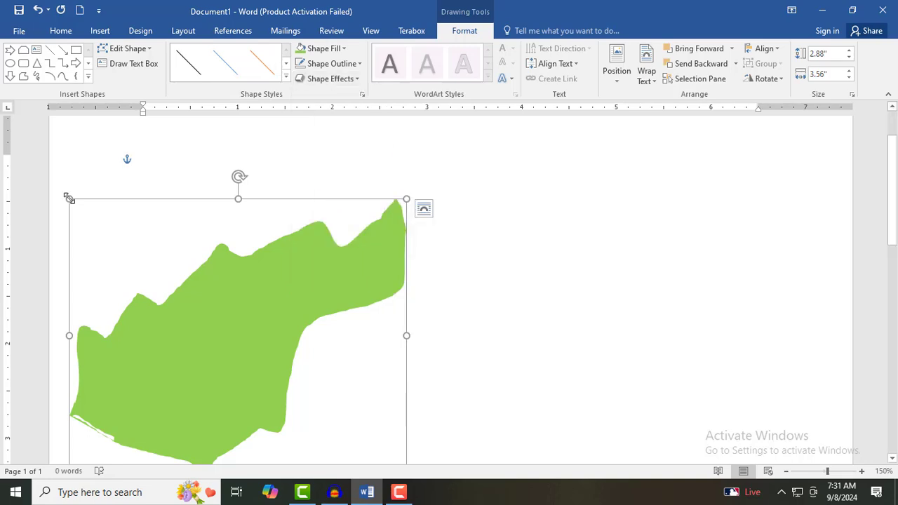
pyautogui.moveTo(70, 199); pyautogui.dragTo(148, 305)
pyautogui.moveTo(256, 377); pyautogui.dragTo(191, 239)
# Preview reflection, glow, soft edge and bevel effects on the freeform shape, and apply the third bevel in the second row.
pyautogui.click(365, 79)
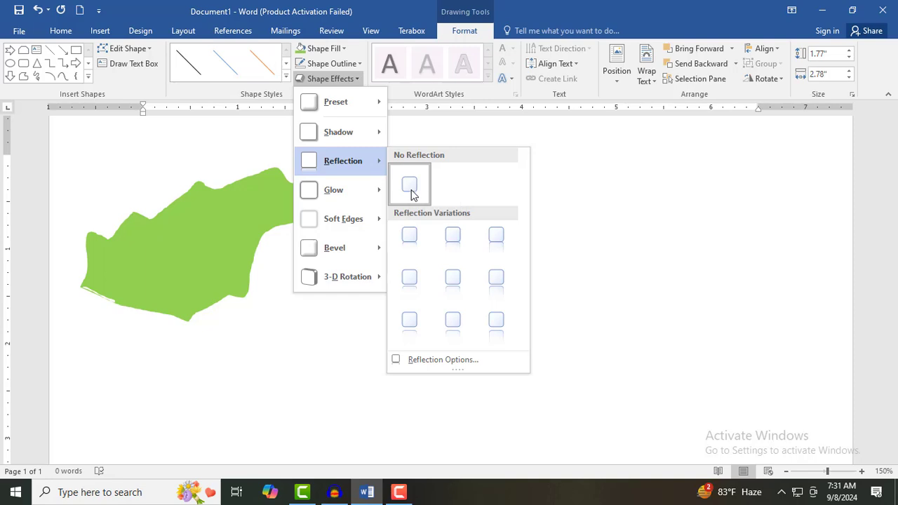
pyautogui.moveTo(333, 199)
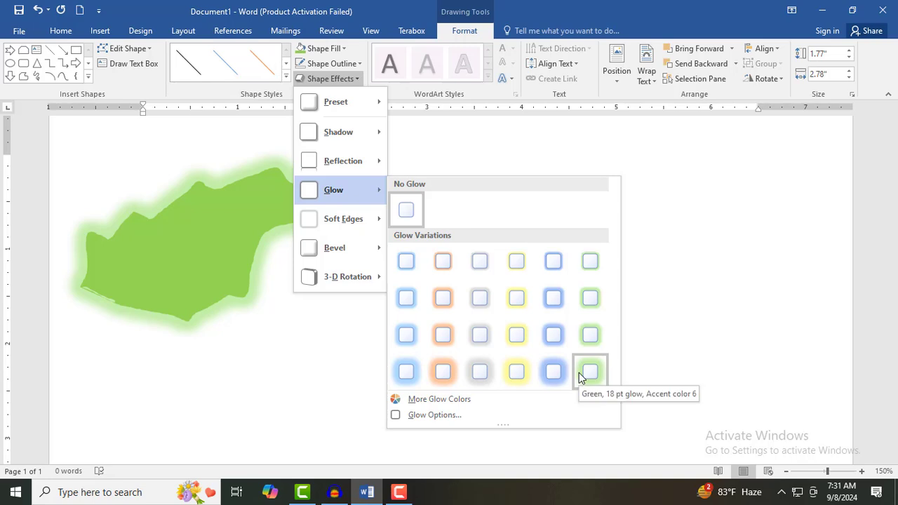
pyautogui.moveTo(360, 221)
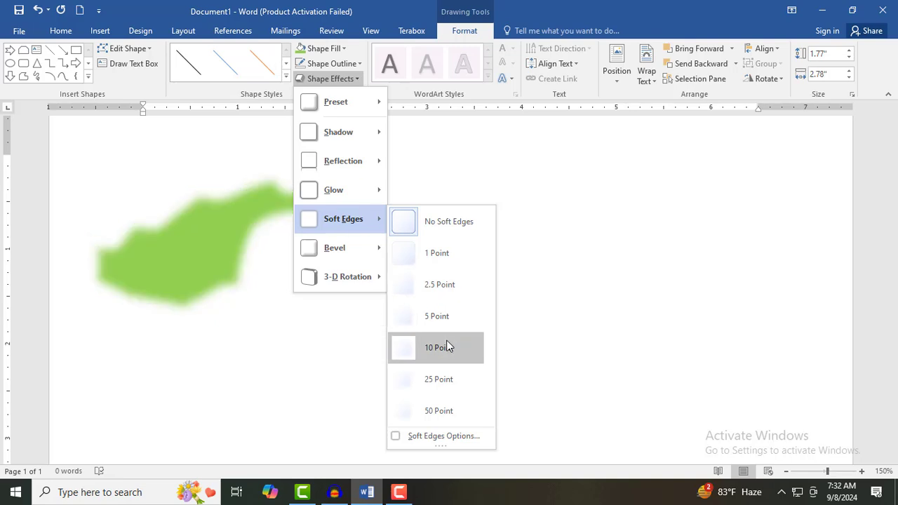
pyautogui.moveTo(356, 255)
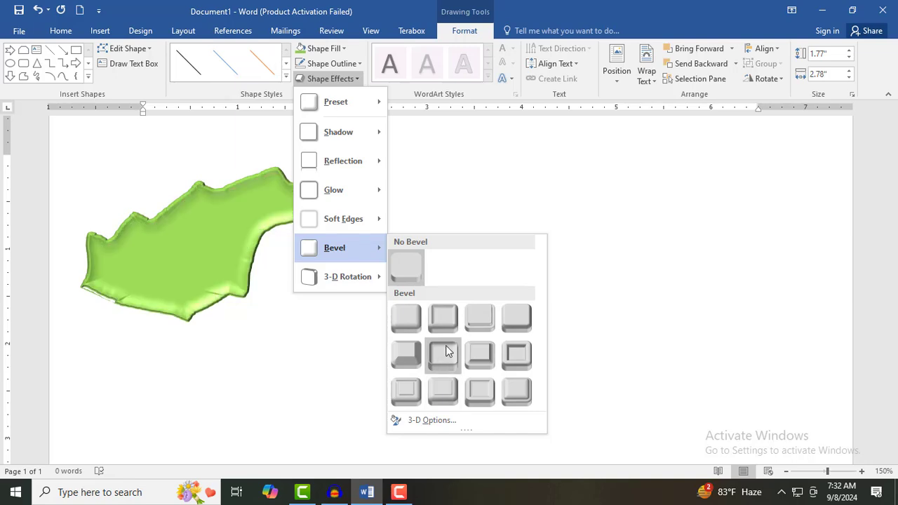
pyautogui.click(481, 357)
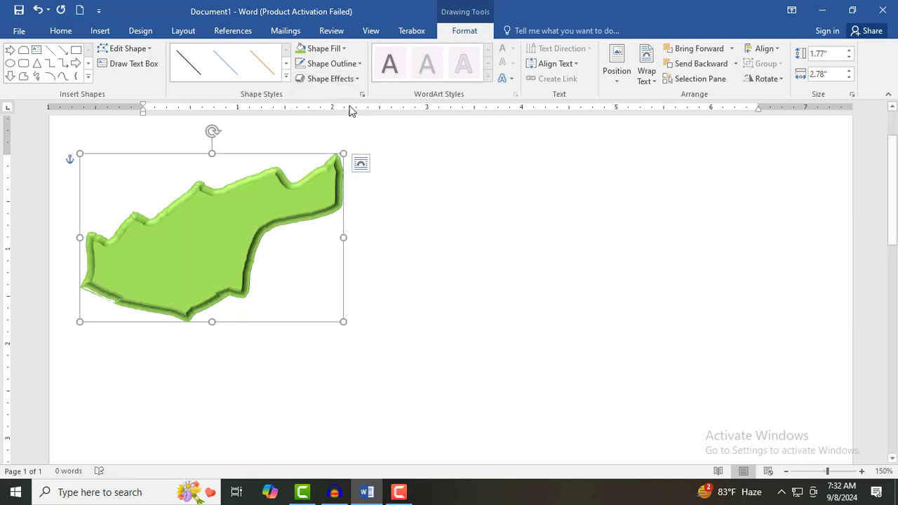
# Try the second perspective 3-D rotation in the third row on the freeform shape and reset it to No Rotation.
pyautogui.click(337, 81)
pyautogui.moveTo(357, 271)
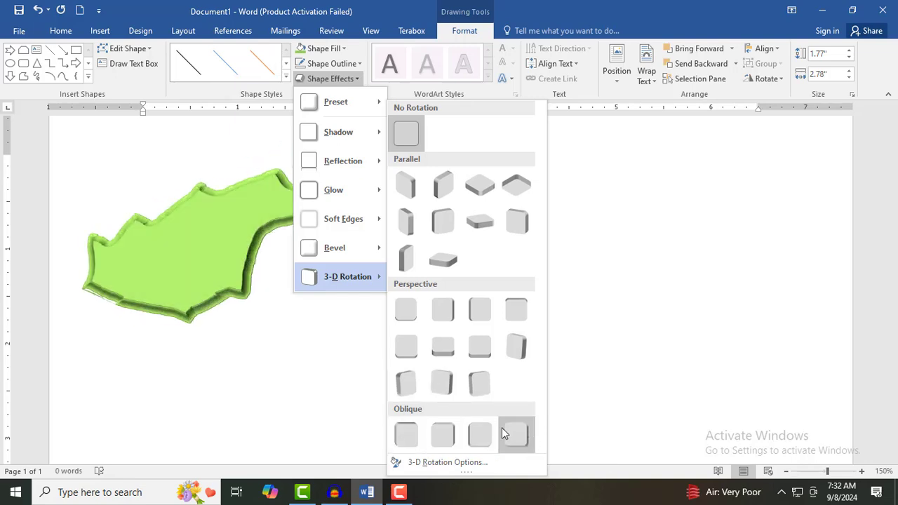
pyautogui.click(447, 386)
pyautogui.click(355, 79)
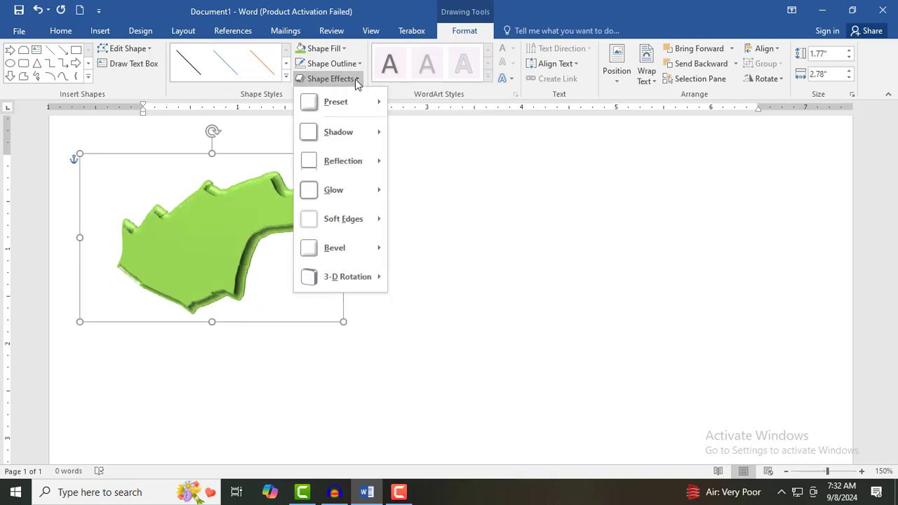
pyautogui.moveTo(337, 281)
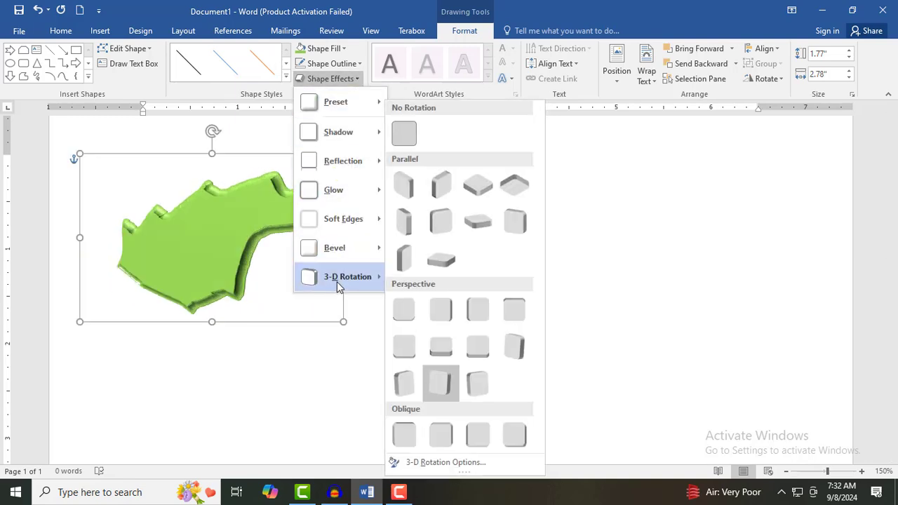
pyautogui.click(404, 139)
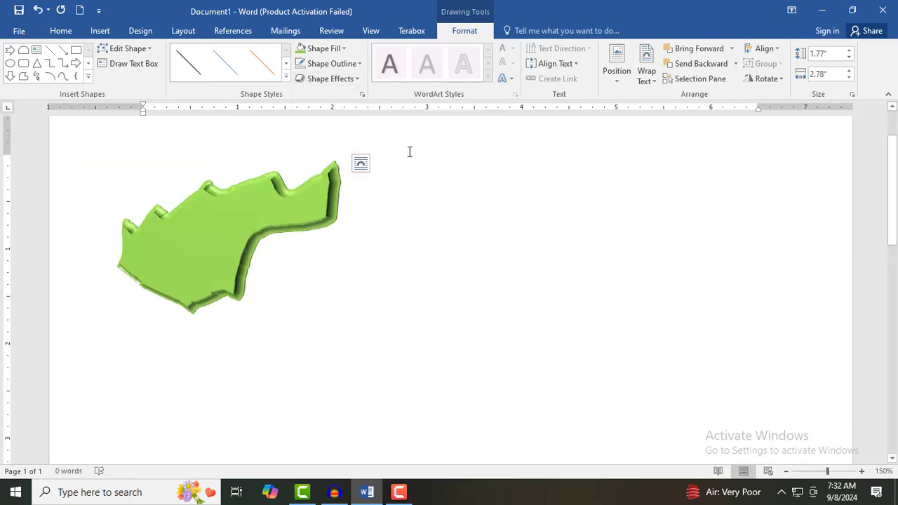
# Remove the bevel effect from the freeform shape with No Bevel.
pyautogui.click(351, 79)
pyautogui.moveTo(329, 252)
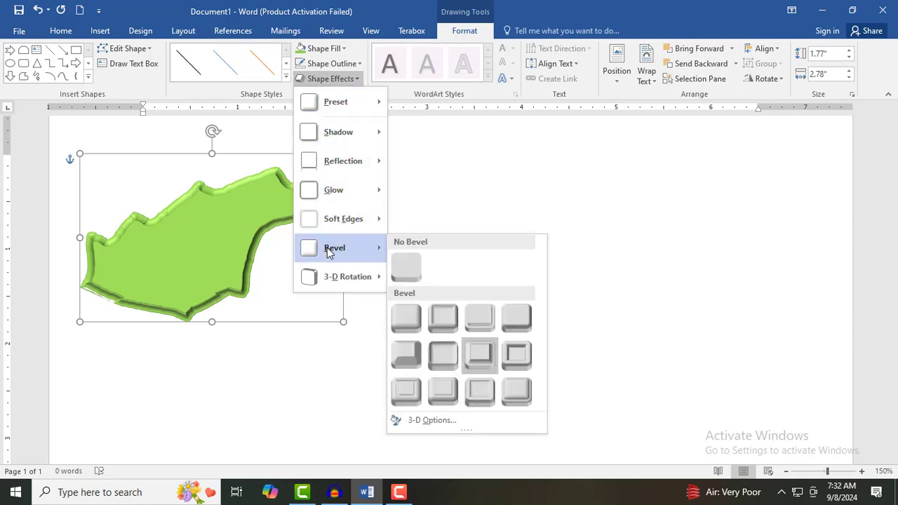
pyautogui.click(422, 265)
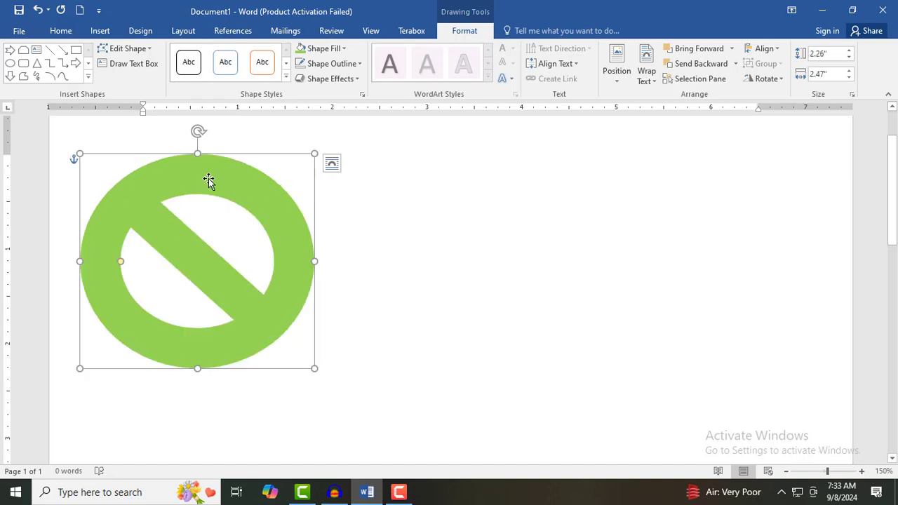
# Change the green "no" symbol to the first flowchart shape in the last row, a circle with a flat tail.
pyautogui.click(135, 52)
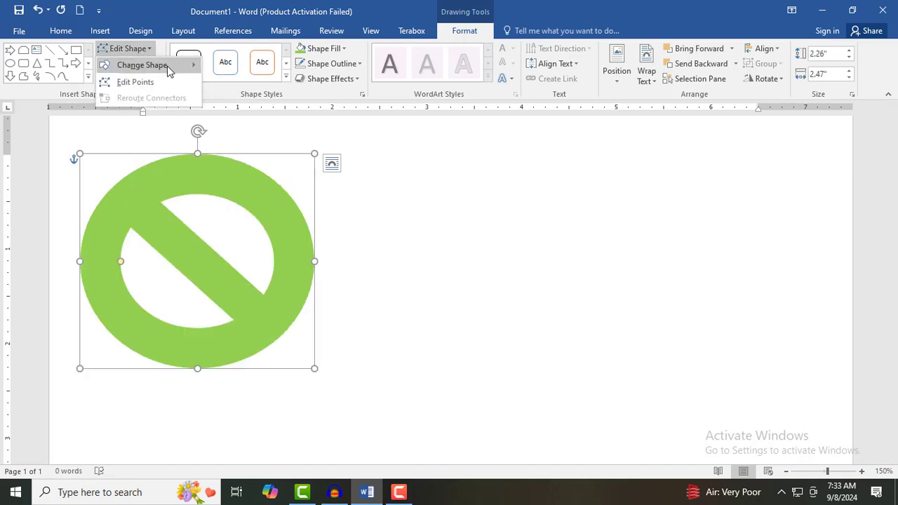
pyautogui.moveTo(167, 66)
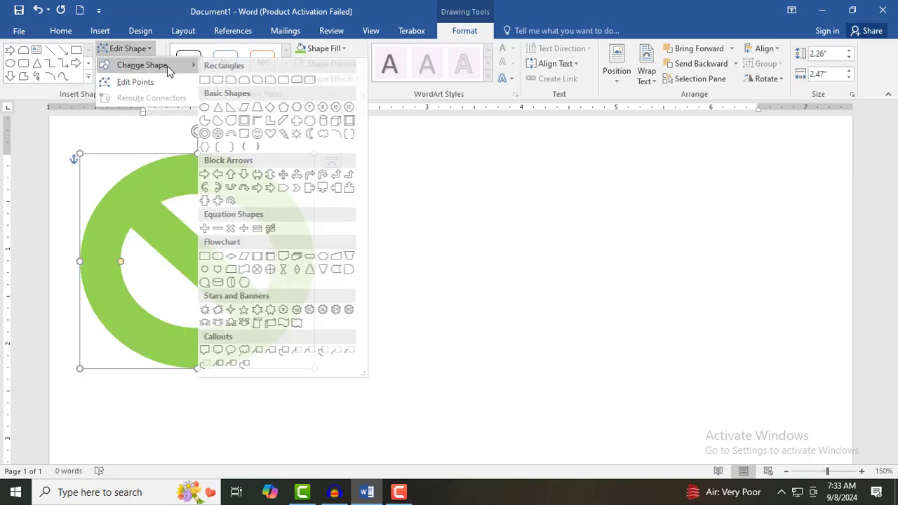
pyautogui.click(211, 282)
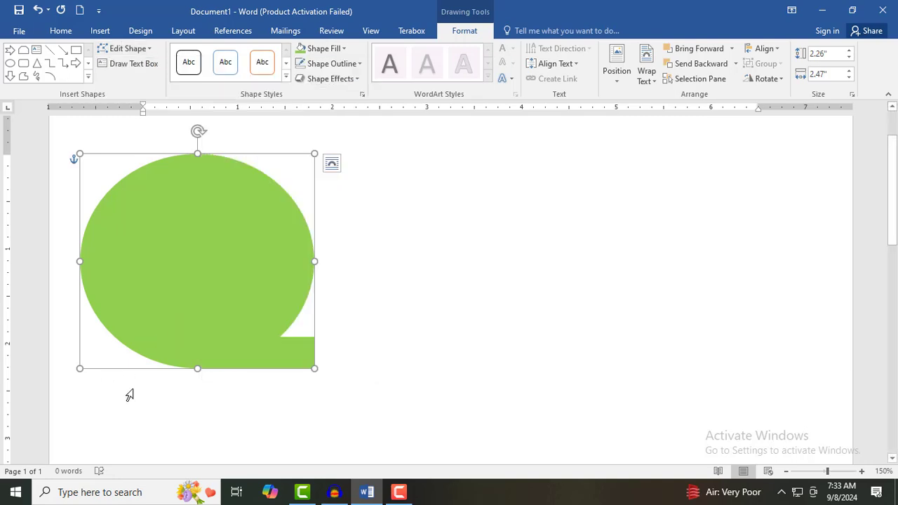
# Edit the shape's points, pulling the tail's upper corner about 0.4" outward and its lower corner slightly inward.
pyautogui.click(127, 49)
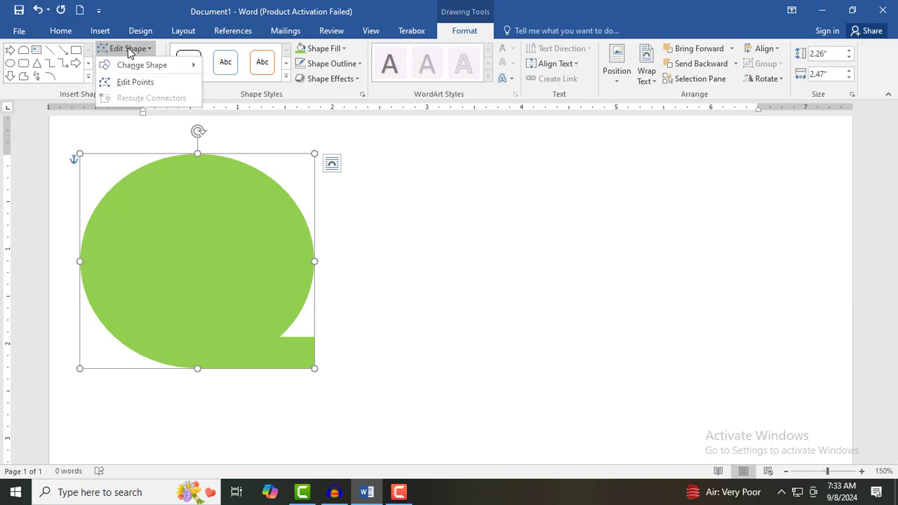
pyautogui.click(138, 82)
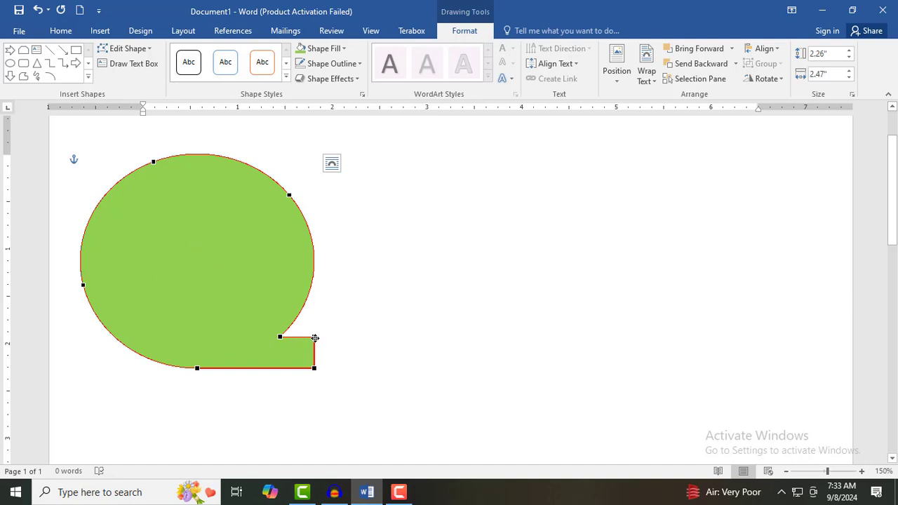
pyautogui.moveTo(315, 338); pyautogui.dragTo(353, 337)
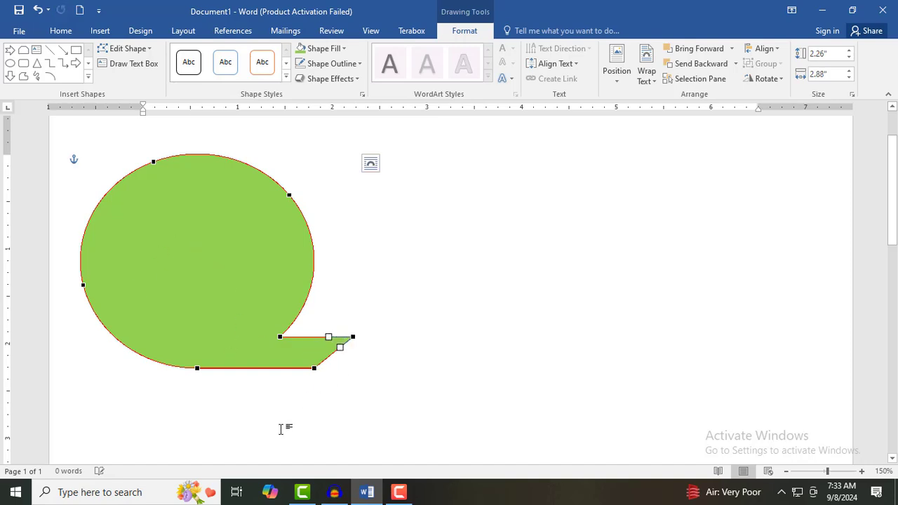
pyautogui.moveTo(315, 370); pyautogui.dragTo(300, 366)
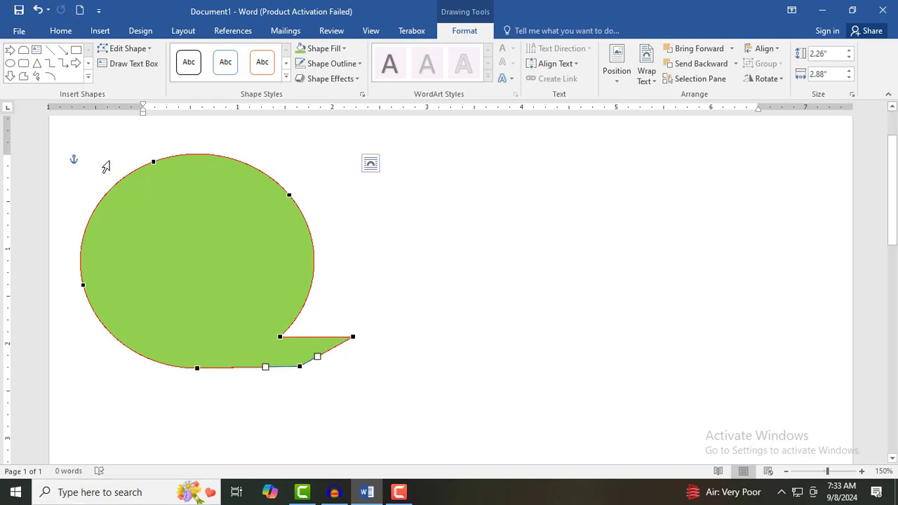
# Pull the round body's two upper points and its left point inward, making the shape about 2.08" high by 2.66" wide.
pyautogui.moveTo(153, 163); pyautogui.dragTo(161, 177)
pyautogui.moveTo(290, 195); pyautogui.dragTo(276, 202)
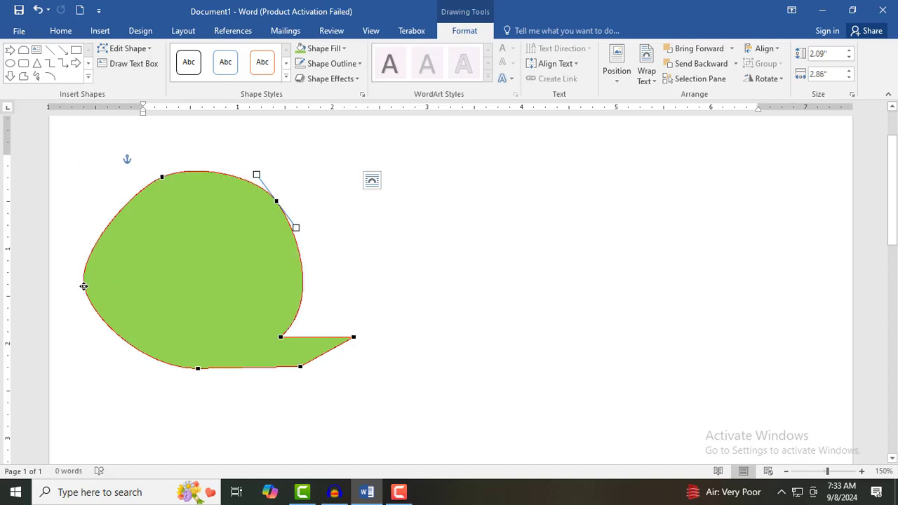
pyautogui.moveTo(83, 286); pyautogui.dragTo(103, 281)
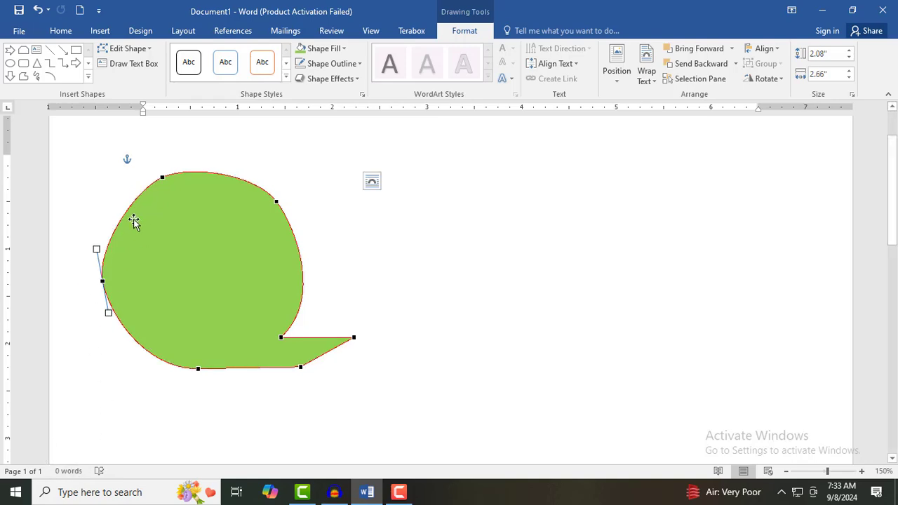
# Draw a text box about 0.74" high by 1.02" wide inside the green shape and enter the channel name.
pyautogui.click(126, 66)
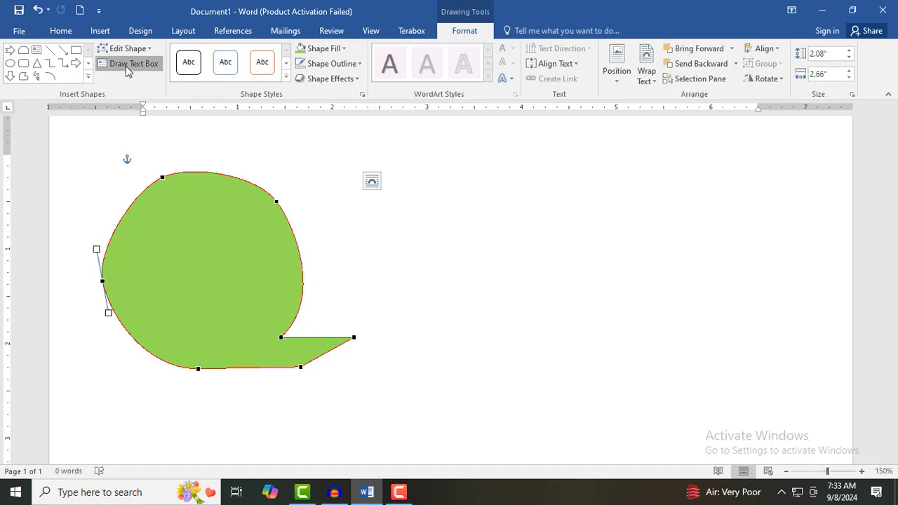
pyautogui.moveTo(153, 254)
pyautogui.mouseDown()
pyautogui.moveTo(181, 283)
pyautogui.moveTo(250, 323)
pyautogui.mouseUp()
pyautogui.write('ergterter')
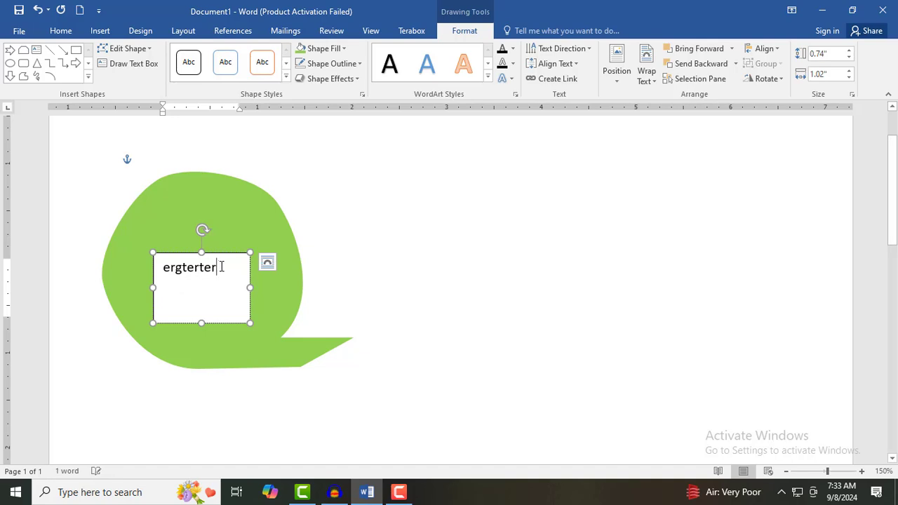
pyautogui.moveTo(247, 263); pyautogui.dragTo(155, 281)
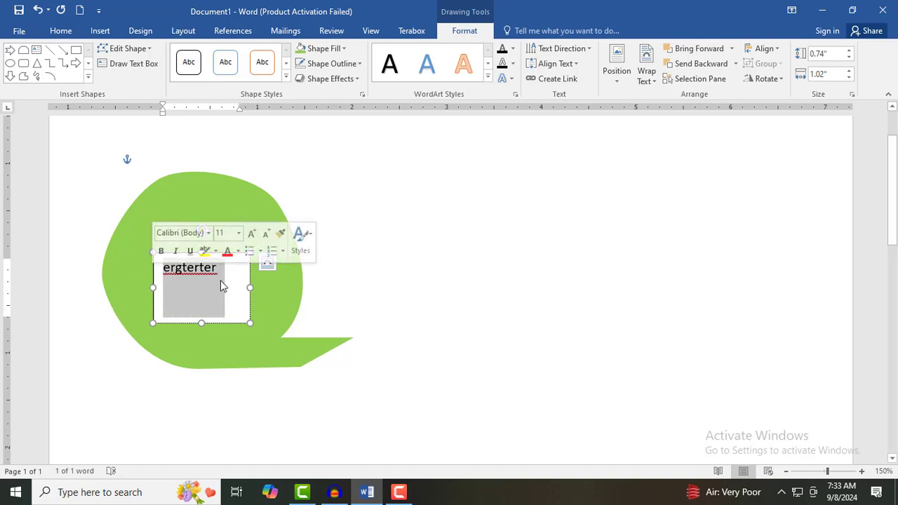
pyautogui.write('Biswajit It')
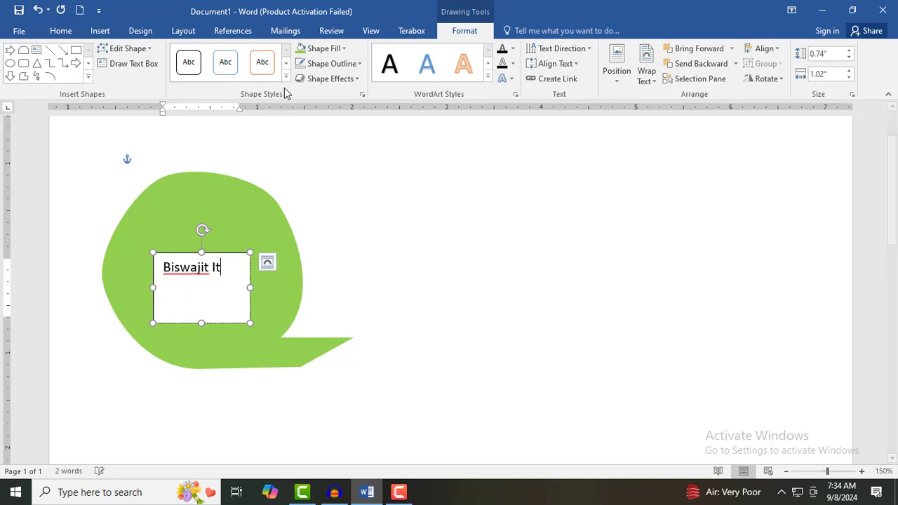
# Set the text box to No Fill and No Outline.
pyautogui.click(325, 48)
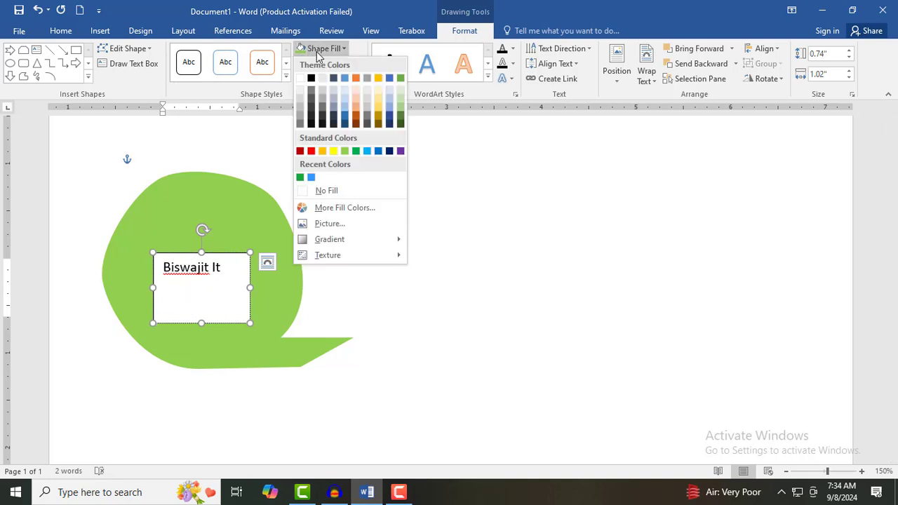
pyautogui.click(322, 191)
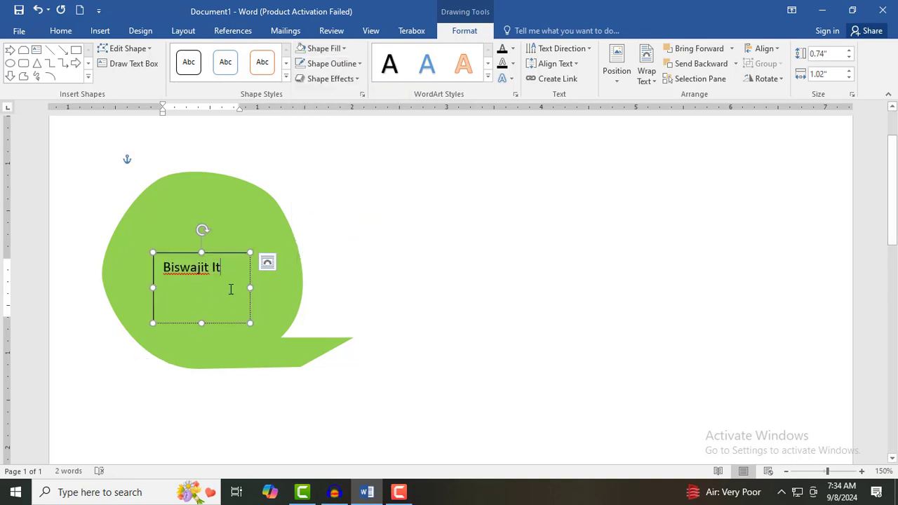
pyautogui.click(335, 64)
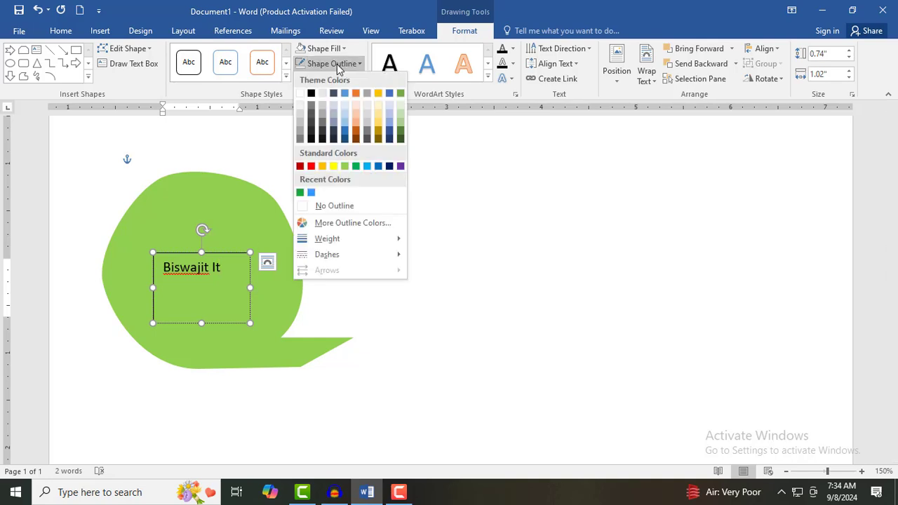
pyautogui.click(334, 206)
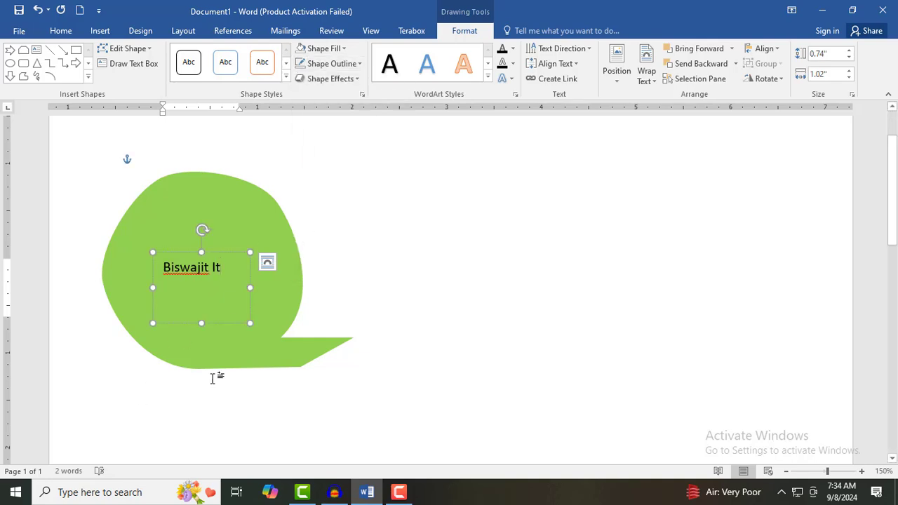
# Format the text in the text box as white with font size 24.
pyautogui.hotkey('ctrl', 'a')
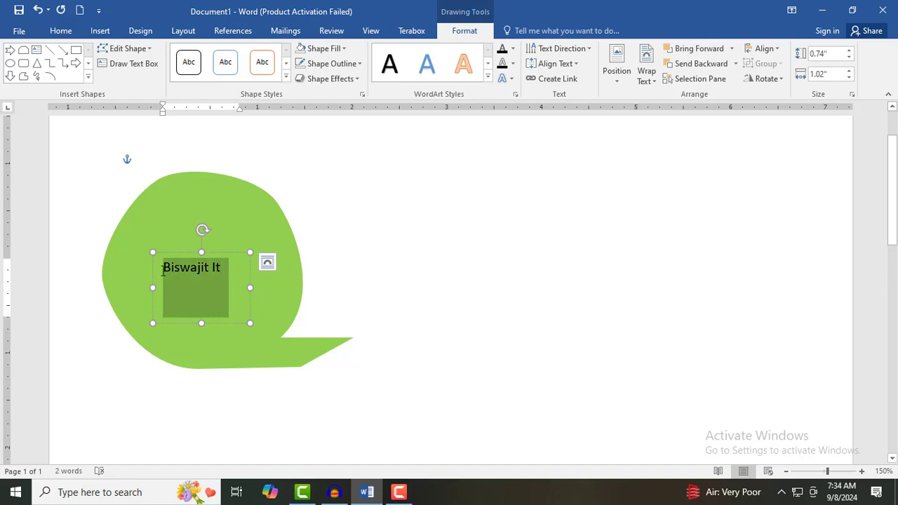
pyautogui.tripleClick(163, 273)
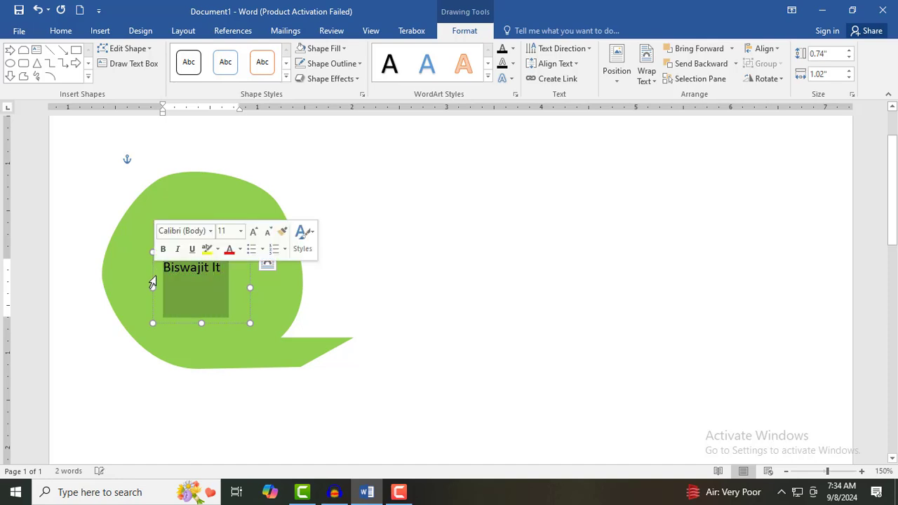
pyautogui.click(62, 33)
pyautogui.click(269, 75)
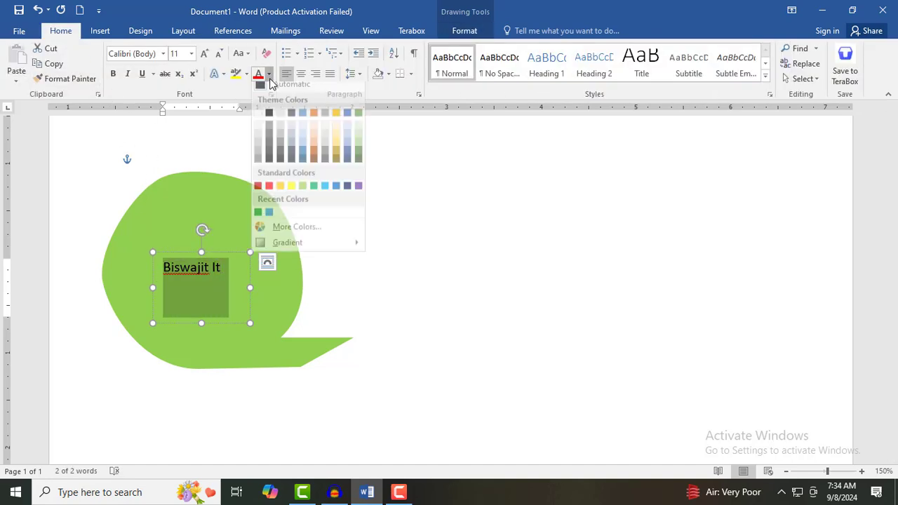
pyautogui.click(258, 120)
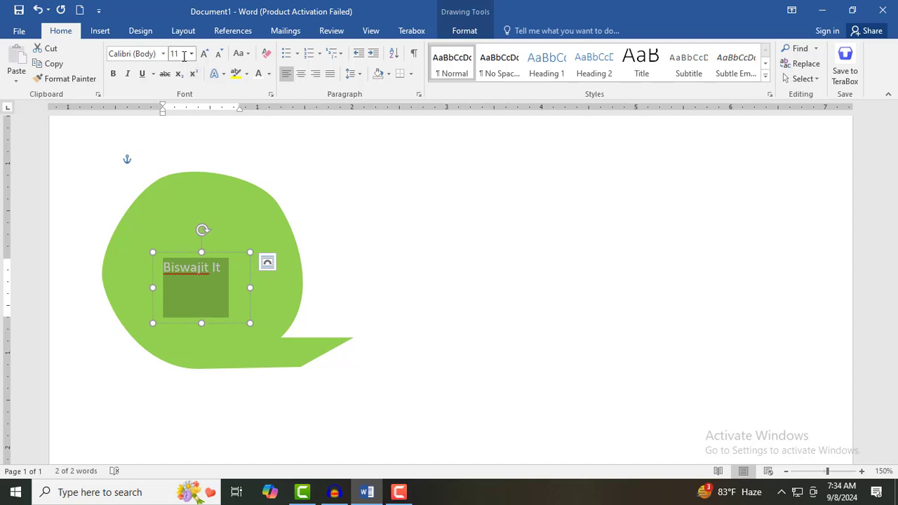
pyautogui.click(191, 53)
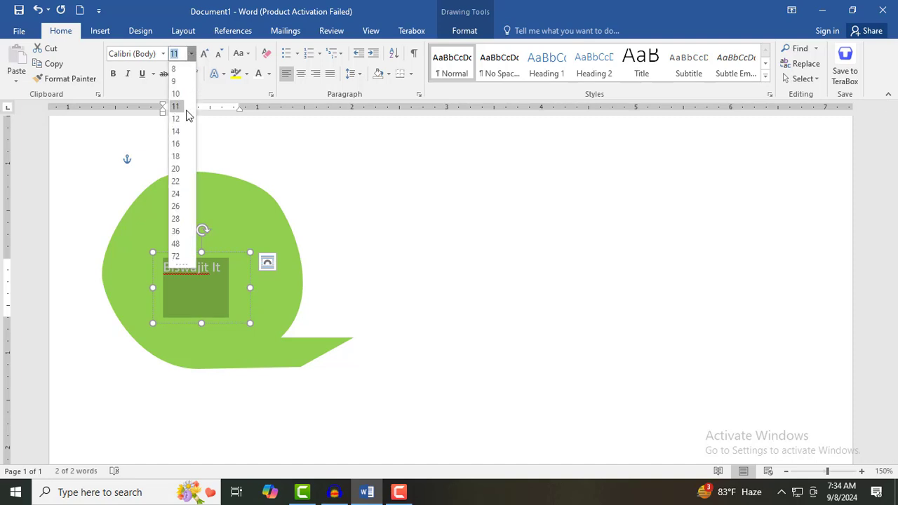
pyautogui.click(177, 193)
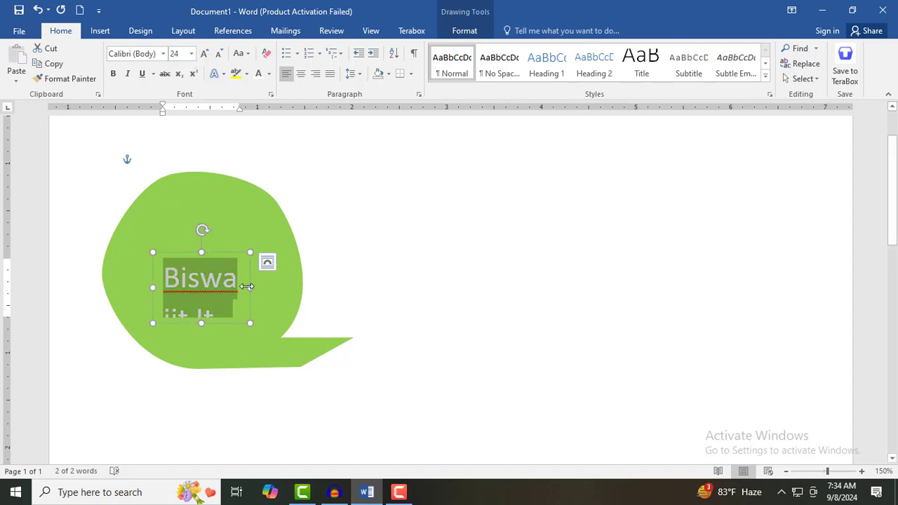
# Widen the text box on both sides to fit its text on one line and move it slightly up and left.
pyautogui.moveTo(247, 286); pyautogui.dragTo(296, 287)
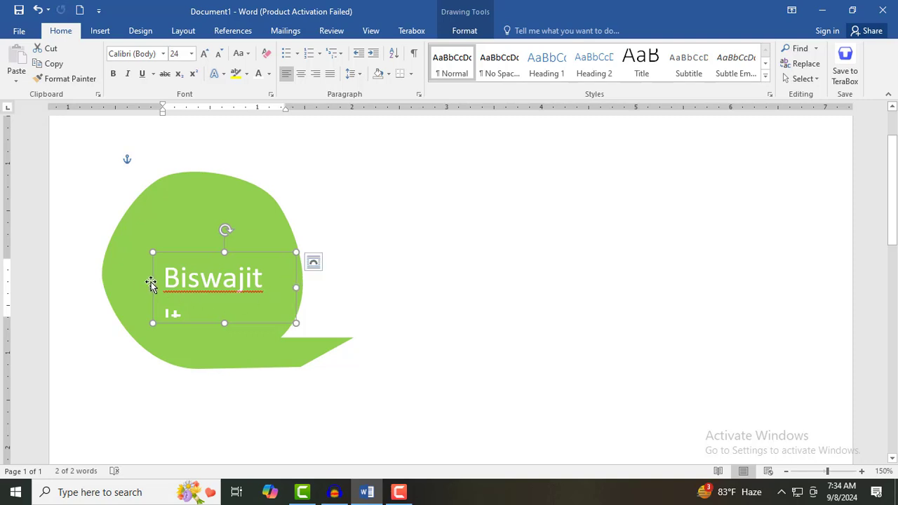
pyautogui.moveTo(152, 286); pyautogui.dragTo(128, 284)
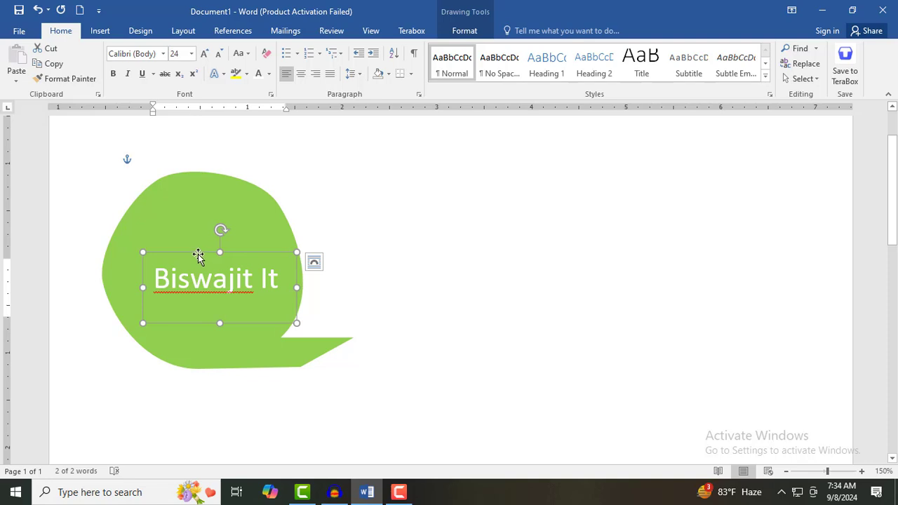
pyautogui.moveTo(198, 256); pyautogui.dragTo(188, 245)
pyautogui.click(271, 452)
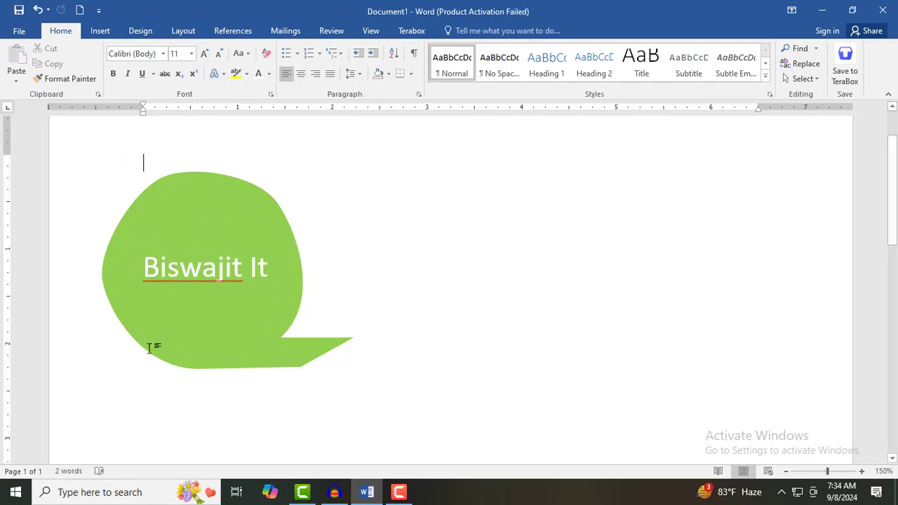
# Change the font color of the text inside the green shape to standard yellow.
pyautogui.moveTo(149, 268); pyautogui.dragTo(258, 268)
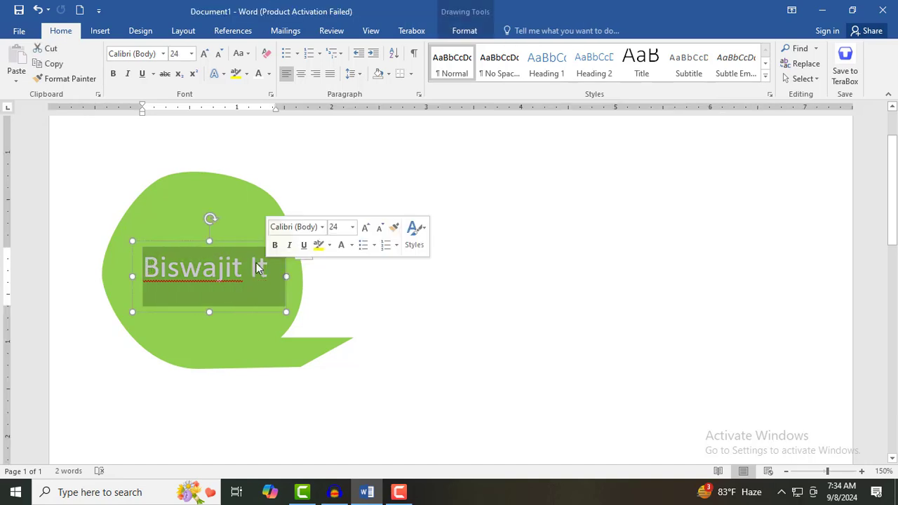
pyautogui.click(269, 74)
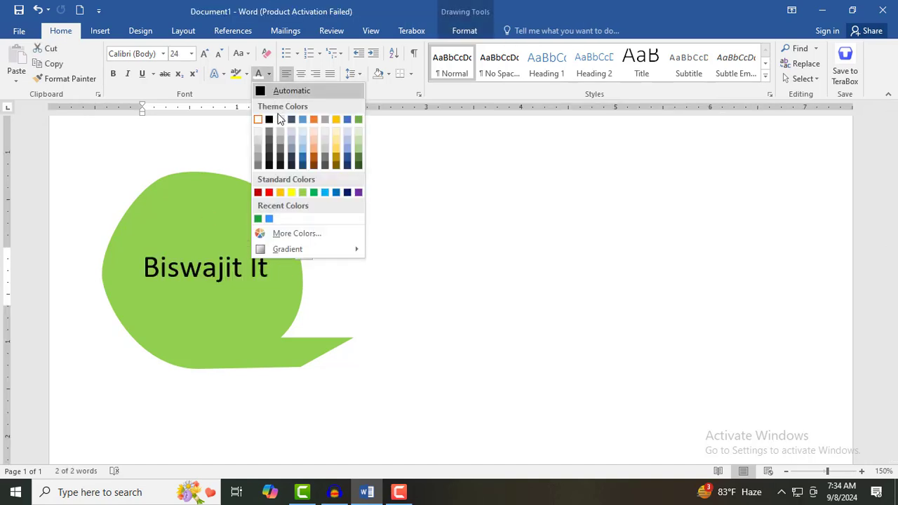
pyautogui.click(292, 193)
pyautogui.click(415, 248)
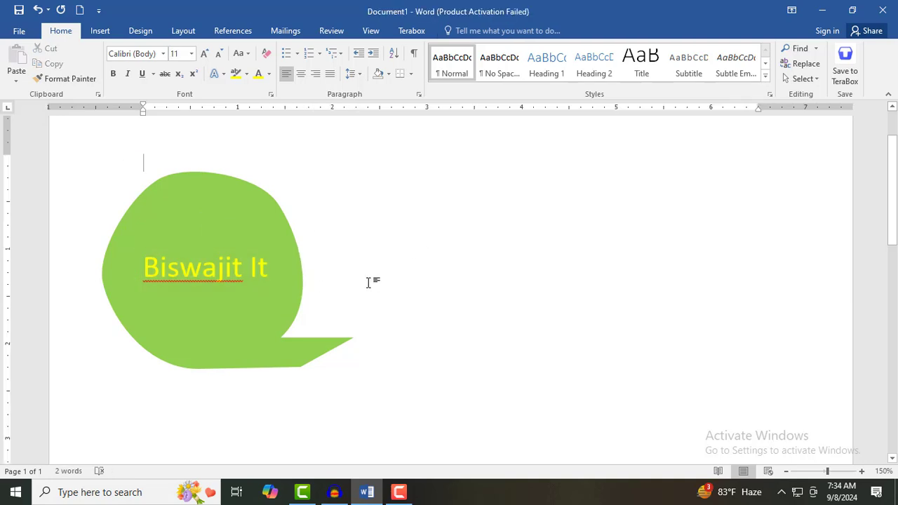
# Draw a left-right-up block arrow about 2.08" high and 2.96" wide and move it to partly overlap the green shape.
pyautogui.click(103, 32)
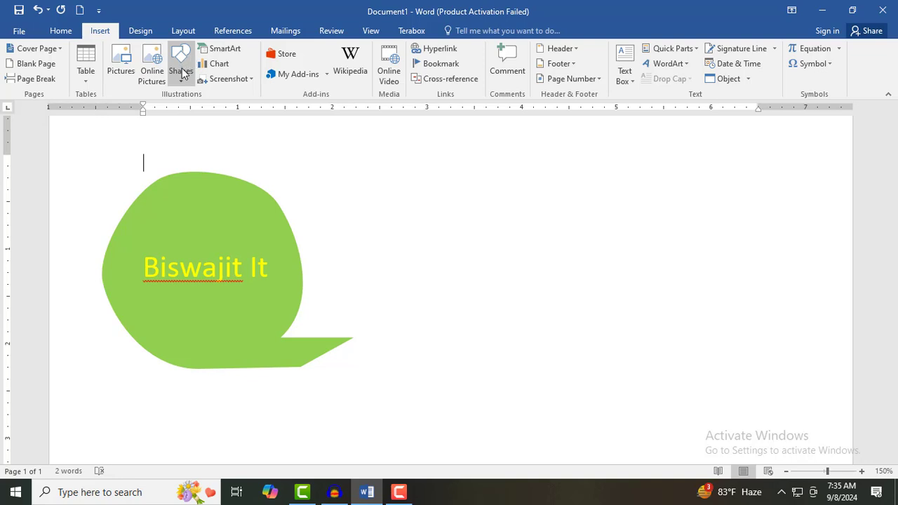
pyautogui.click(202, 210)
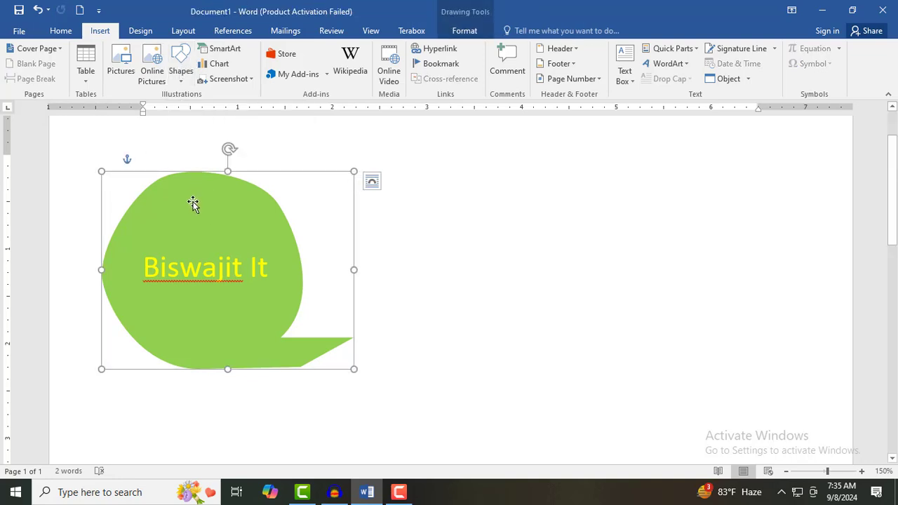
pyautogui.click(468, 30)
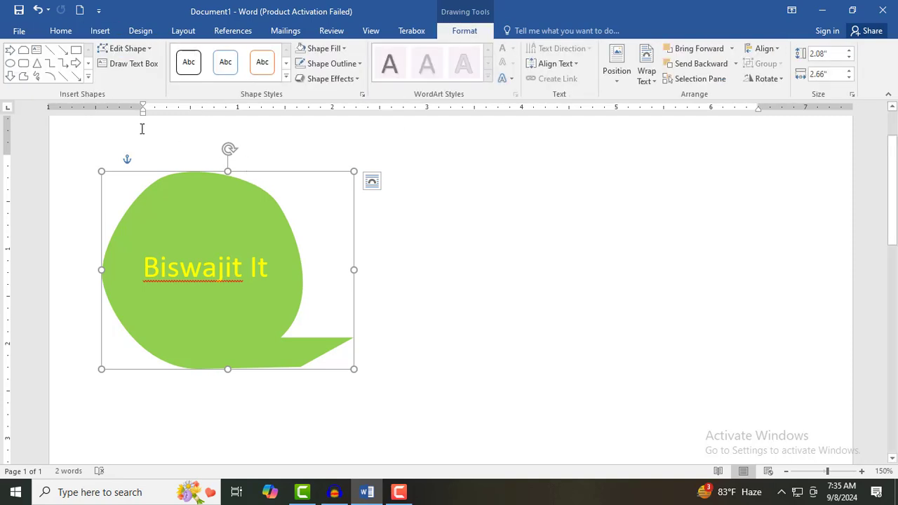
pyautogui.click(89, 77)
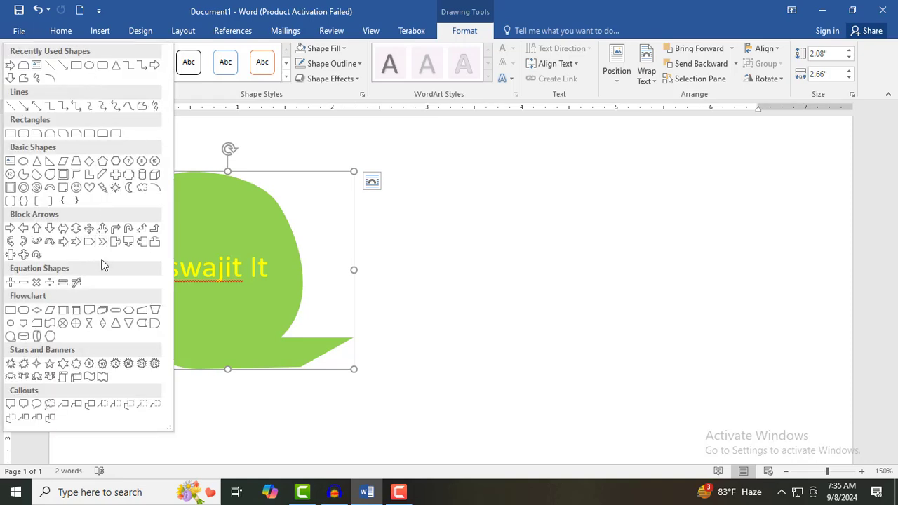
pyautogui.click(103, 229)
pyautogui.moveTo(307, 220)
pyautogui.mouseDown()
pyautogui.moveTo(459, 357)
pyautogui.moveTo(588, 418)
pyautogui.mouseUp()
pyautogui.moveTo(491, 375); pyautogui.dragTo(452, 323)
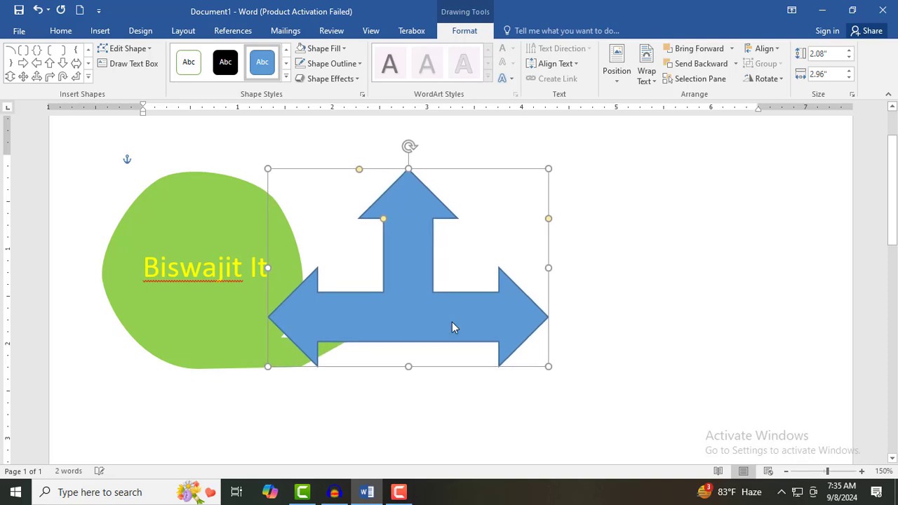
# Shift the three-headed arrow left and slightly down so it overlaps more of the green shape.
pyautogui.click(185, 267)
pyautogui.click(198, 270)
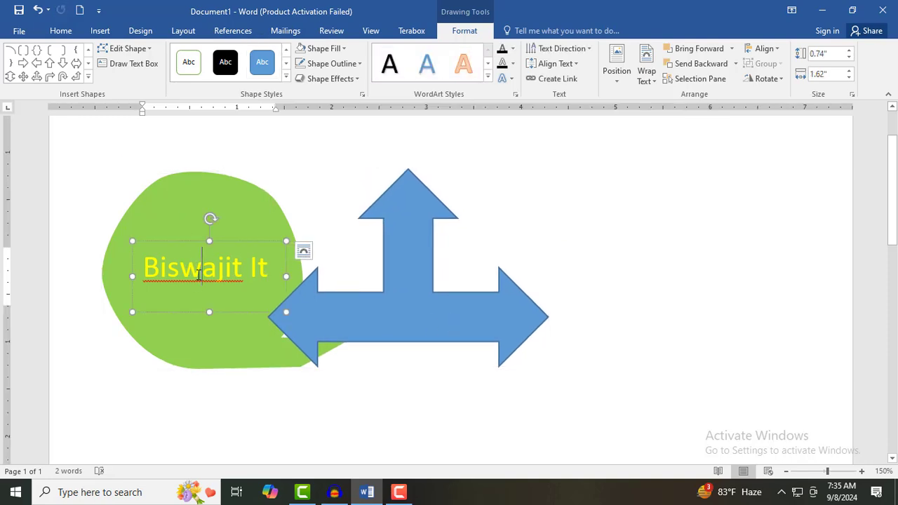
pyautogui.moveTo(401, 255); pyautogui.dragTo(359, 264)
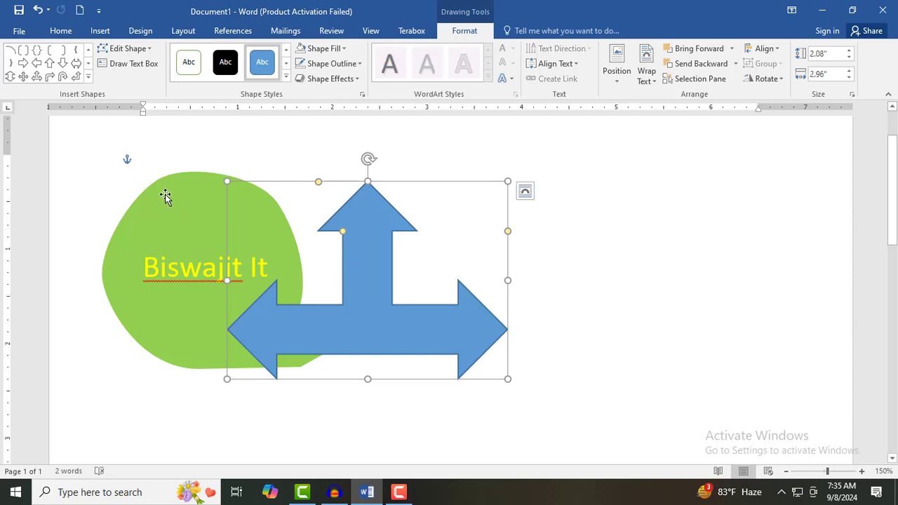
pyautogui.click(164, 195)
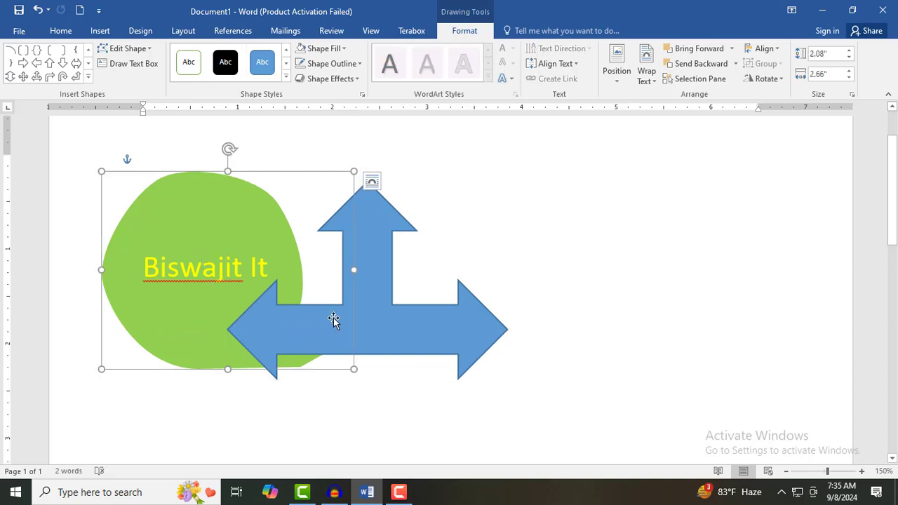
pyautogui.click(222, 281)
pyautogui.moveTo(352, 302)
pyautogui.mouseDown()
pyautogui.moveTo(315, 256)
pyautogui.moveTo(325, 252)
pyautogui.moveTo(352, 306)
pyautogui.mouseUp()
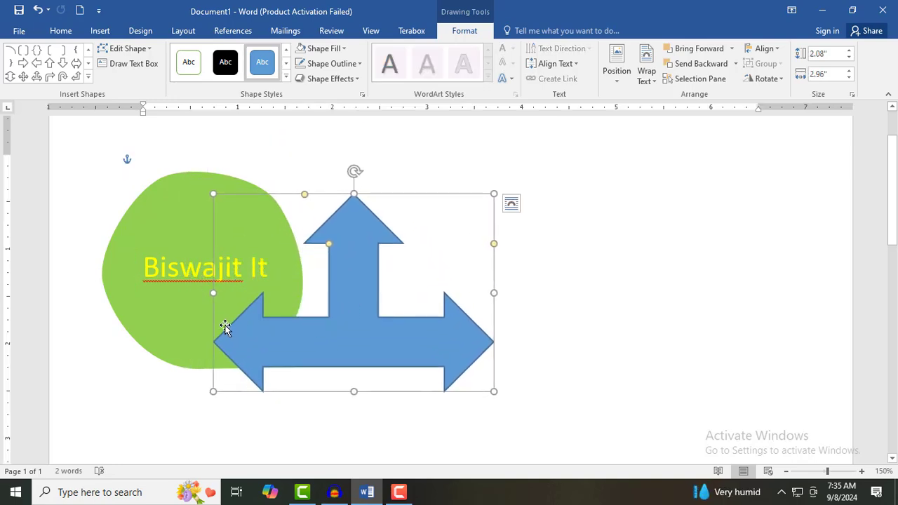
# Draw a striped right arrow about 1.21" high and 2.01" wide over the green shape, and nudge the three-headed arrow beside it.
pyautogui.click(88, 76)
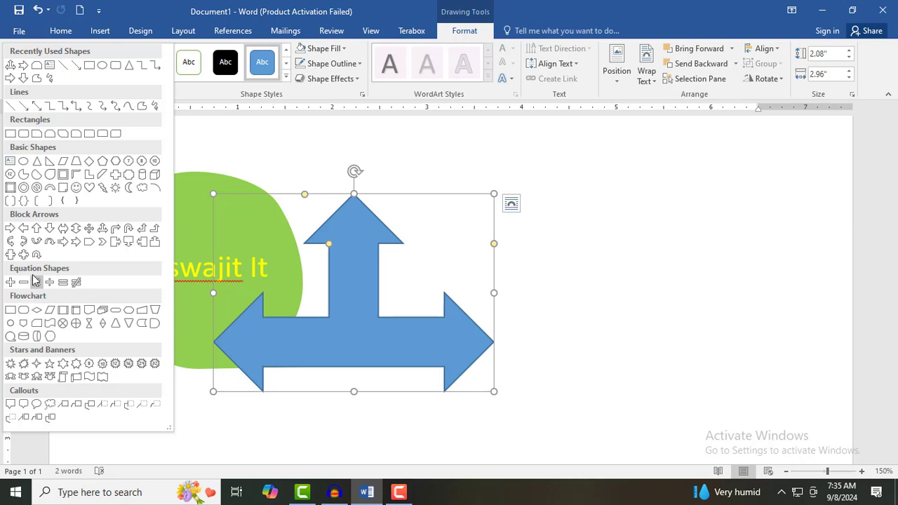
pyautogui.click(64, 244)
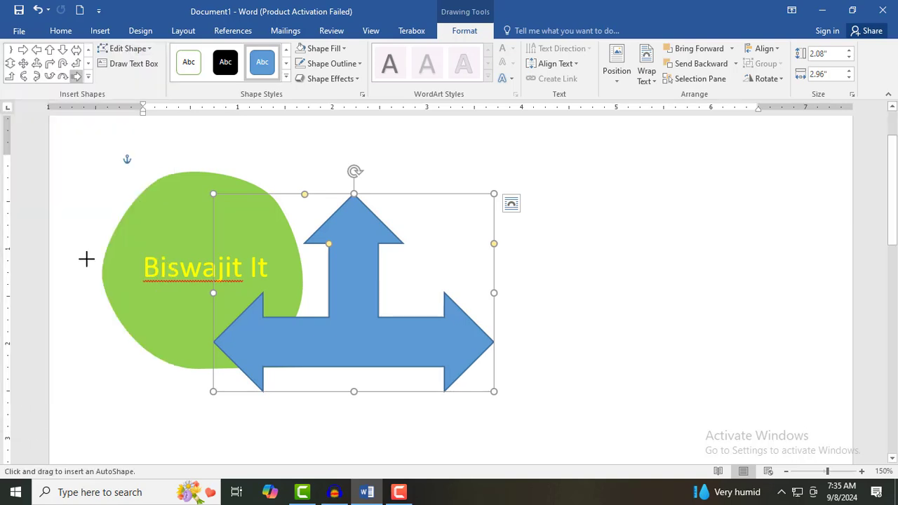
pyautogui.moveTo(94, 230); pyautogui.dragTo(286, 345)
pyautogui.moveTo(189, 301); pyautogui.dragTo(178, 281)
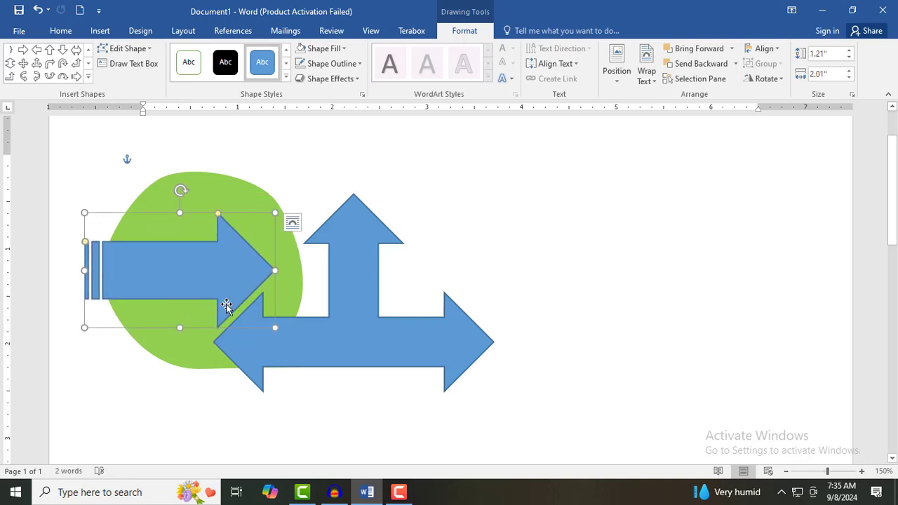
pyautogui.moveTo(363, 277); pyautogui.dragTo(368, 266)
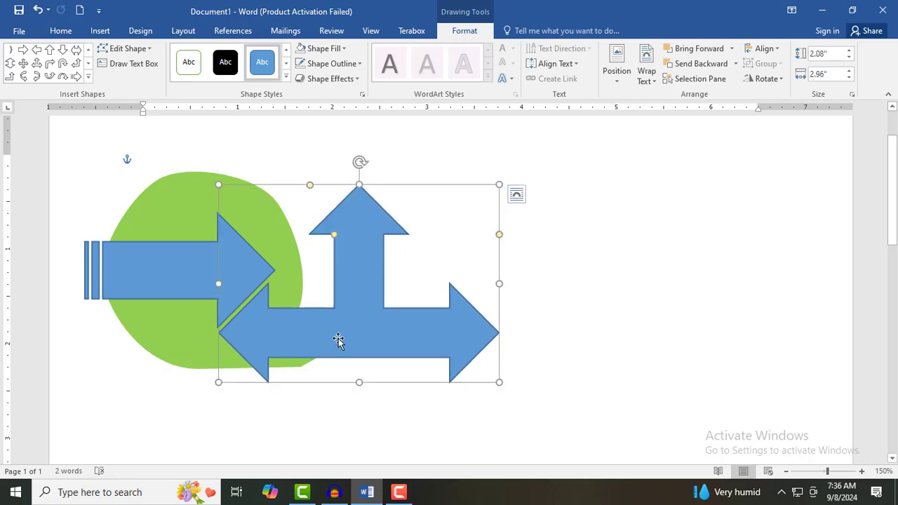
pyautogui.moveTo(361, 324)
pyautogui.mouseDown()
pyautogui.moveTo(349, 301)
pyautogui.moveTo(365, 334)
pyautogui.mouseUp()
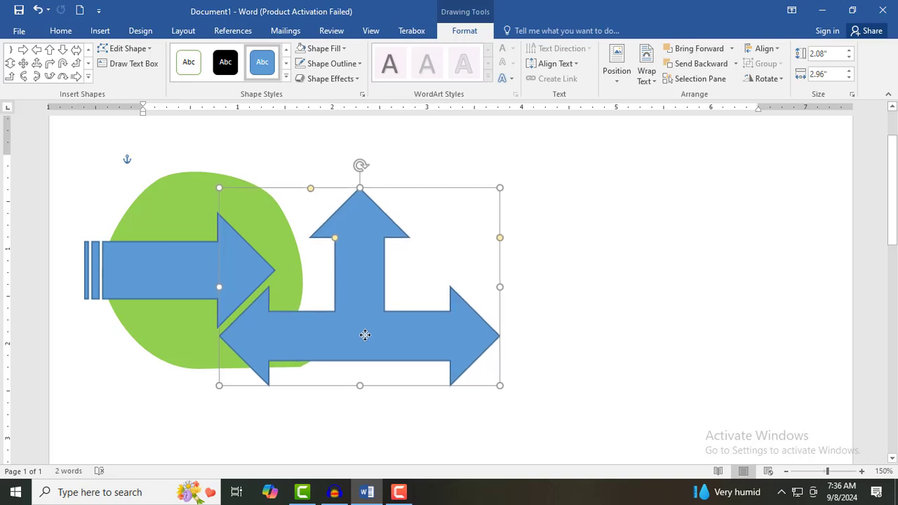
# Bring the green shape to the front, above both blue arrows.
pyautogui.click(186, 232)
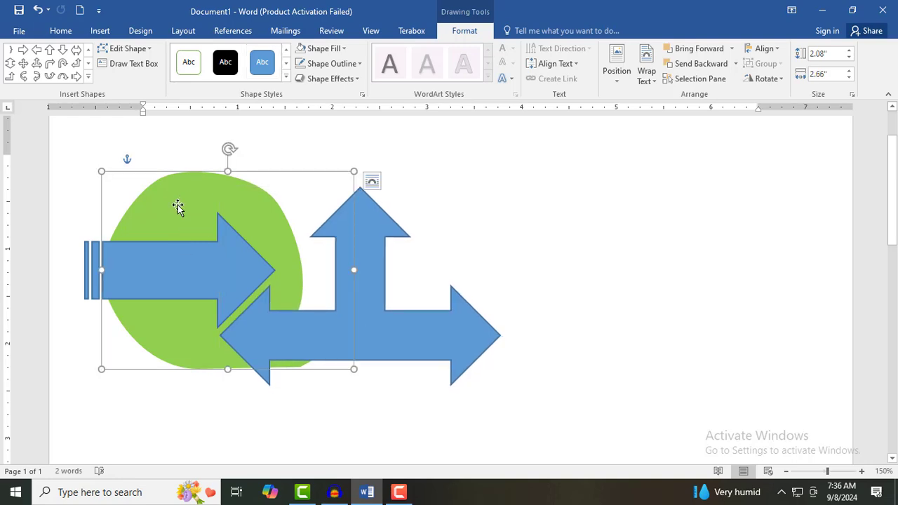
pyautogui.click(732, 49)
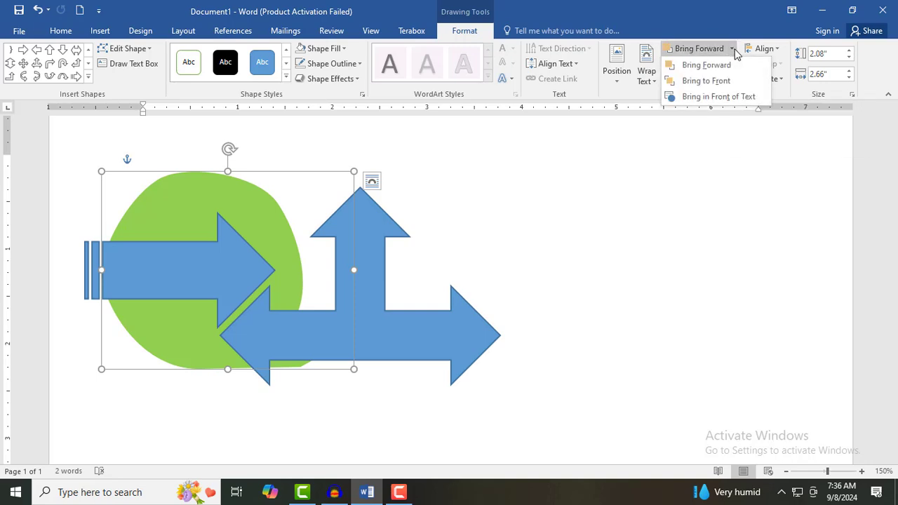
pyautogui.click(706, 82)
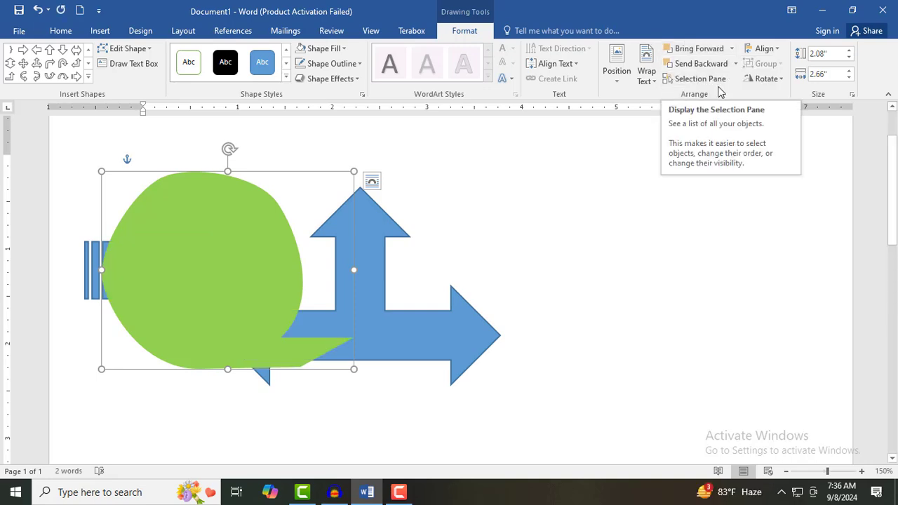
pyautogui.click(732, 48)
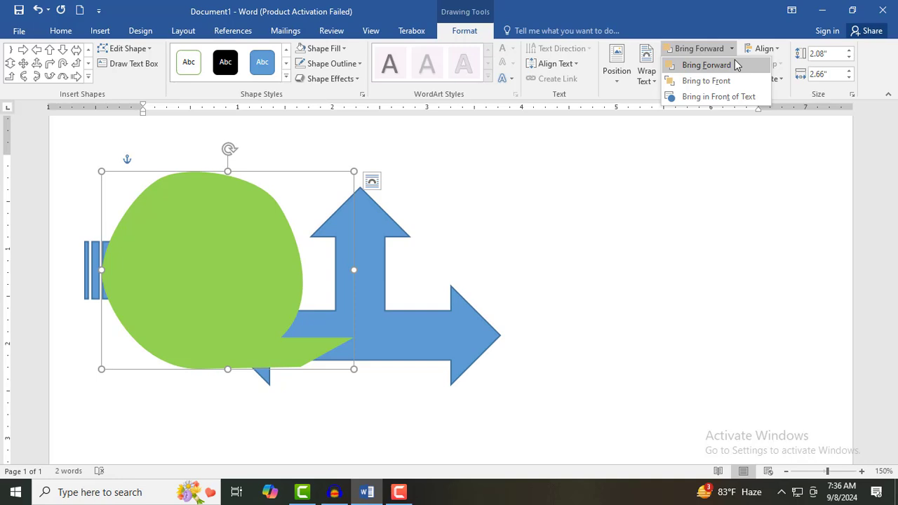
pyautogui.click(737, 65)
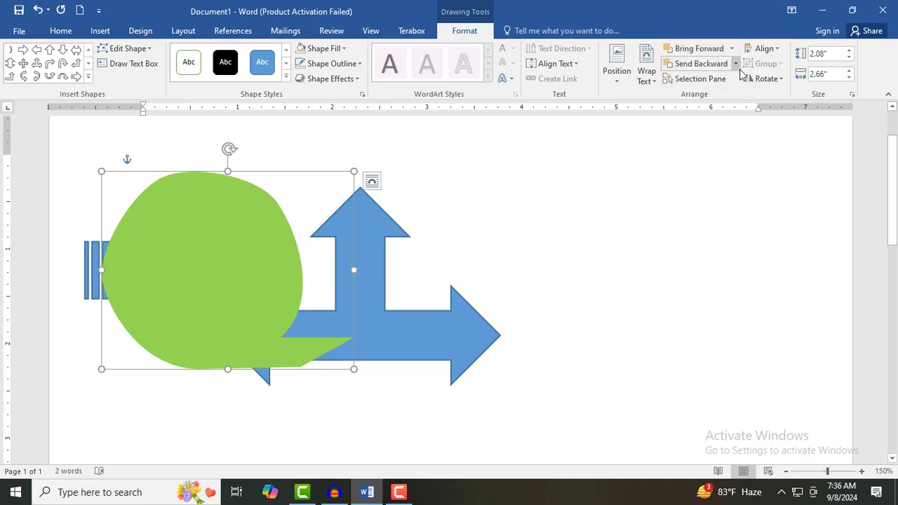
# Send the green shape to the back, behind both blue arrows.
pyautogui.click(737, 64)
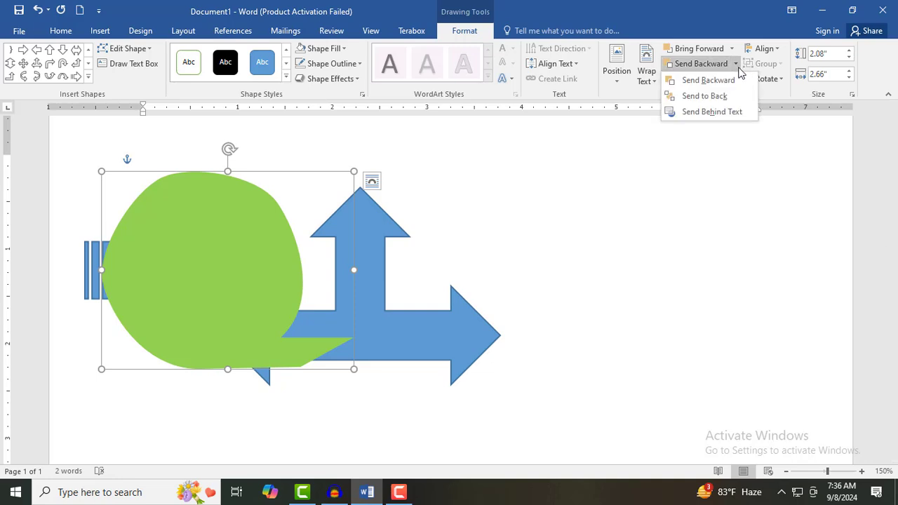
pyautogui.click(722, 97)
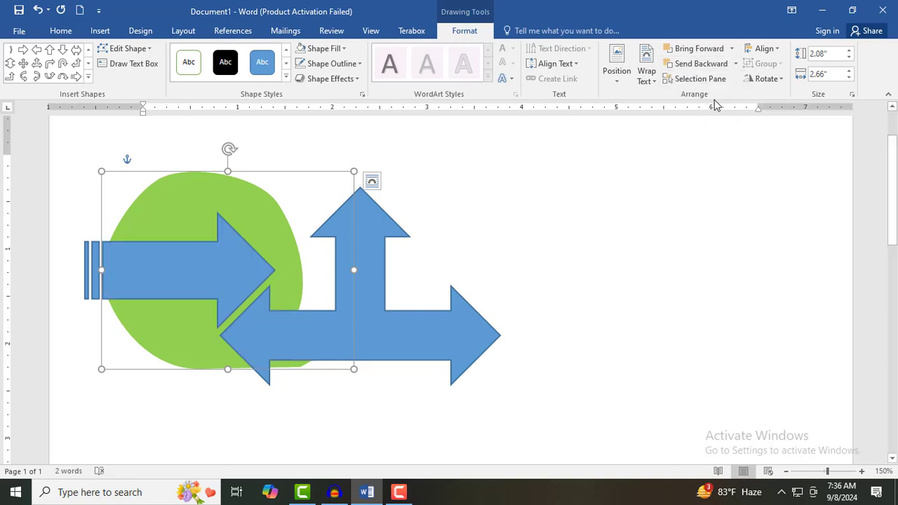
pyautogui.click(736, 64)
pyautogui.click(176, 286)
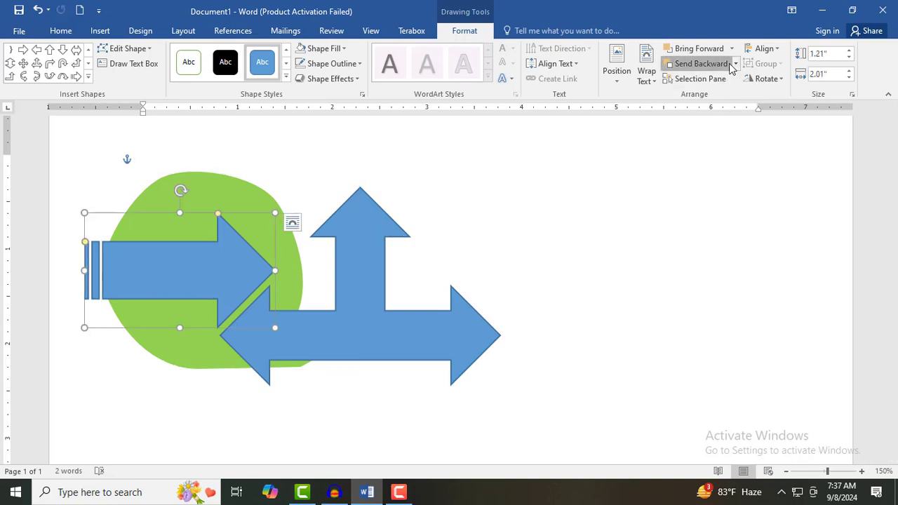
pyautogui.click(735, 63)
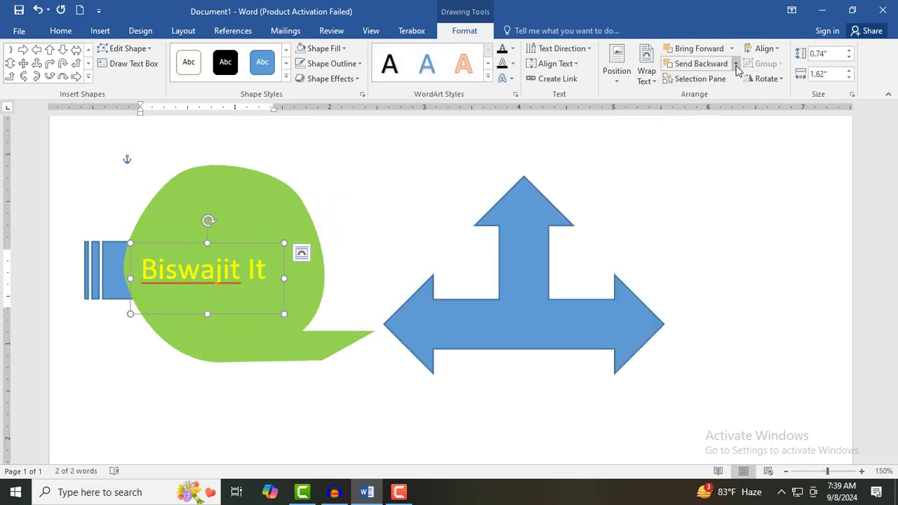
# Send the text box on the green shape behind text, and bring it back in front of text.
pyautogui.click(735, 64)
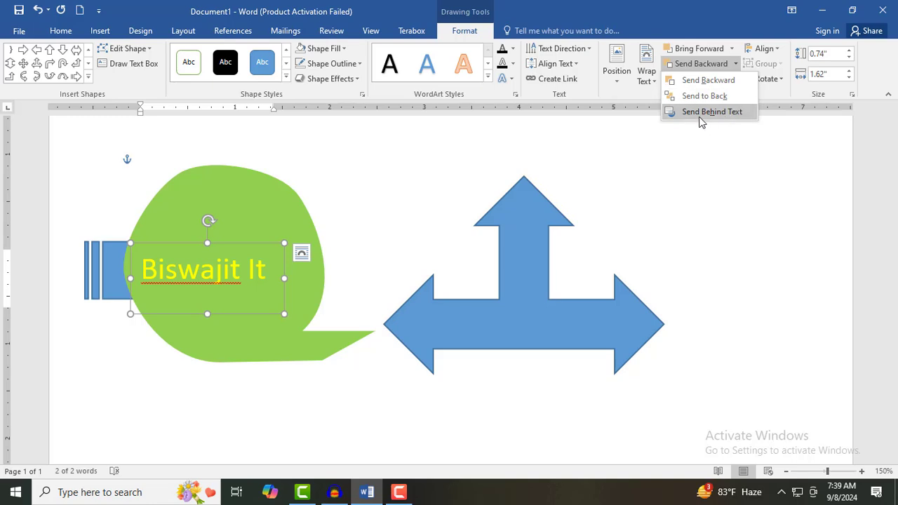
pyautogui.click(719, 113)
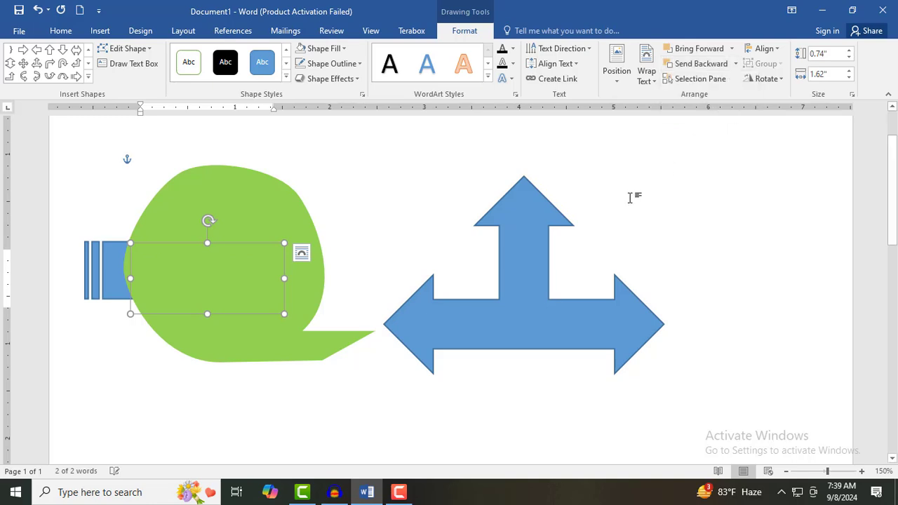
pyautogui.click(731, 48)
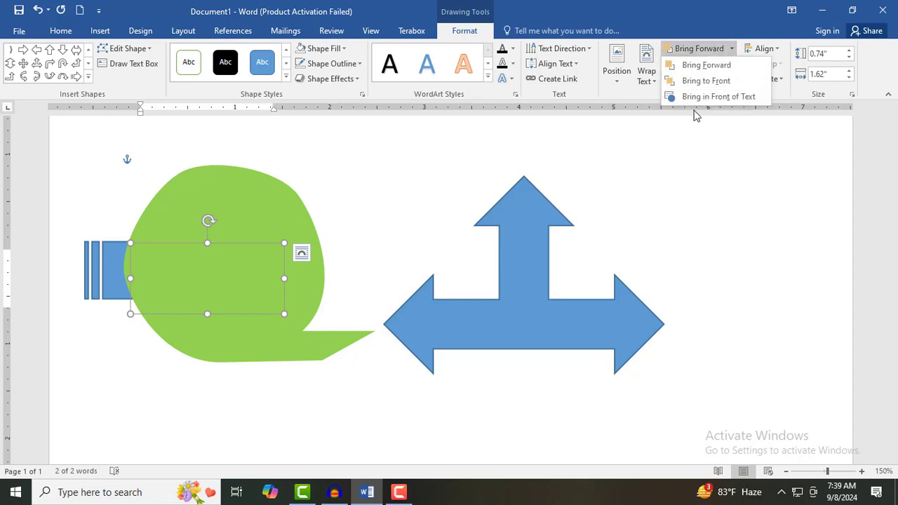
pyautogui.click(733, 98)
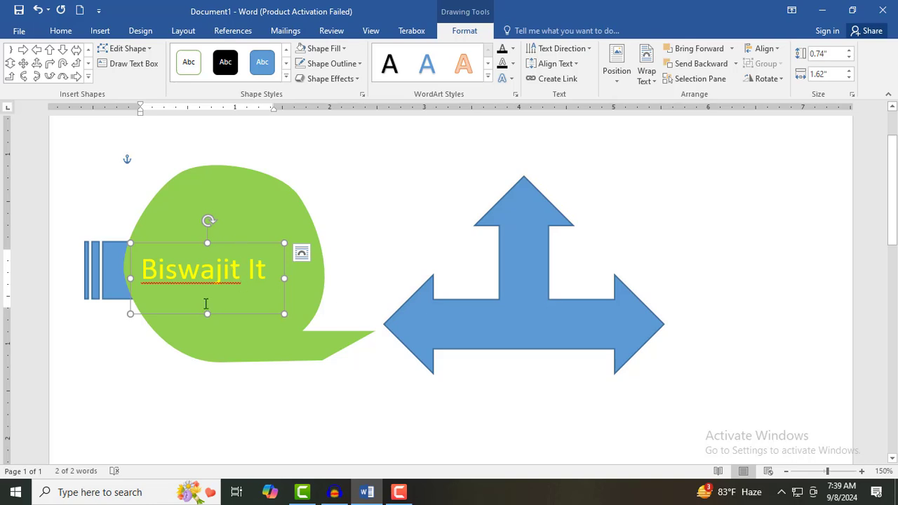
# Apply the blue-filled WordArt style with a white outline and shadow to the text on the green shape.
pyautogui.click(488, 77)
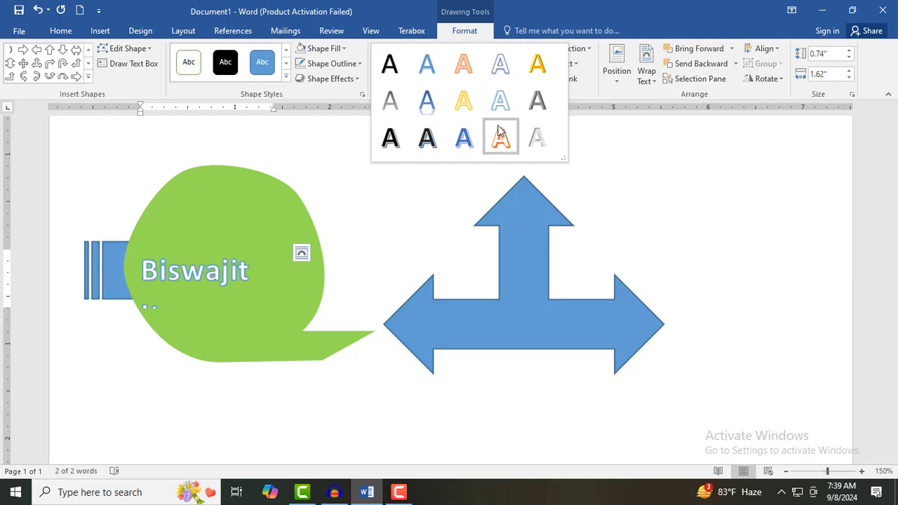
pyautogui.click(463, 140)
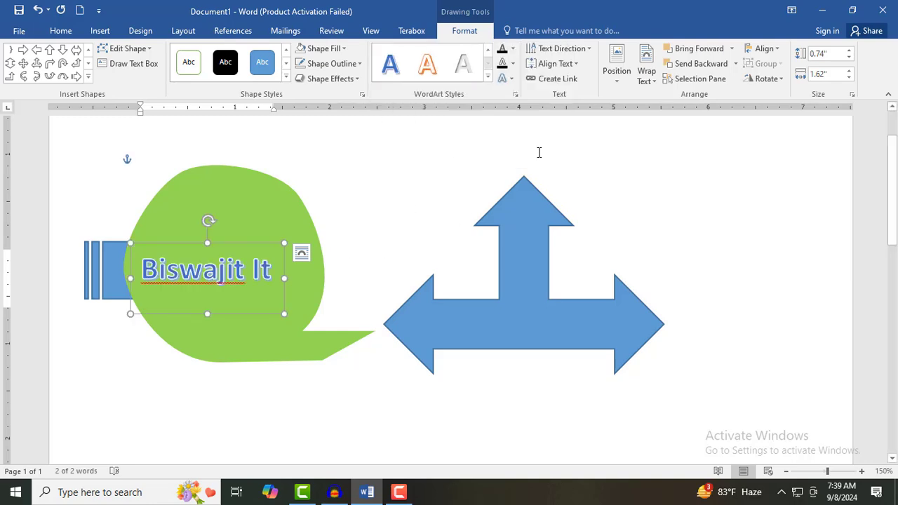
pyautogui.click(513, 49)
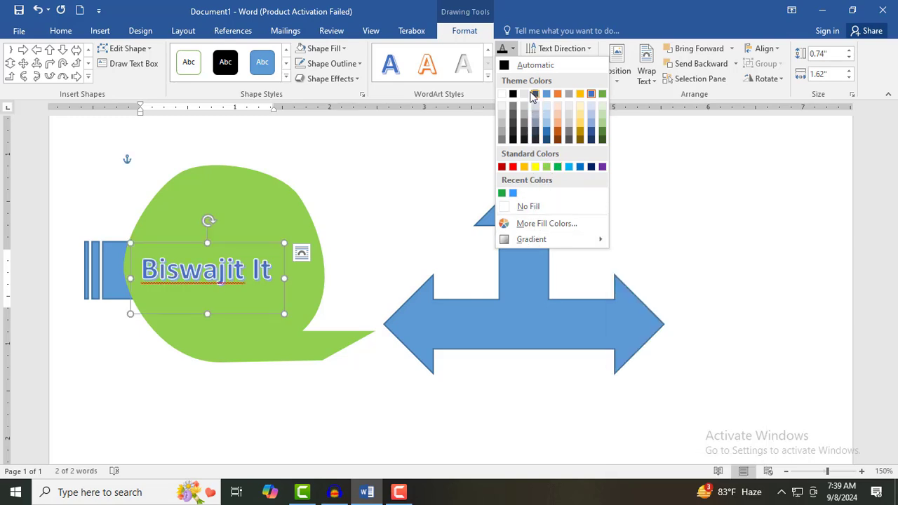
pyautogui.click(513, 49)
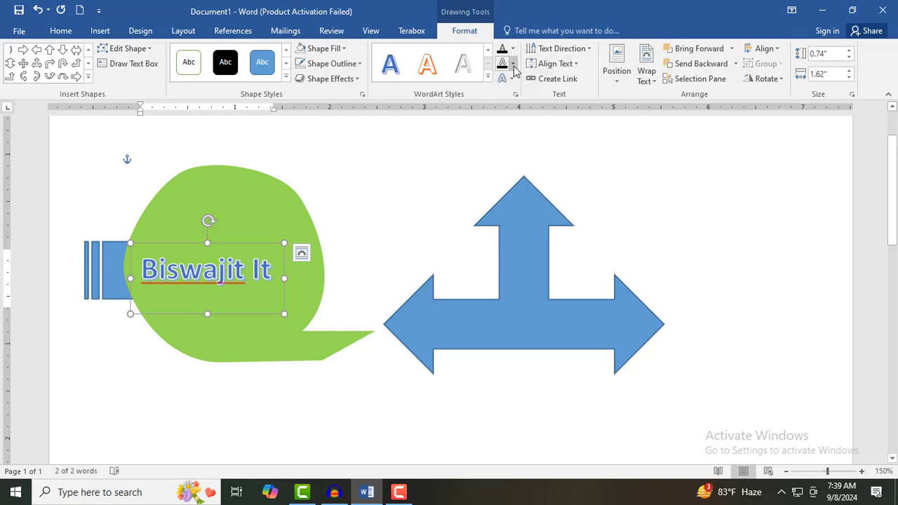
pyautogui.click(514, 65)
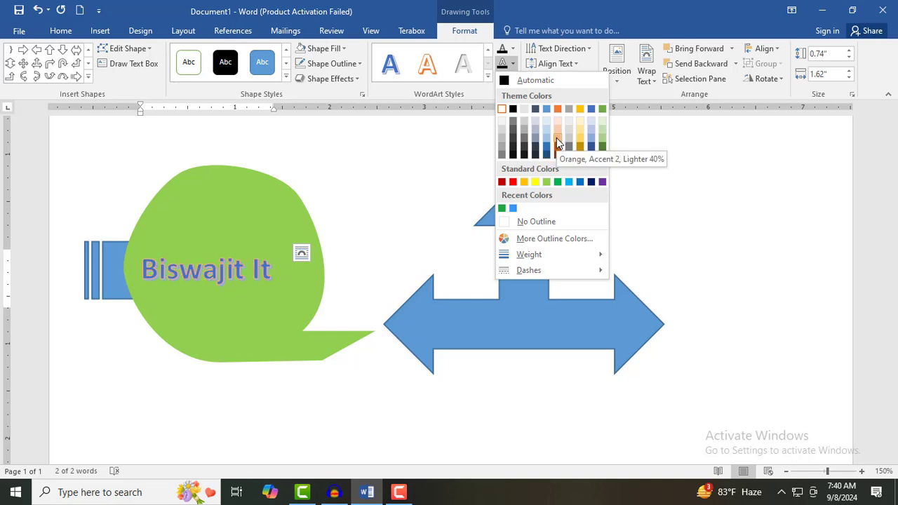
pyautogui.click(515, 65)
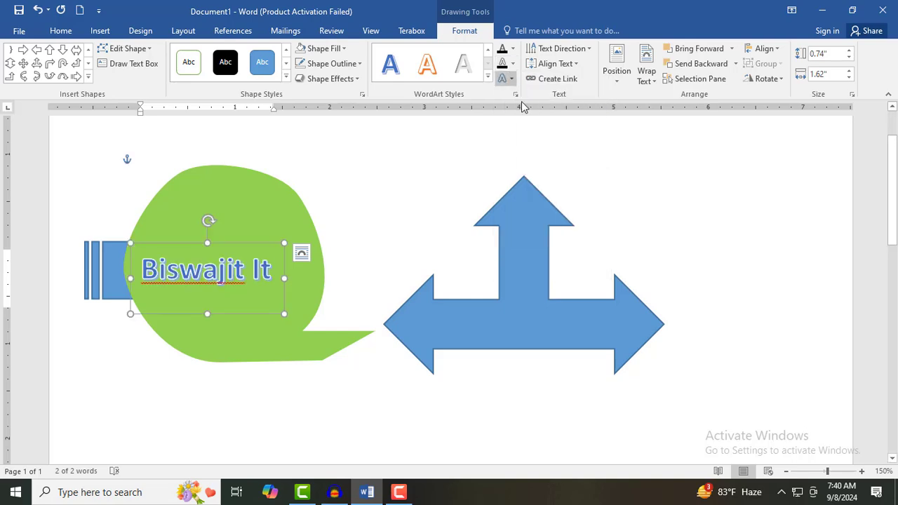
# Apply the first Warp transform text effect to the WordArt text on the green shape.
pyautogui.click(515, 79)
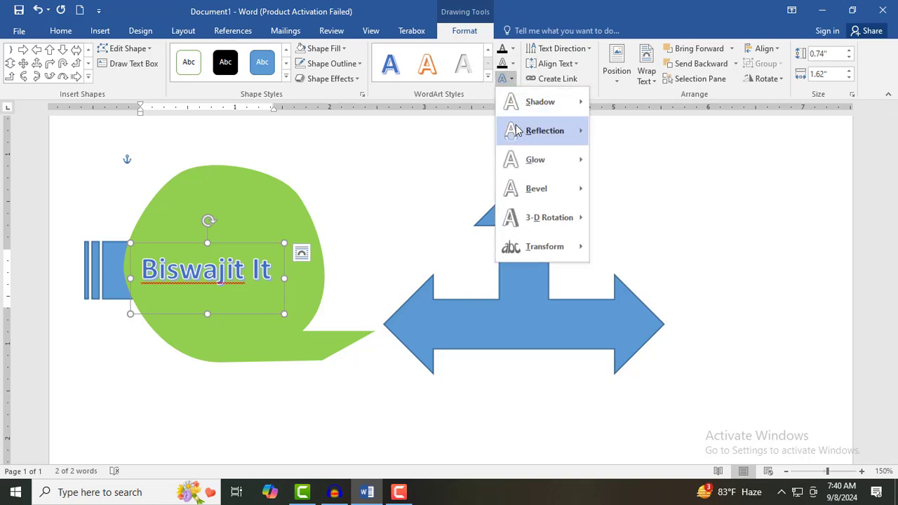
pyautogui.moveTo(531, 105)
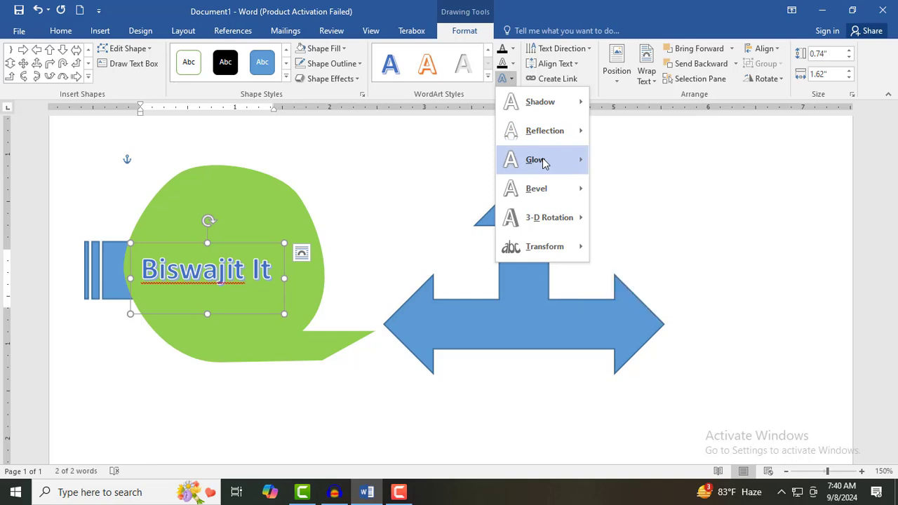
pyautogui.moveTo(542, 224)
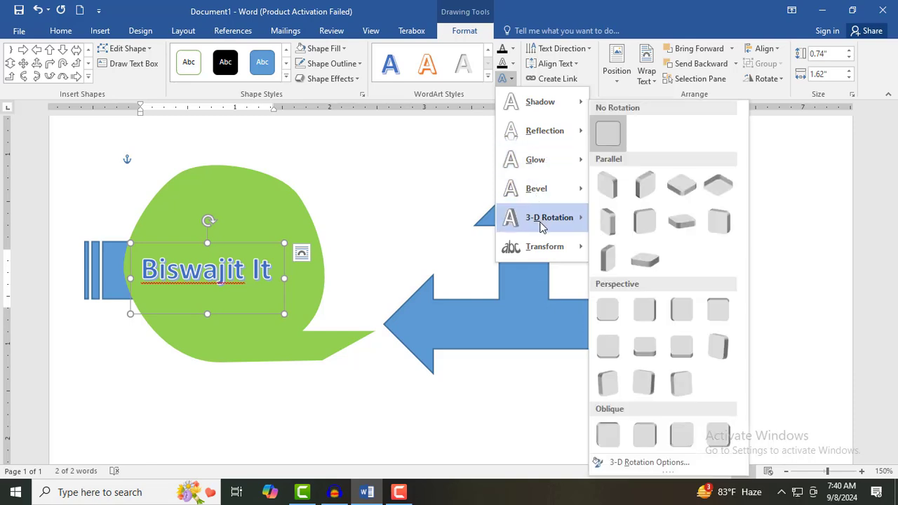
pyautogui.moveTo(572, 247)
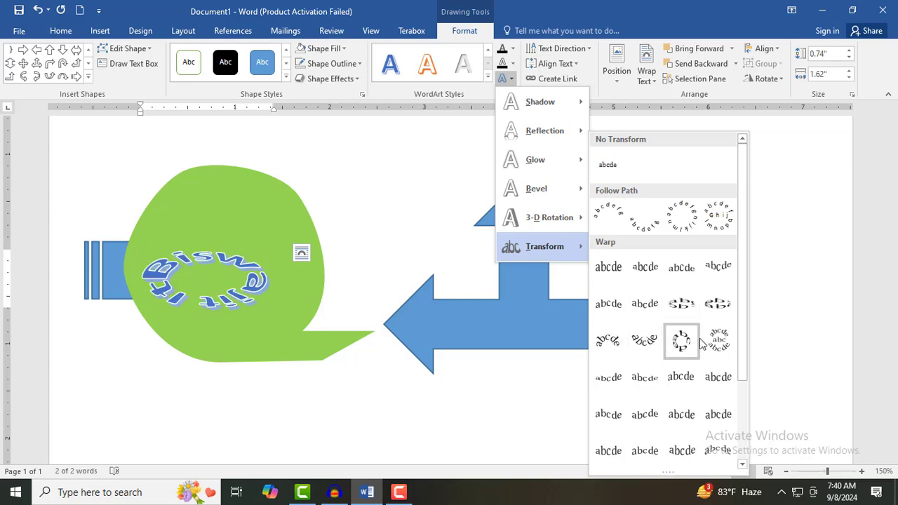
pyautogui.scroll(-3, 660, 405)
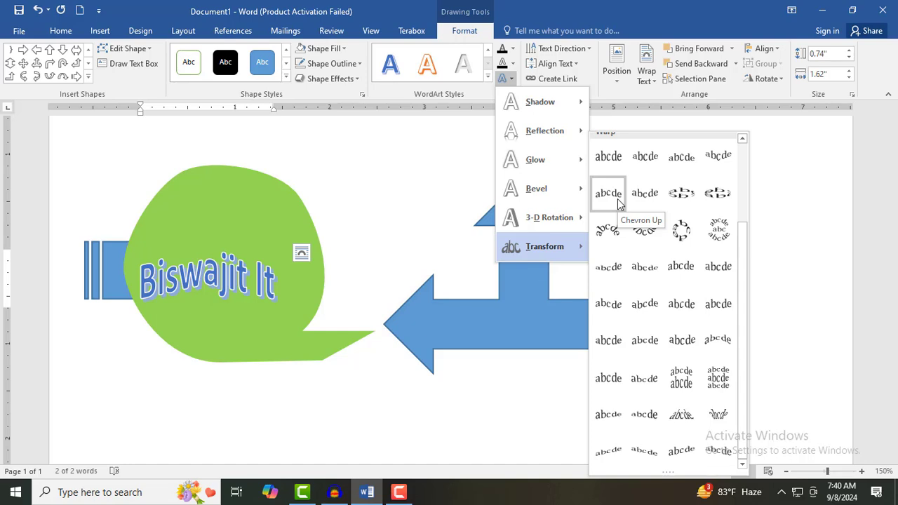
pyautogui.scroll(3, 619, 202)
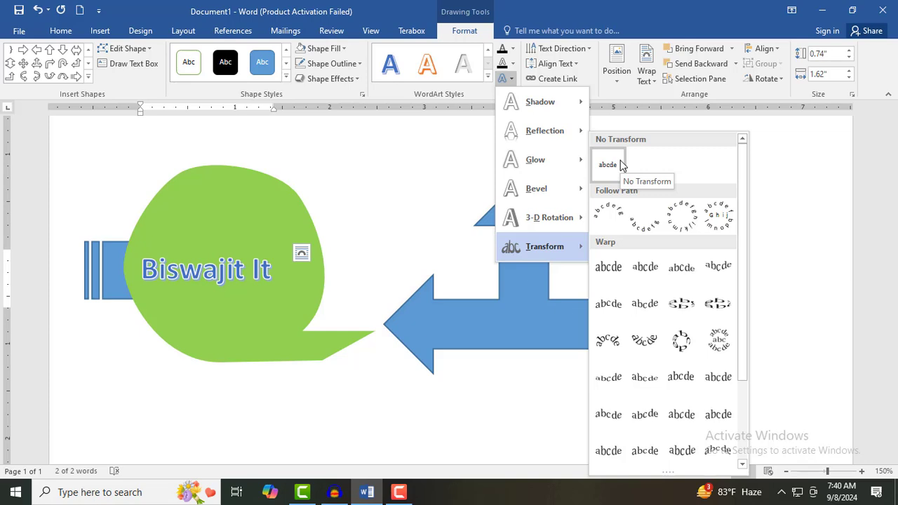
pyautogui.scroll(-3, 621, 164)
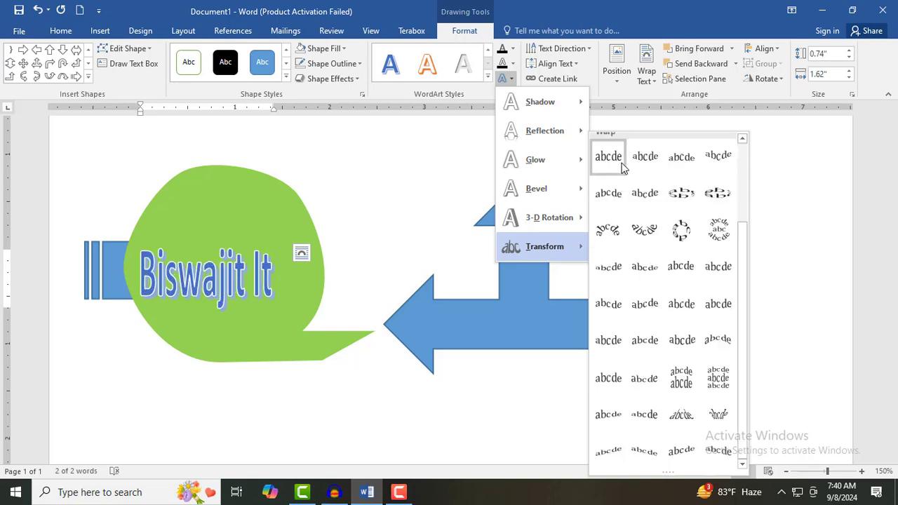
pyautogui.click(621, 164)
pyautogui.click(273, 220)
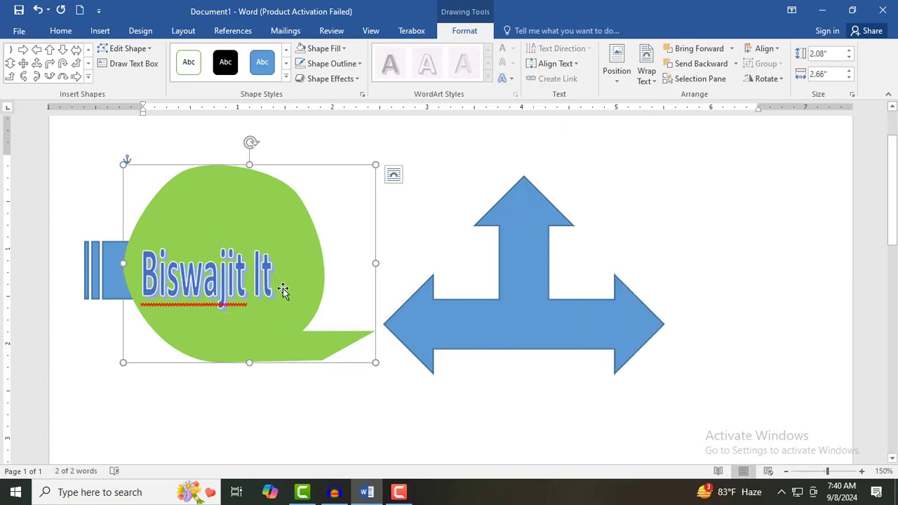
# Delete the text box lying on the green shape.
pyautogui.click(252, 281)
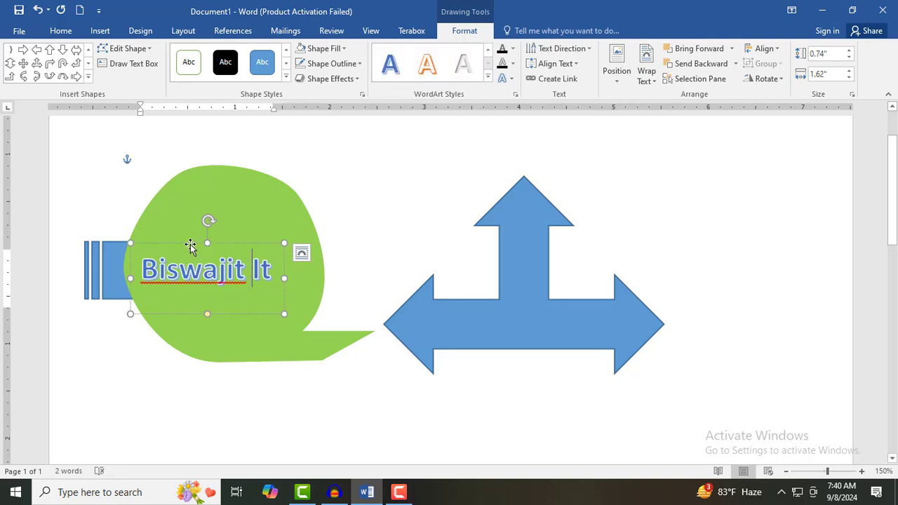
pyautogui.click(190, 243)
pyautogui.press('Delete')
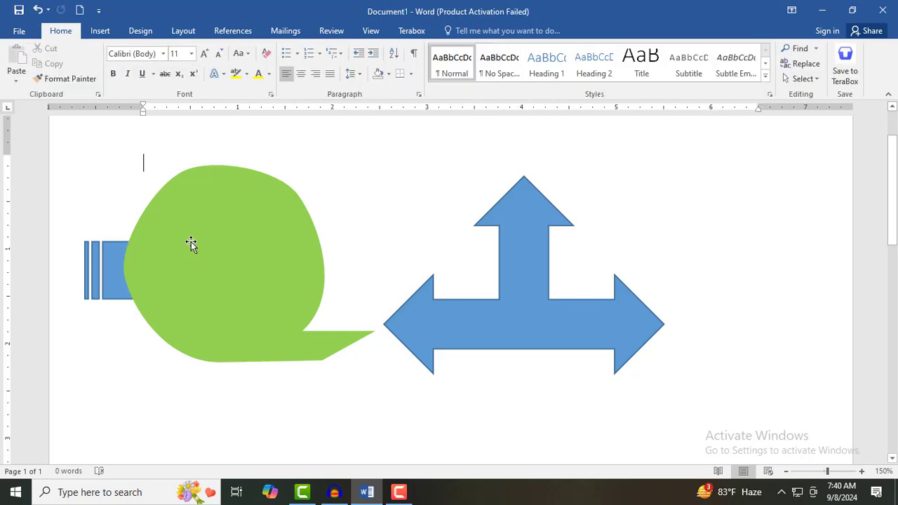
# Increase the green shape's height to 2.5" and reduce it to 2.1" in small increments.
pyautogui.click(217, 259)
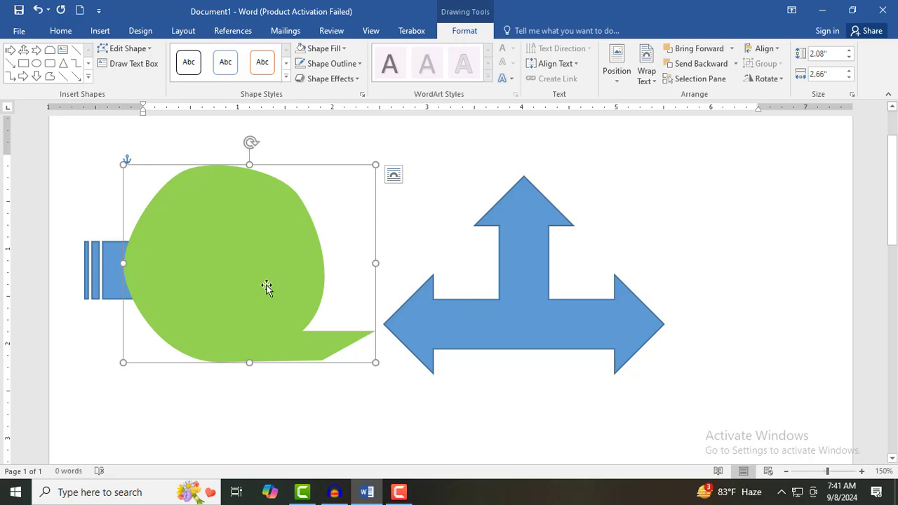
pyautogui.click(851, 50)
pyautogui.click(851, 51)
pyautogui.click(851, 51)
pyautogui.click(851, 50)
pyautogui.click(851, 50)
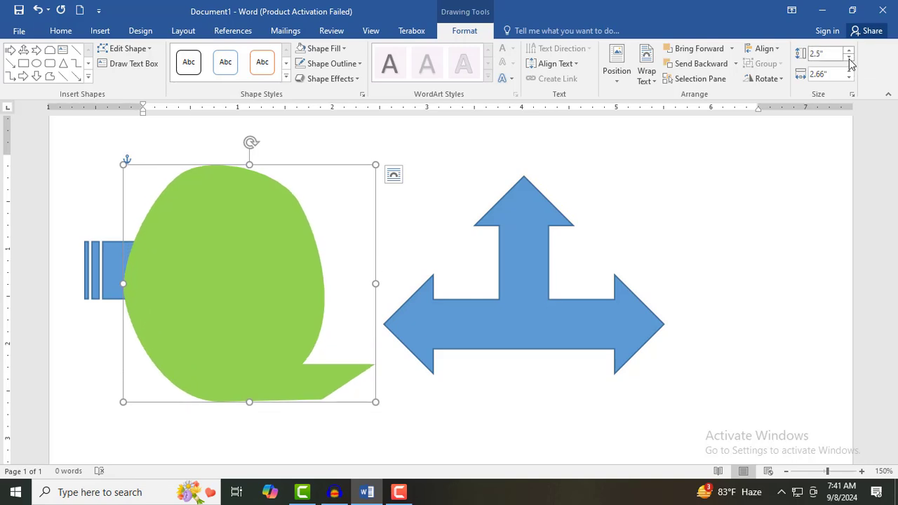
pyautogui.click(849, 61)
pyautogui.click(850, 60)
pyautogui.click(850, 60)
pyautogui.click(849, 61)
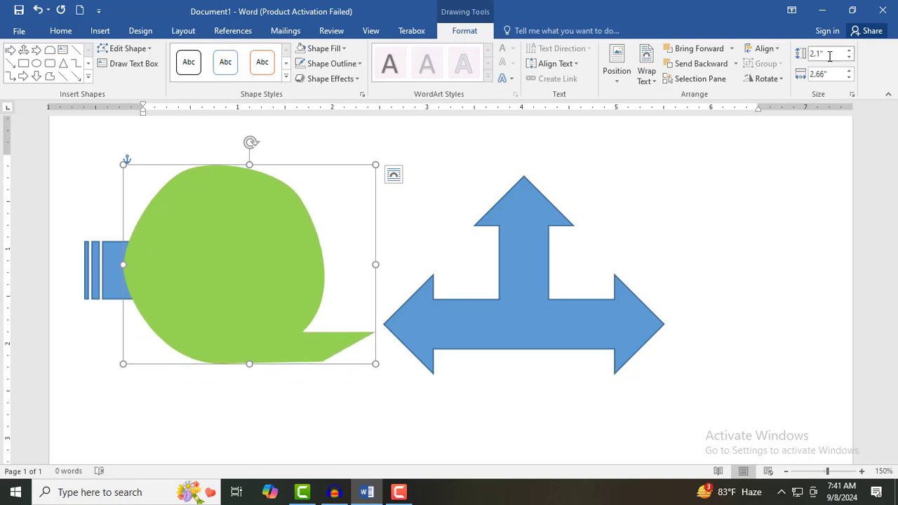
# Set the green shape's height to 1" and its width to 1.5".
pyautogui.click(815, 56)
pyautogui.write('1')
pyautogui.press('Return')
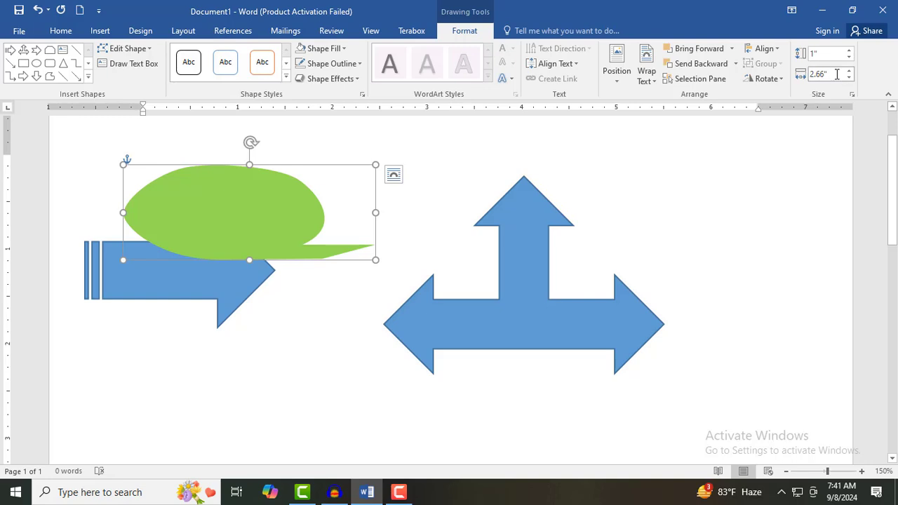
pyautogui.click(836, 74)
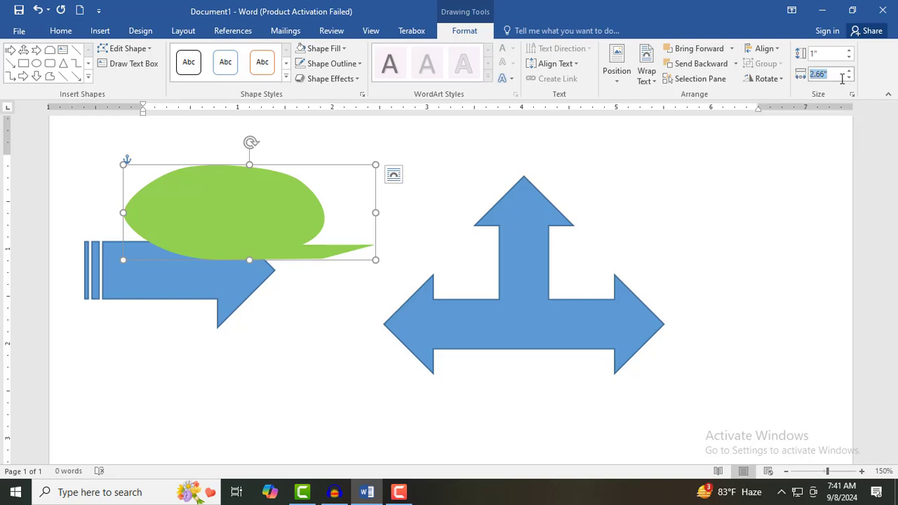
pyautogui.write('1.5')
pyautogui.press('Return')
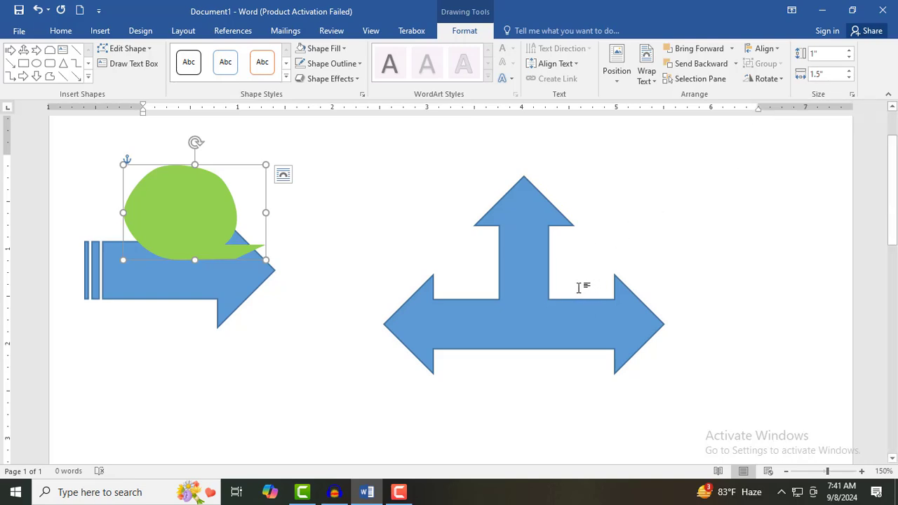
# Delete the three-way arrow, the striped arrow and the green shape from the page.
pyautogui.click(475, 274)
pyautogui.press('Delete')
pyautogui.click(217, 291)
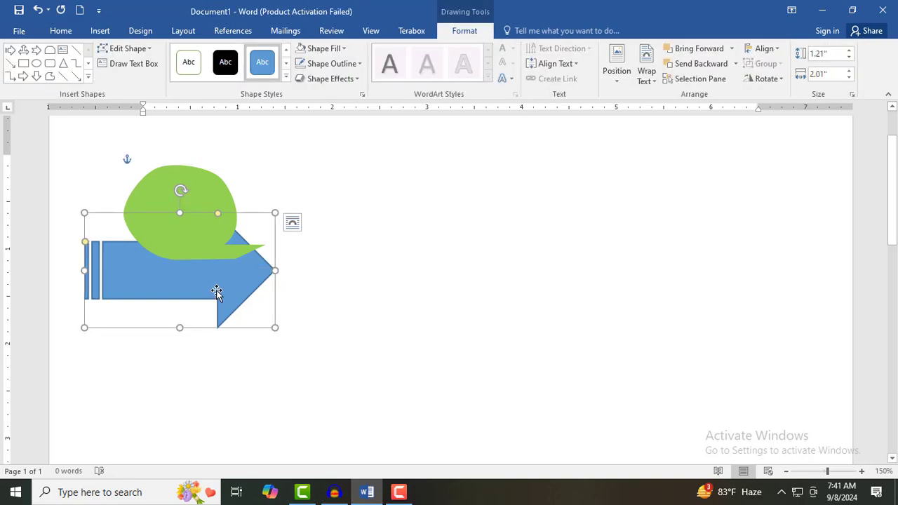
pyautogui.press('Delete')
pyautogui.click(200, 243)
pyautogui.press('Delete')
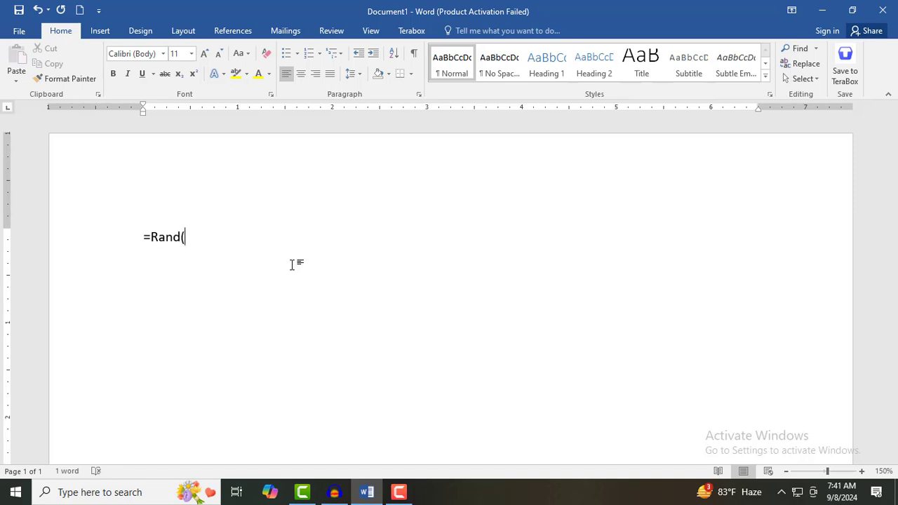
# Fill the empty document with sample paragraphs using =Rand(10,5) and return to the first page.
pyautogui.write('10,5)')
pyautogui.press('Return')
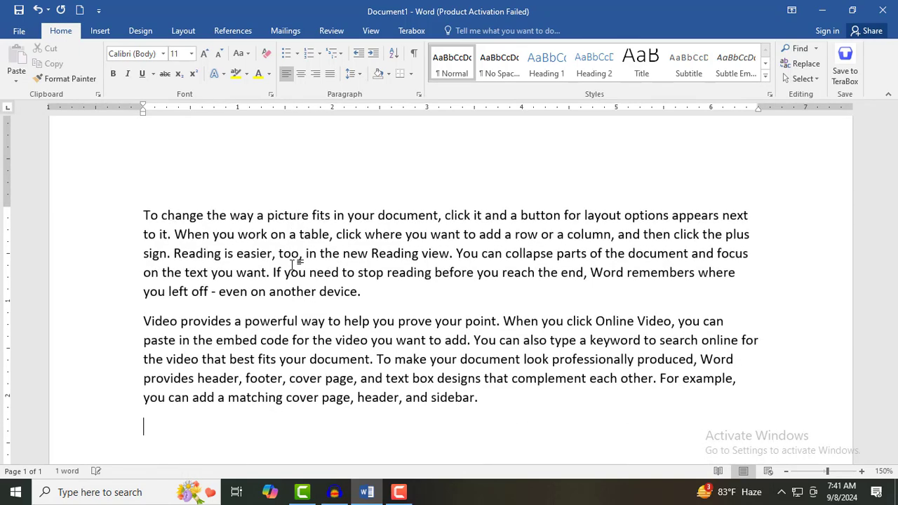
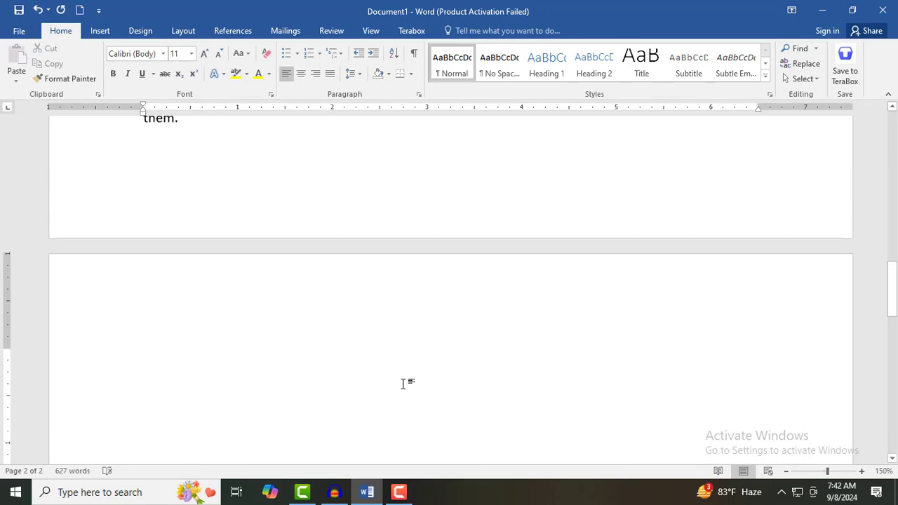
pyautogui.scroll(10, 402, 266)
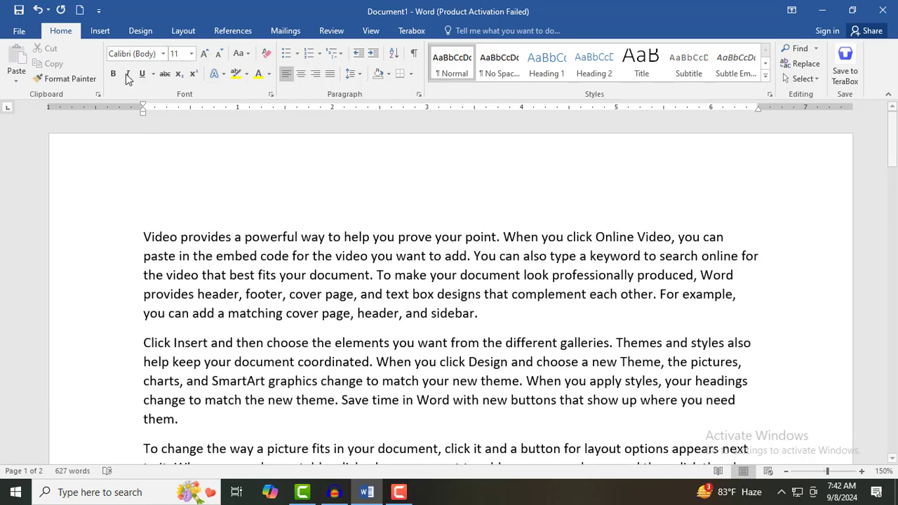
# Draw a rectangle about 1.19" high and 1.16" wide over the start of the first paragraph.
pyautogui.click(103, 29)
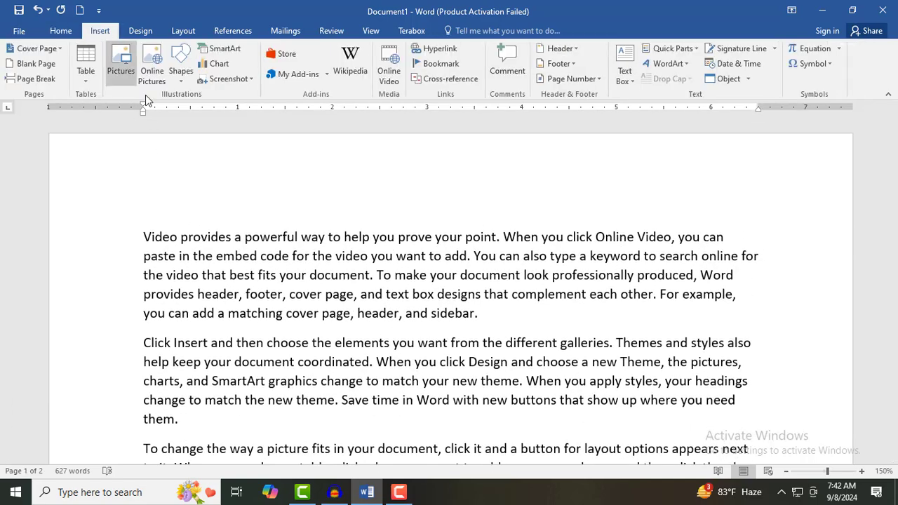
pyautogui.click(184, 76)
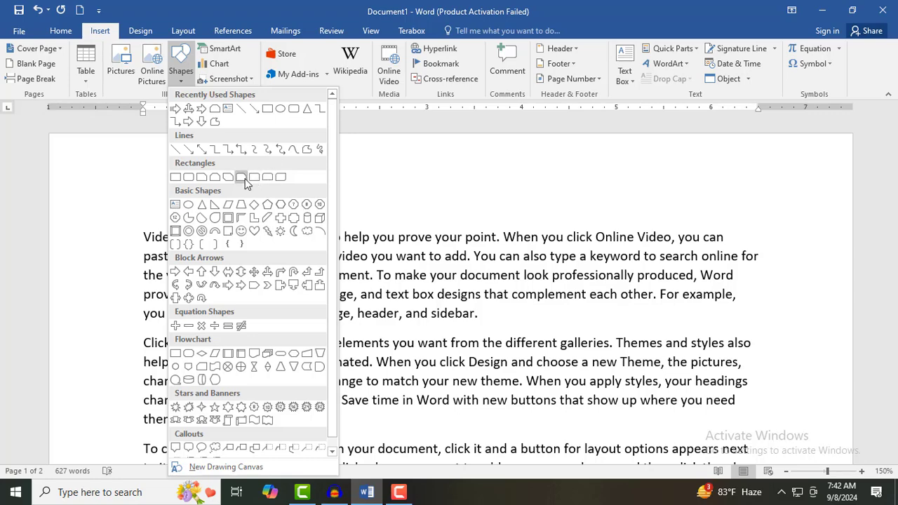
pyautogui.click(268, 109)
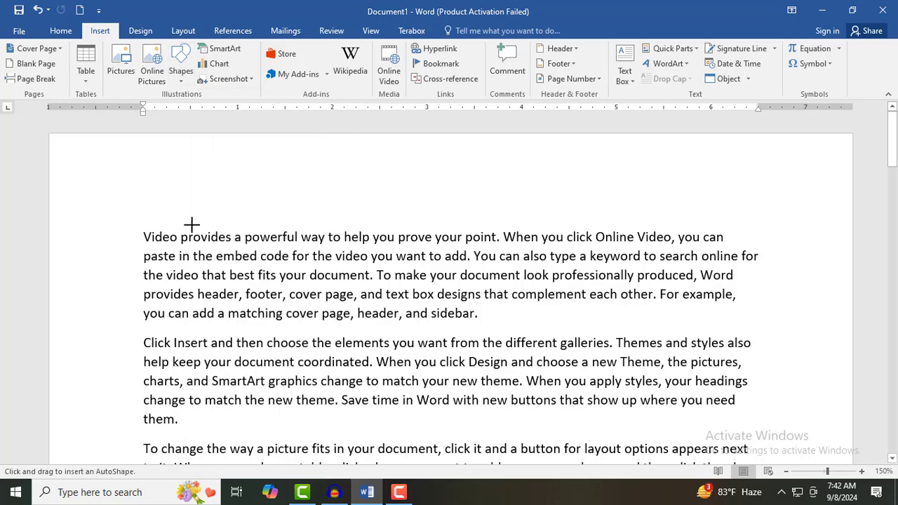
pyautogui.moveTo(138, 203)
pyautogui.mouseDown()
pyautogui.moveTo(223, 271)
pyautogui.moveTo(249, 317)
pyautogui.mouseUp()
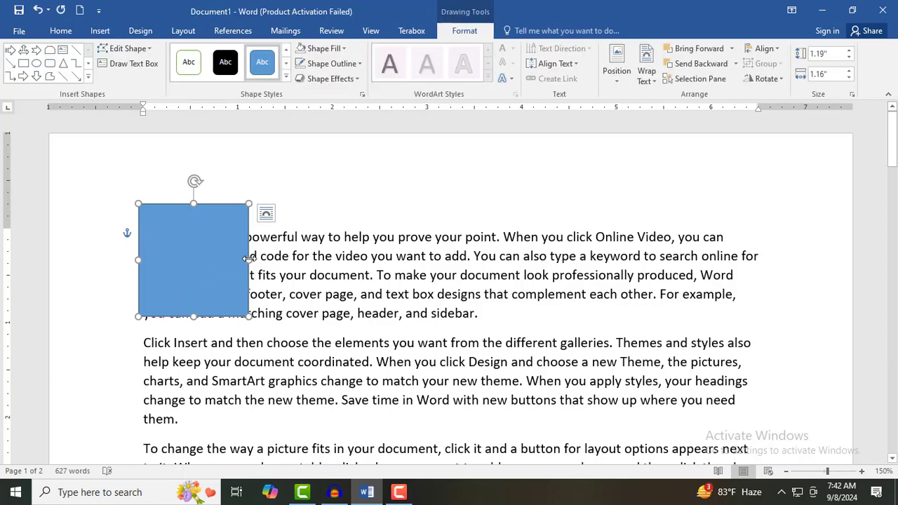
# Resize the rectangle freehand to about 0.94" high and 0.93" wide, and delete it.
pyautogui.moveTo(249, 260); pyautogui.dragTo(312, 260)
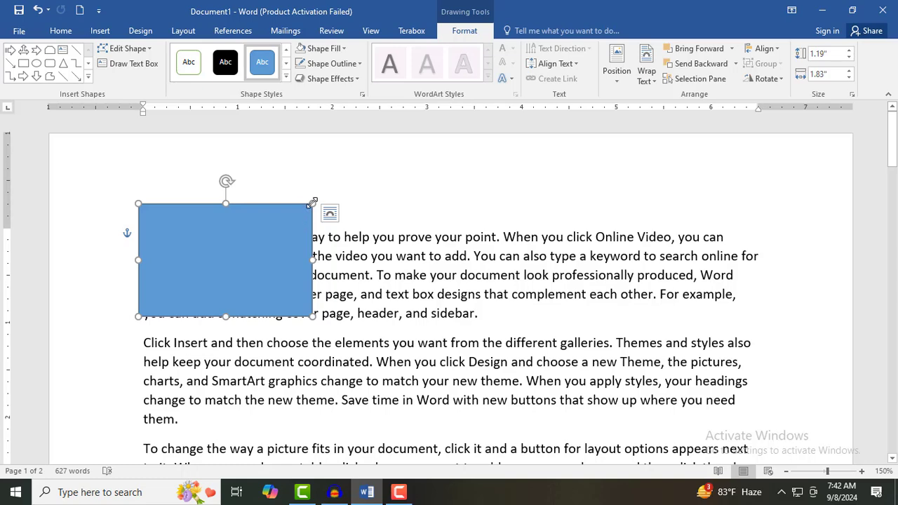
pyautogui.moveTo(312, 203); pyautogui.dragTo(226, 228)
pyautogui.press('Delete')
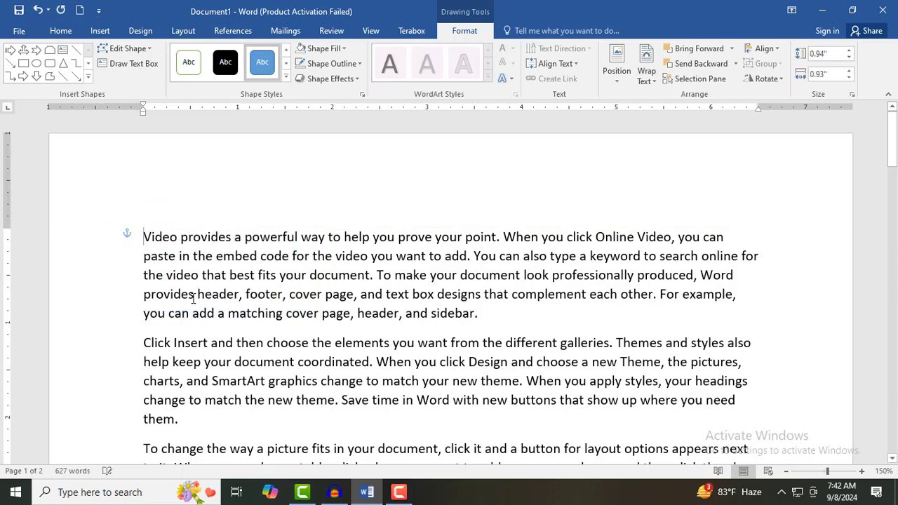
# Draw an upright oval about 1.96" high and 1.35" wide over the first two paragraphs, and delete it.
pyautogui.click(99, 31)
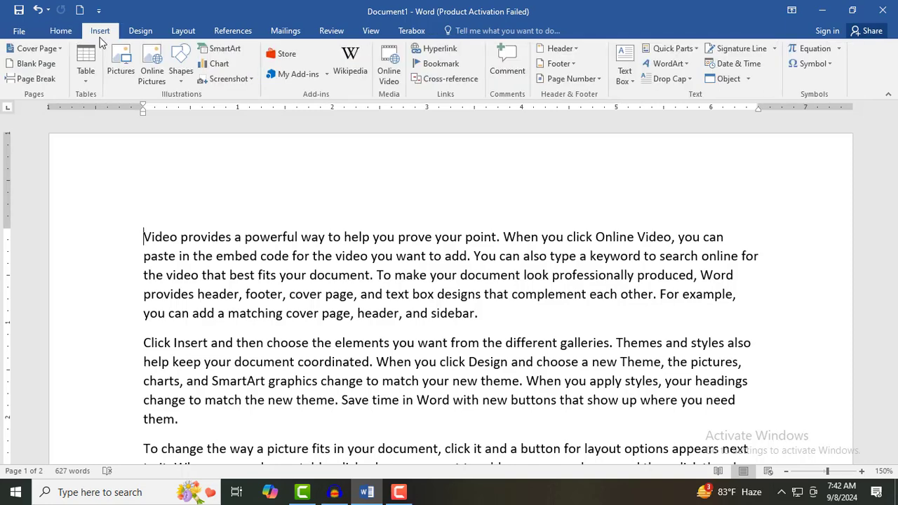
pyautogui.click(180, 70)
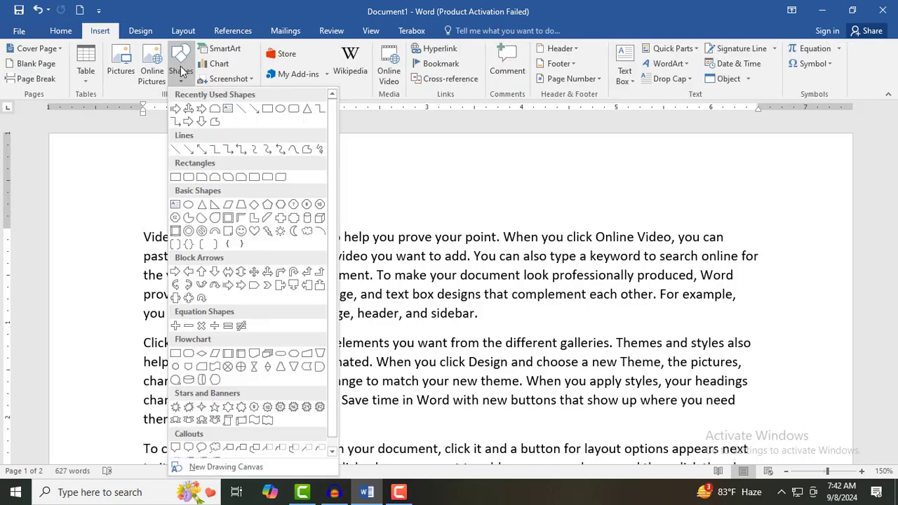
pyautogui.click(281, 110)
pyautogui.moveTo(198, 239)
pyautogui.mouseDown()
pyautogui.moveTo(283, 317)
pyautogui.moveTo(296, 351)
pyautogui.moveTo(295, 397)
pyautogui.moveTo(268, 415)
pyautogui.moveTo(293, 399)
pyautogui.moveTo(416, 391)
pyautogui.moveTo(301, 398)
pyautogui.moveTo(284, 364)
pyautogui.moveTo(299, 397)
pyautogui.mouseUp()
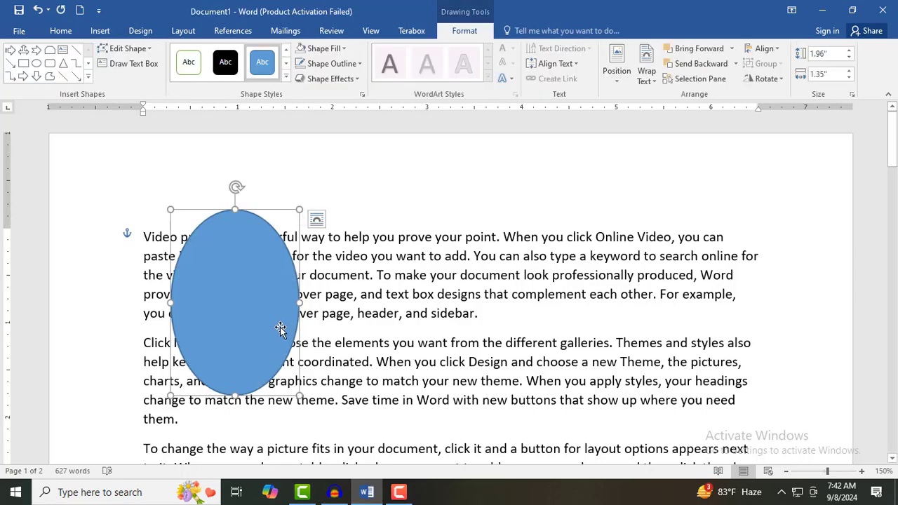
pyautogui.press('Delete')
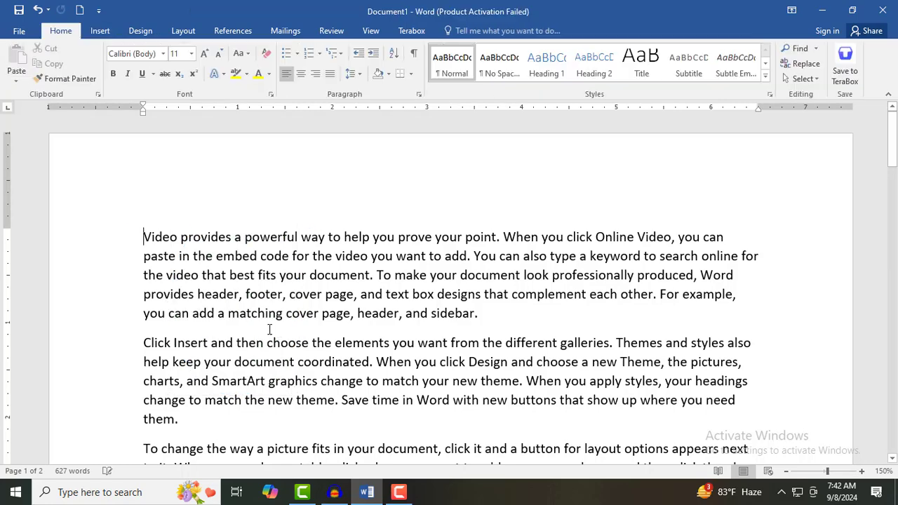
# Draw a perfect circle about 1.57" across over the first two paragraphs and move it slightly down and to the right.
pyautogui.click(99, 30)
pyautogui.click(181, 70)
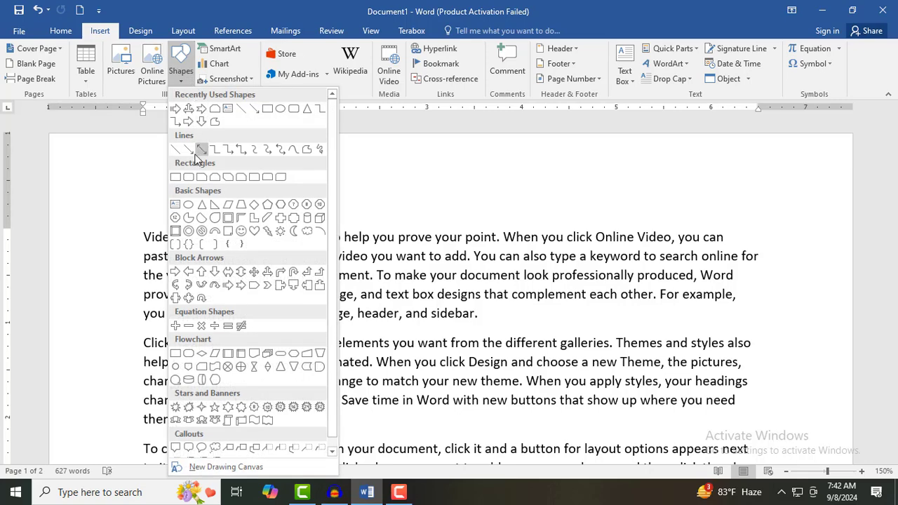
pyautogui.click(280, 110)
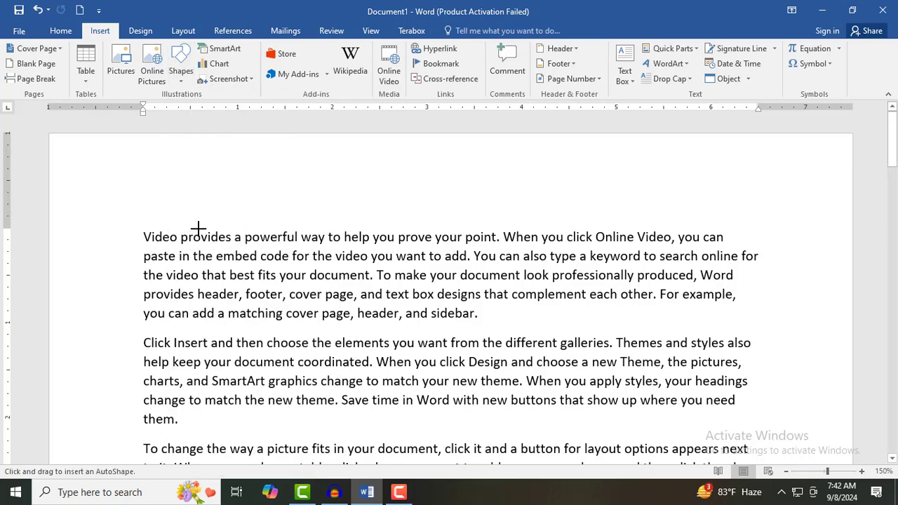
pyautogui.moveTo(193, 226); pyautogui.dragTo(300, 375)
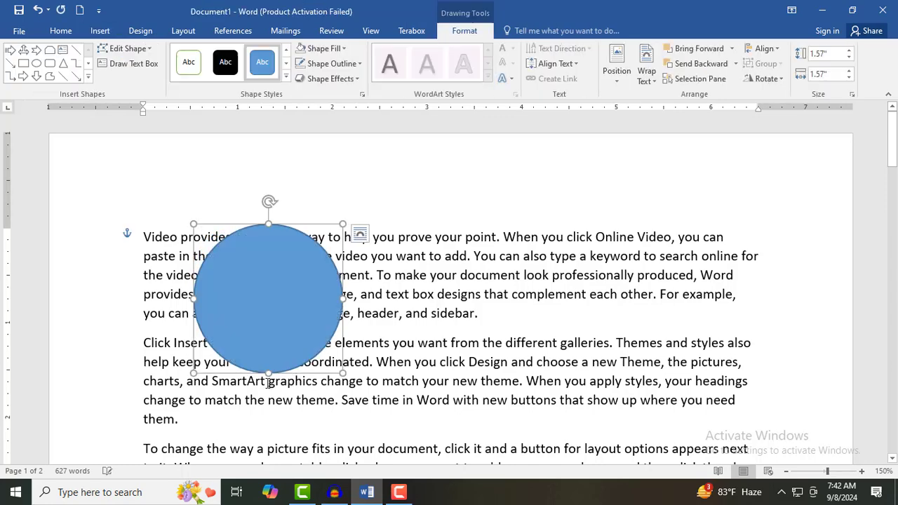
pyautogui.moveTo(291, 322)
pyautogui.mouseDown()
pyautogui.moveTo(330, 372)
pyautogui.moveTo(317, 343)
pyautogui.mouseUp()
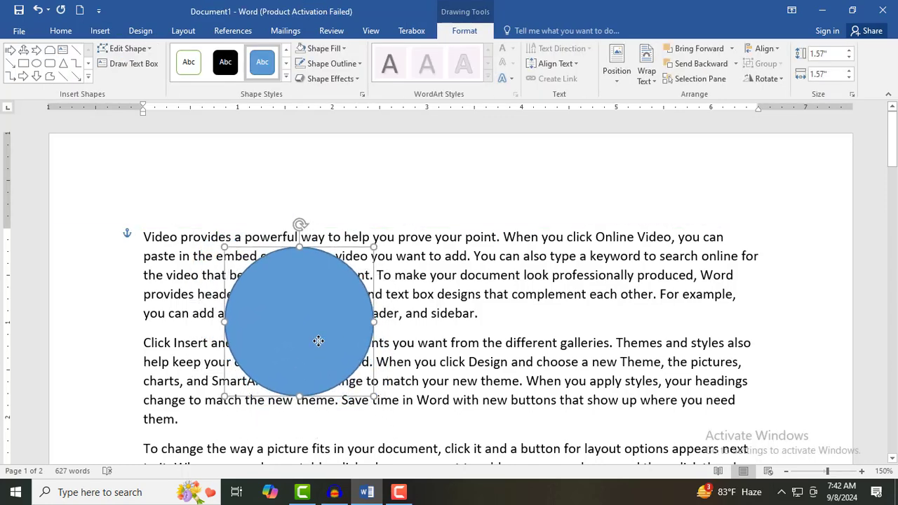
# Delete the circle, and draw a 16-point star about 1.6" high and 1.51" wide over the first paragraph.
pyautogui.press('Delete')
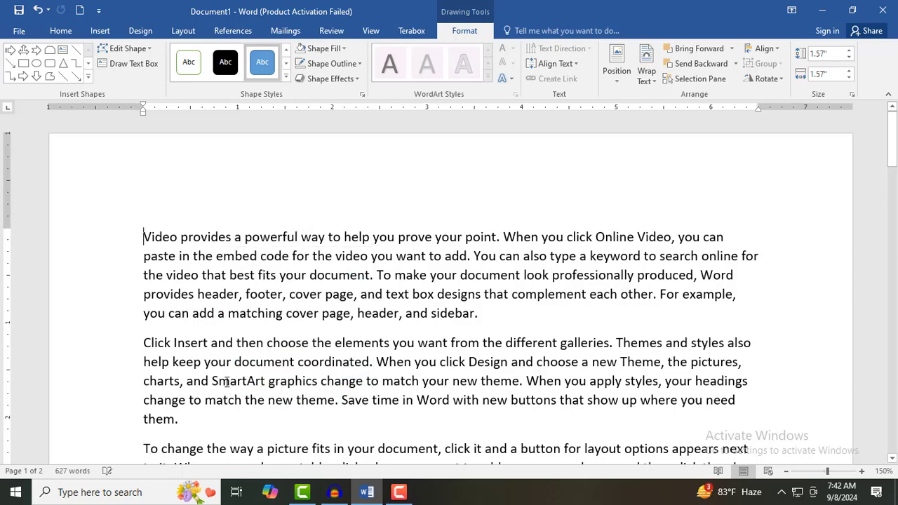
pyautogui.click(100, 31)
pyautogui.click(180, 62)
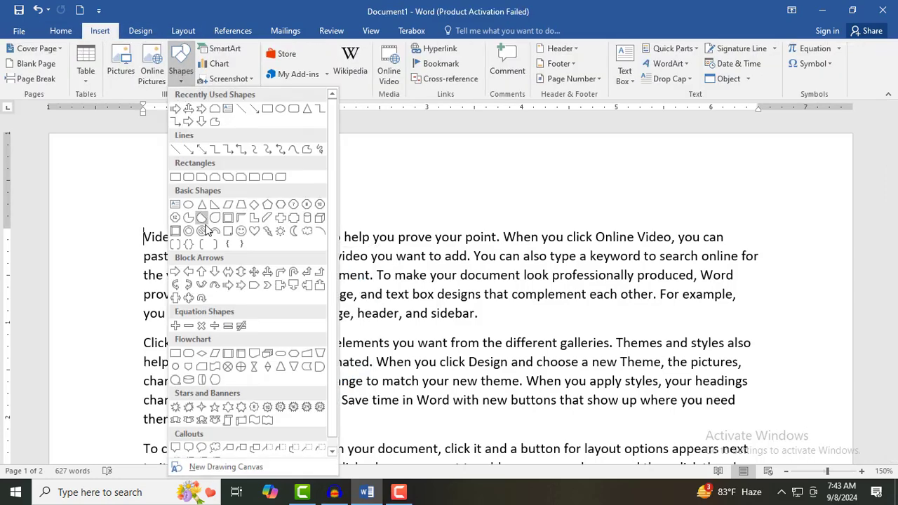
pyautogui.click(293, 407)
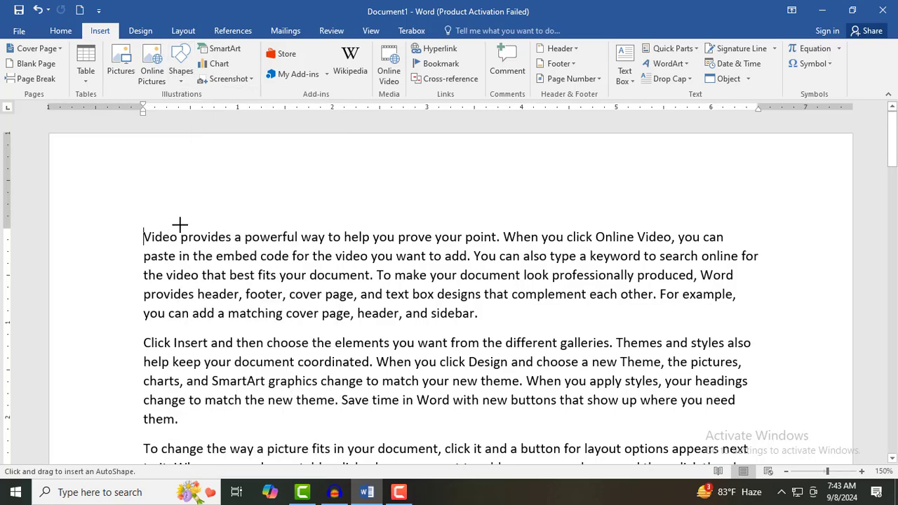
pyautogui.moveTo(162, 202); pyautogui.dragTo(306, 354)
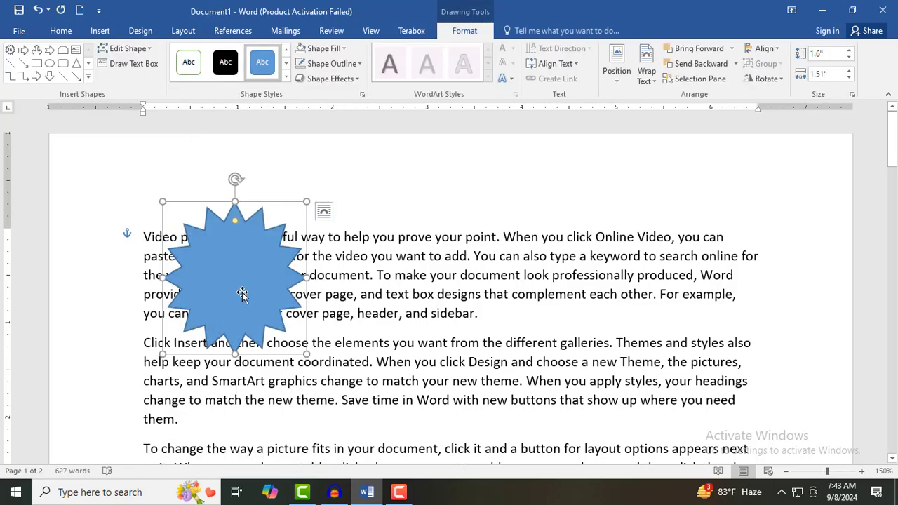
# Enlarge the star to about 2.15" high and wide, and reposition it over the start of the first two paragraphs.
pyautogui.moveTo(243, 295)
pyautogui.mouseDown()
pyautogui.moveTo(271, 315)
pyautogui.moveTo(235, 270)
pyautogui.mouseUp()
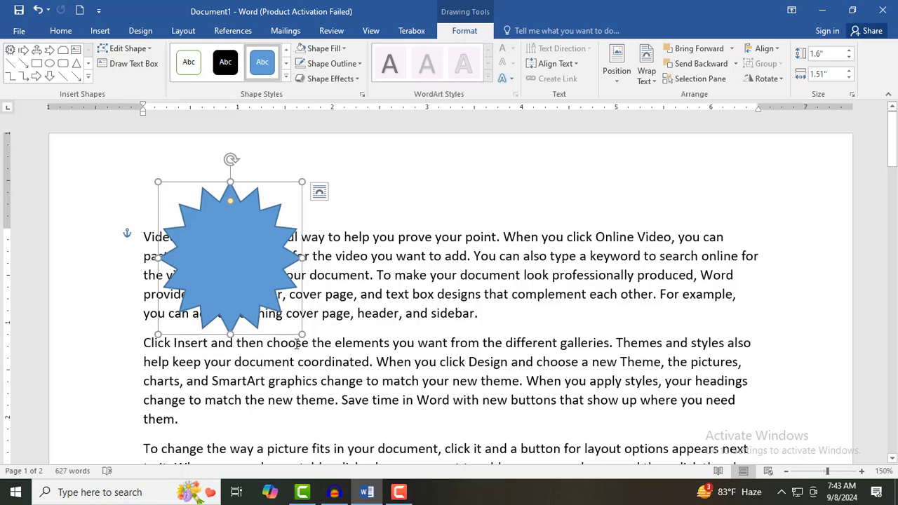
pyautogui.moveTo(301, 334); pyautogui.dragTo(351, 397)
pyautogui.moveTo(277, 300); pyautogui.dragTo(262, 309)
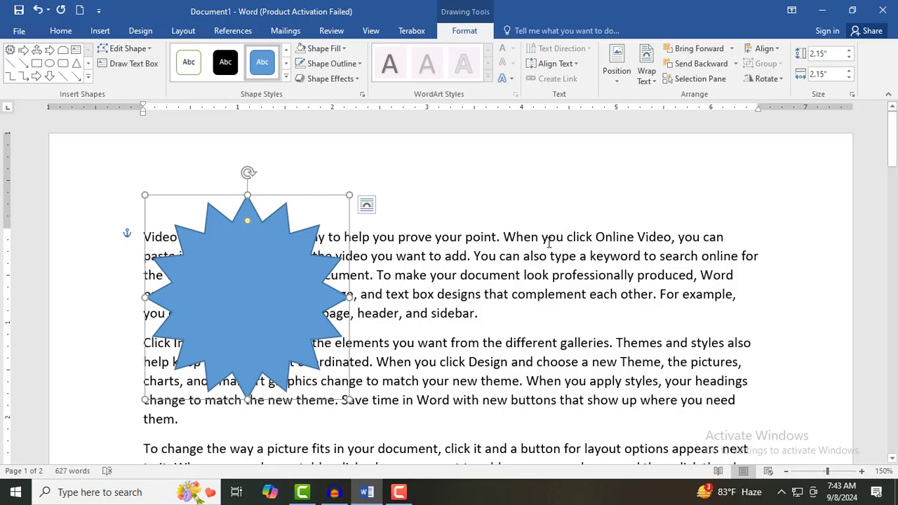
# Position the star in line with the text, and shrink it to about 1.4" high and 1.58" wide.
pyautogui.keyDown('ctrl'); pyautogui.scroll(-6, 547, 212); pyautogui.keyUp('ctrl')
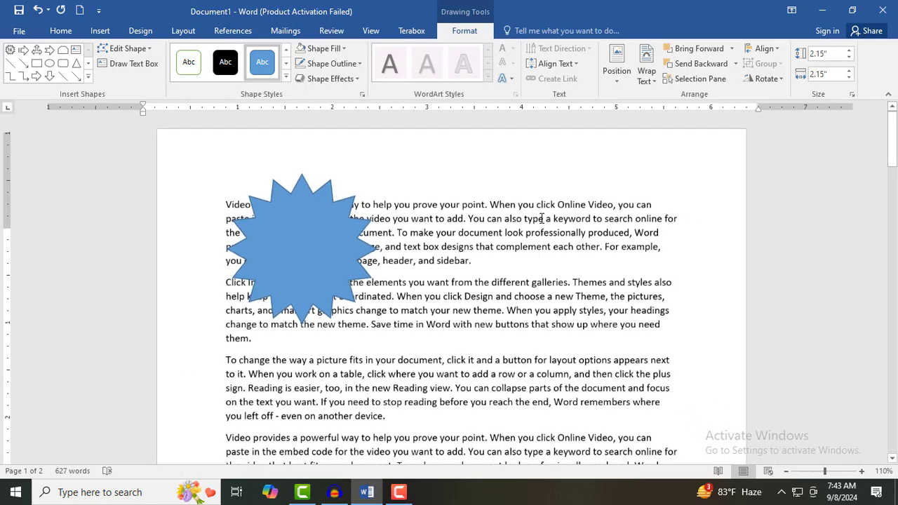
pyautogui.keyDown('ctrl'); pyautogui.scroll(-4, 538, 221); pyautogui.keyUp('ctrl')
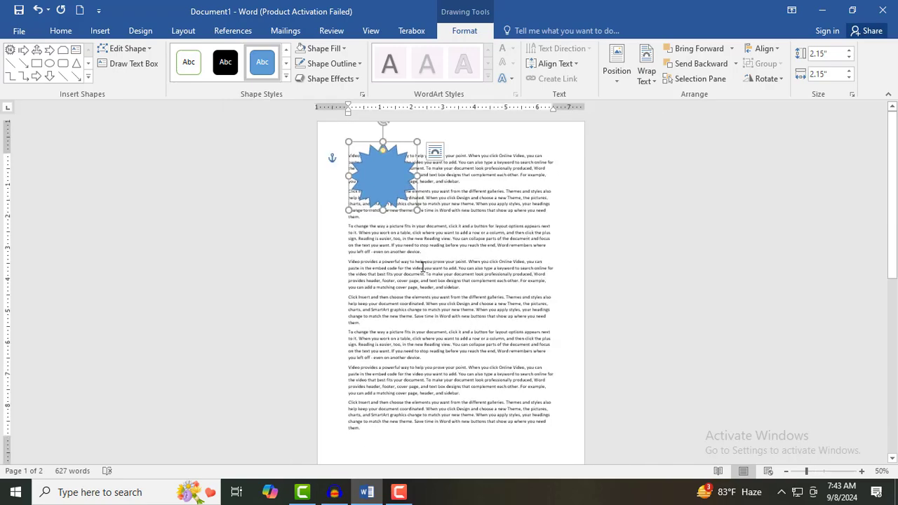
pyautogui.click(616, 79)
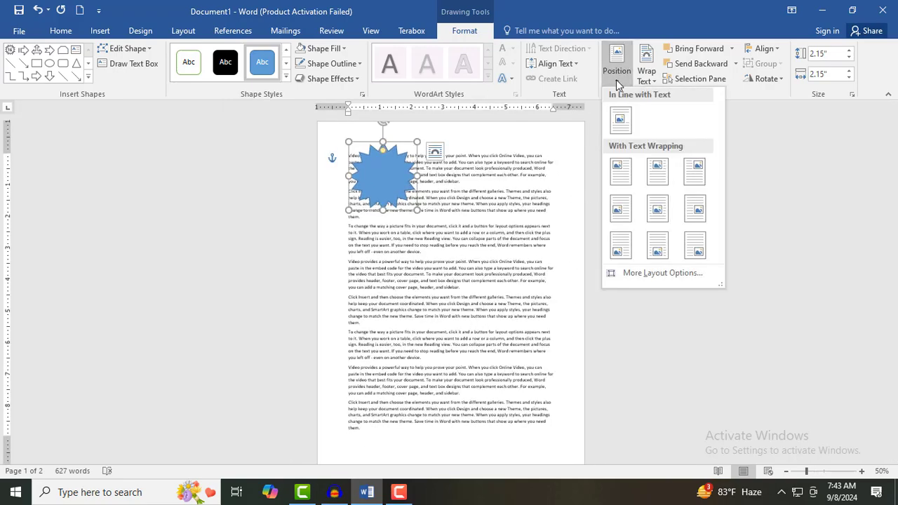
pyautogui.click(622, 121)
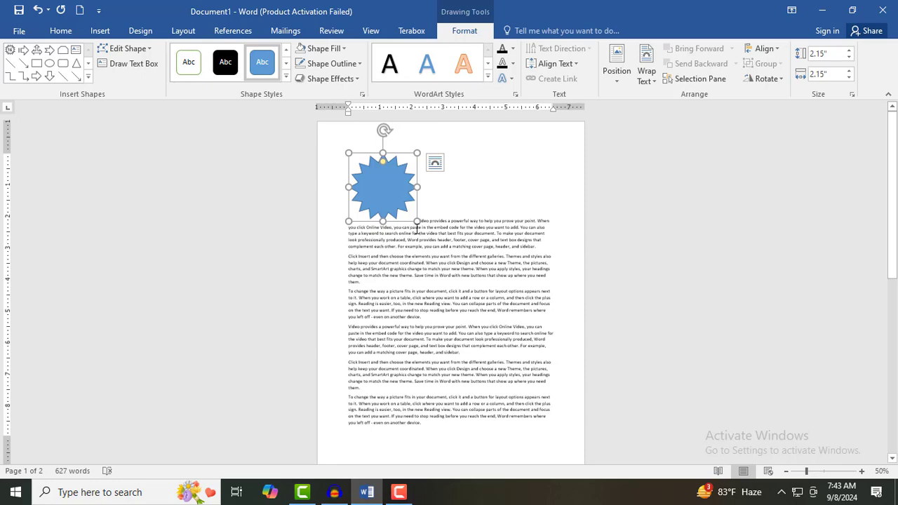
pyautogui.moveTo(416, 223); pyautogui.dragTo(400, 198)
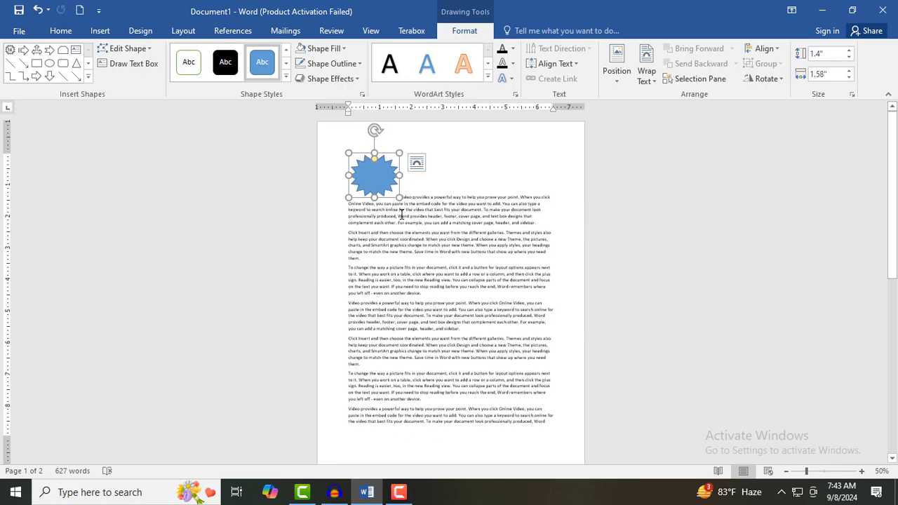
# Position the star at the page's middle left with text wrapping, then at its top left with text wrapping.
pyautogui.click(616, 73)
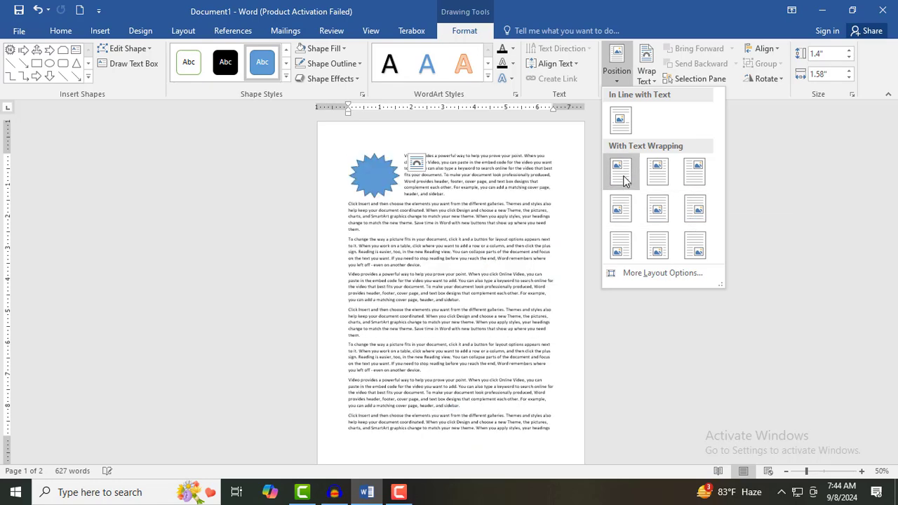
pyautogui.click(623, 210)
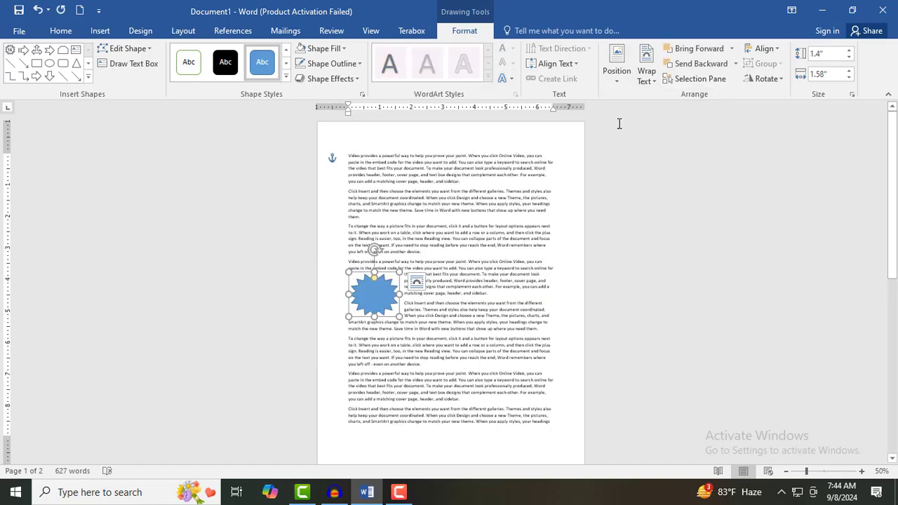
pyautogui.click(617, 60)
pyautogui.click(620, 176)
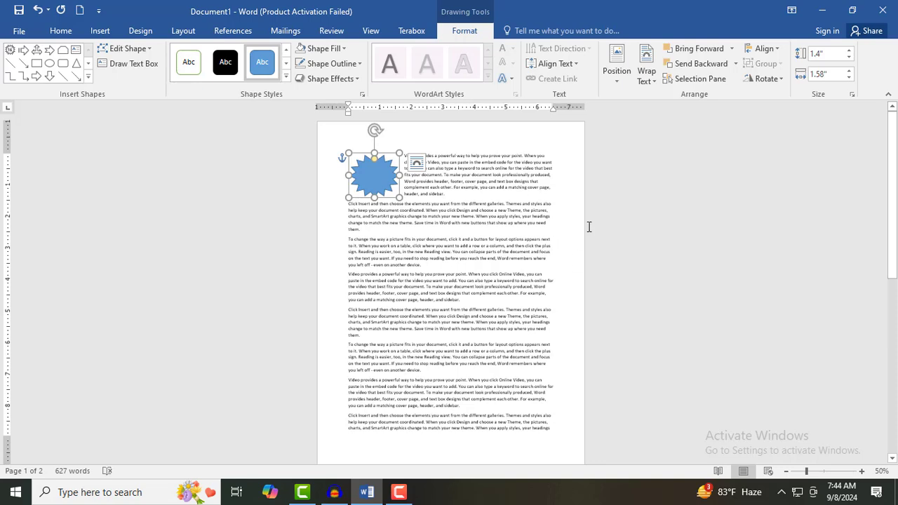
# Set the star's text wrapping to In Line with Text, and reduce it to about 1.17" high and 1.56" wide.
pyautogui.click(650, 83)
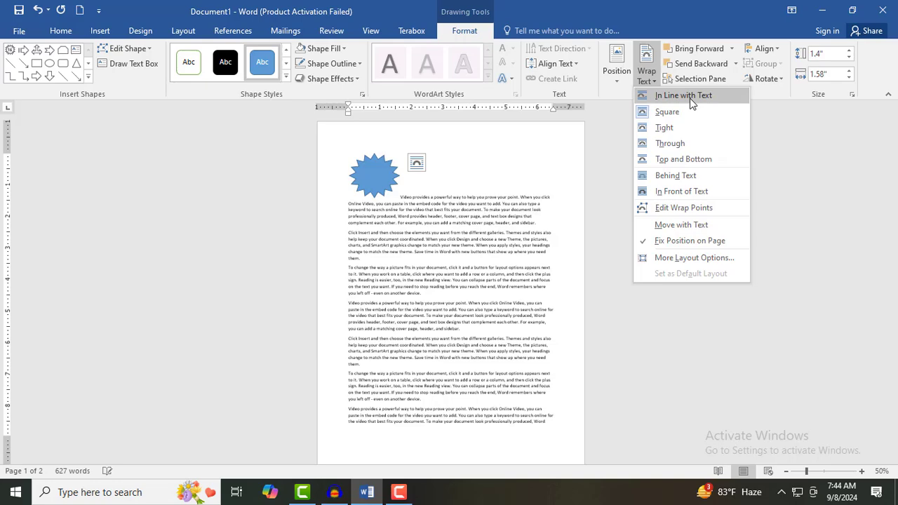
pyautogui.click(691, 102)
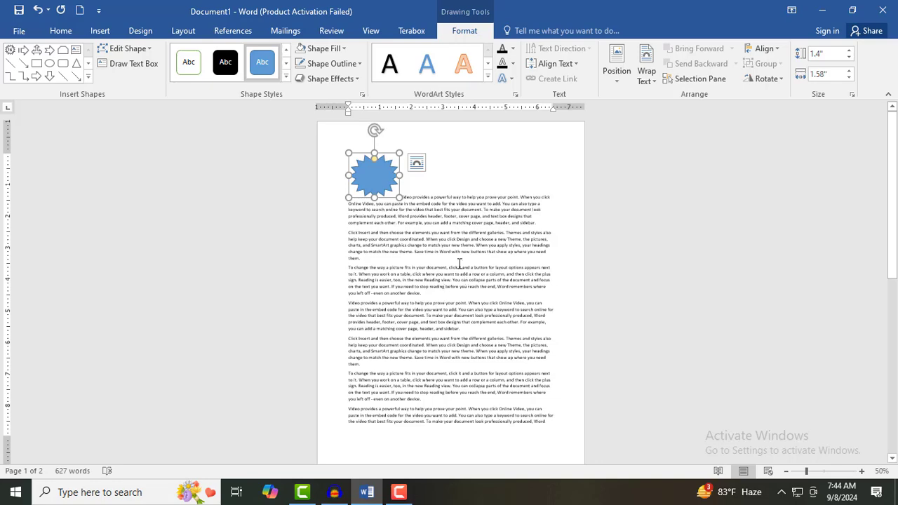
pyautogui.moveTo(397, 198); pyautogui.dragTo(399, 169)
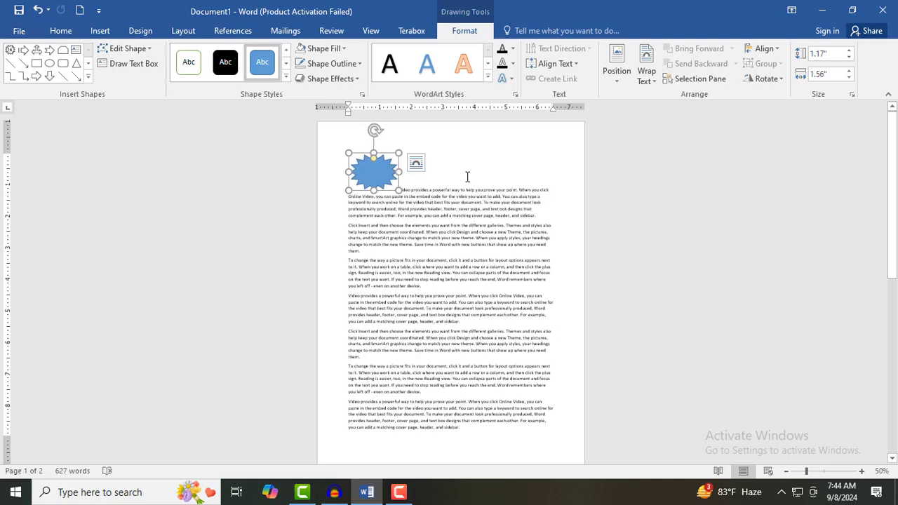
# Apply Tight text wrapping to the star, and then place it behind the text.
pyautogui.click(648, 83)
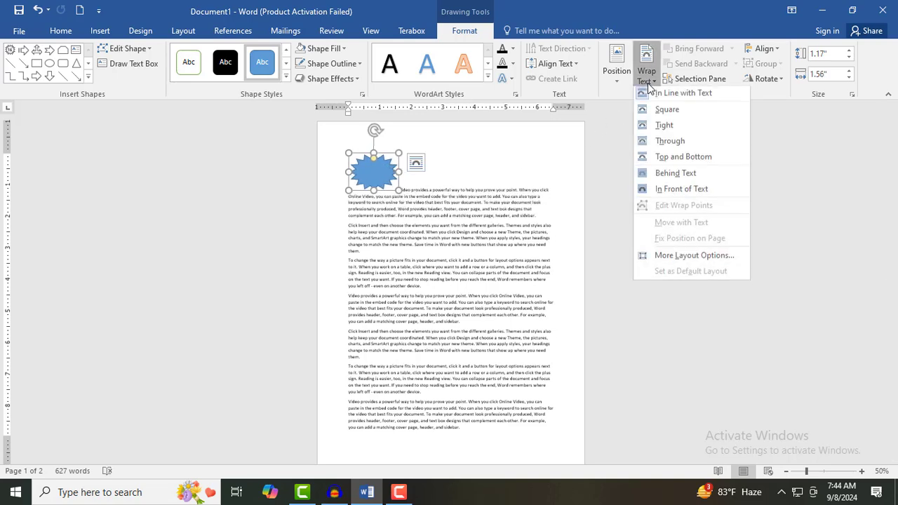
pyautogui.click(670, 132)
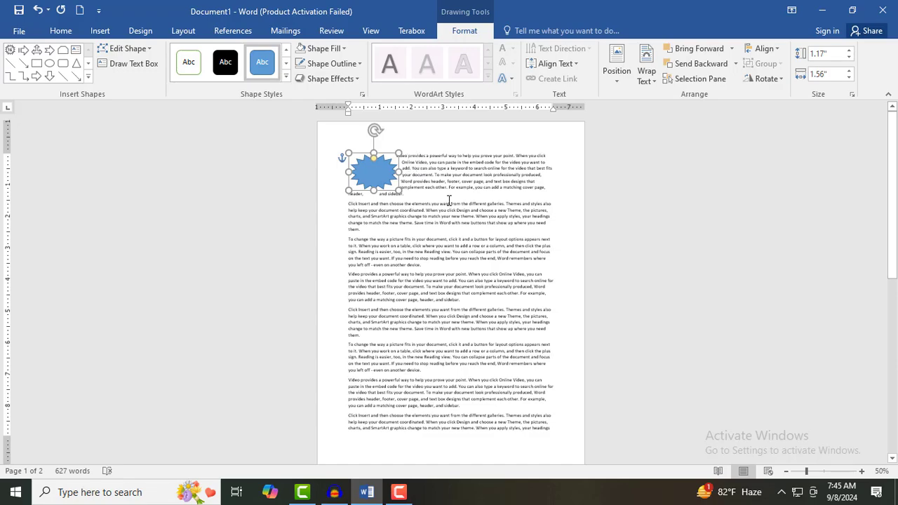
pyautogui.keyDown('ctrl'); pyautogui.scroll(7, 447, 201); pyautogui.keyUp('ctrl')
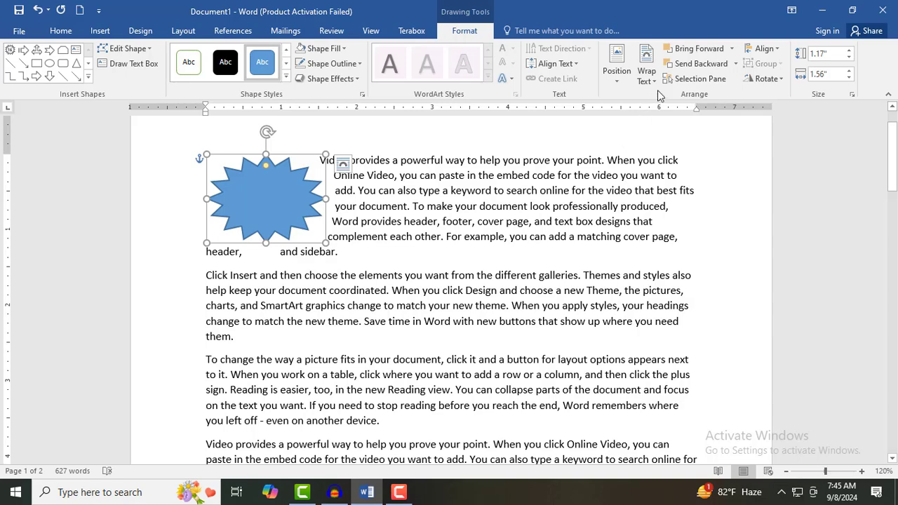
pyautogui.click(647, 74)
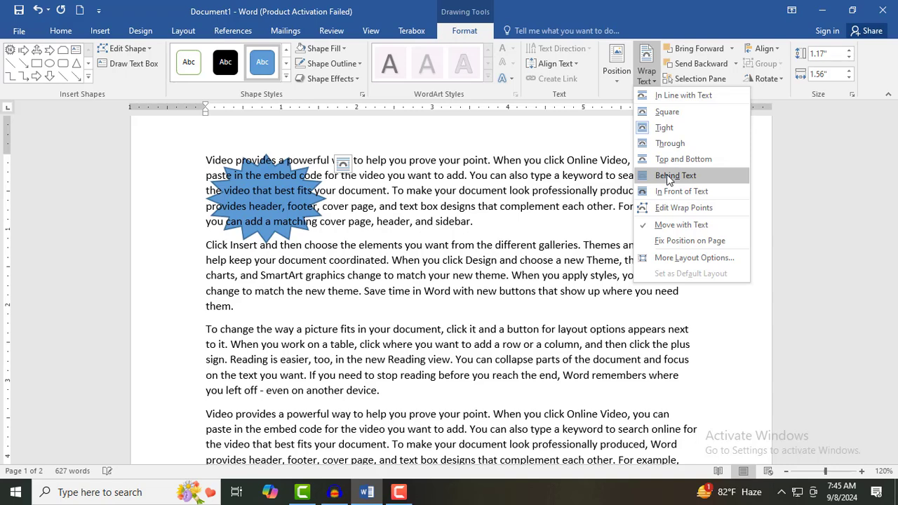
pyautogui.click(668, 178)
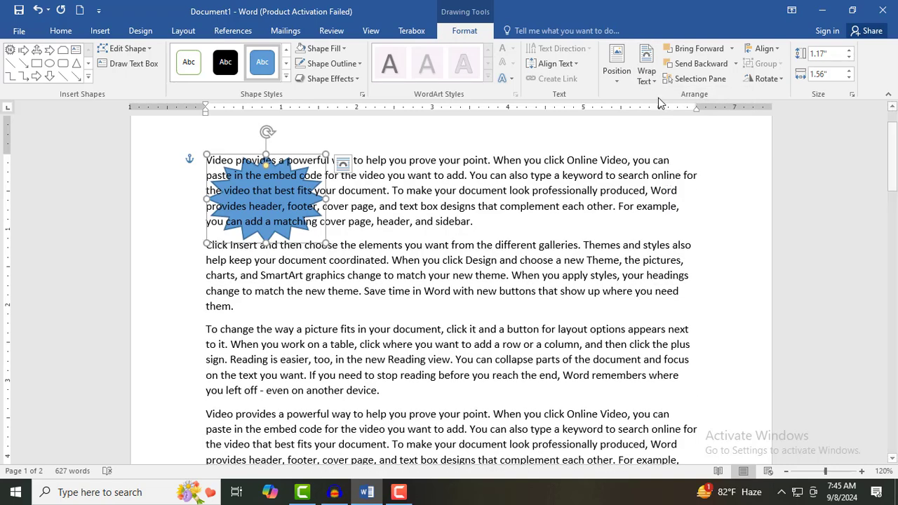
# Edit the star's wrap points, pulling one outward at its upper right and two inward at its left and lower right.
pyautogui.click(646, 68)
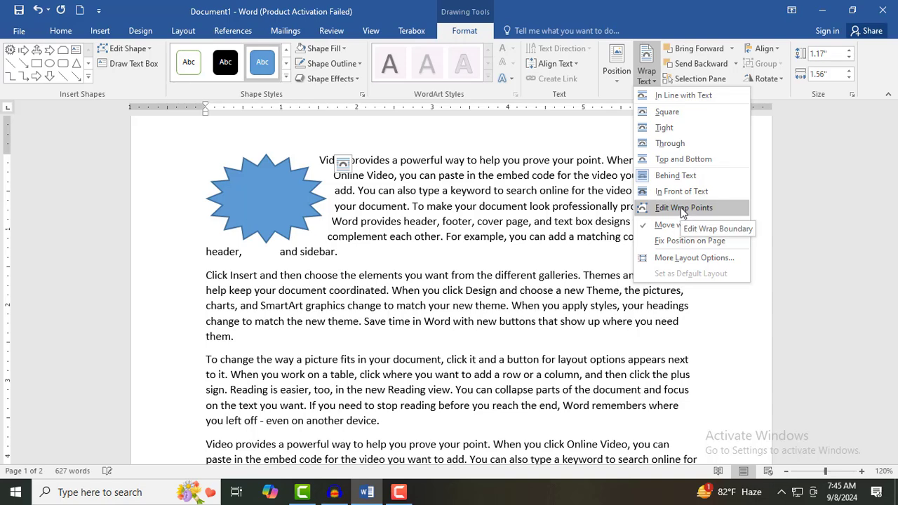
pyautogui.click(681, 210)
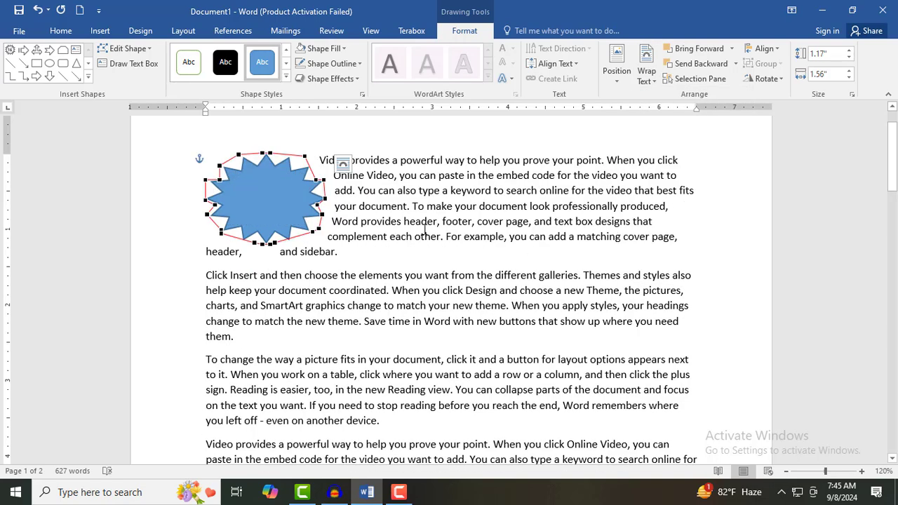
pyautogui.moveTo(324, 178); pyautogui.dragTo(342, 162)
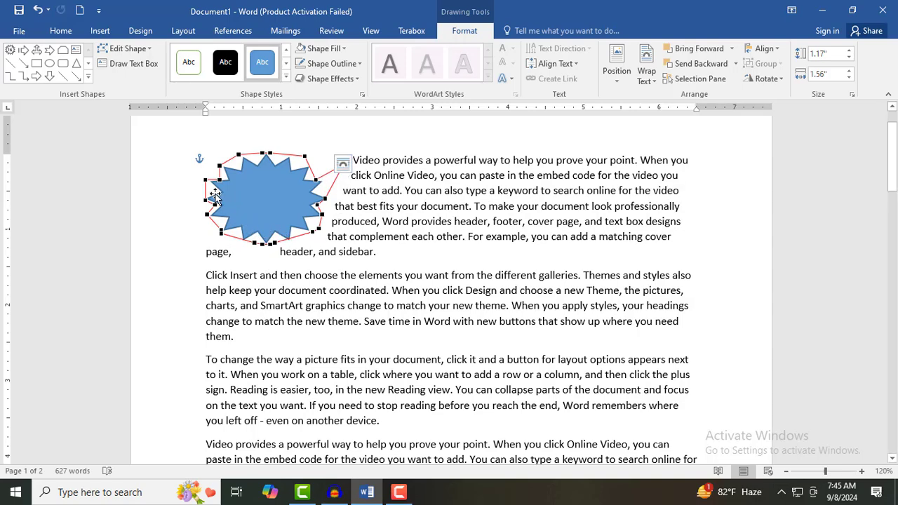
pyautogui.moveTo(217, 180); pyautogui.dragTo(236, 181)
pyautogui.moveTo(319, 229); pyautogui.dragTo(299, 208)
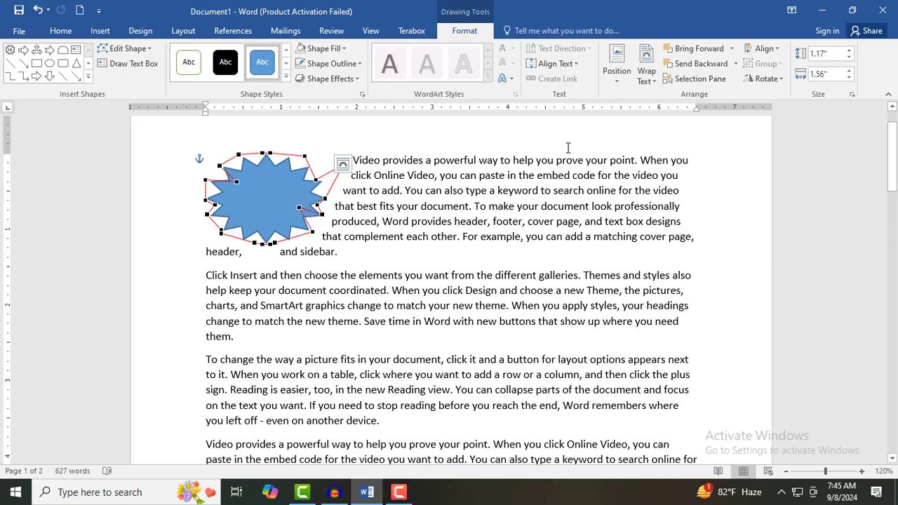
# Fix the star's position on the page, and leave wrap point editing.
pyautogui.click(647, 82)
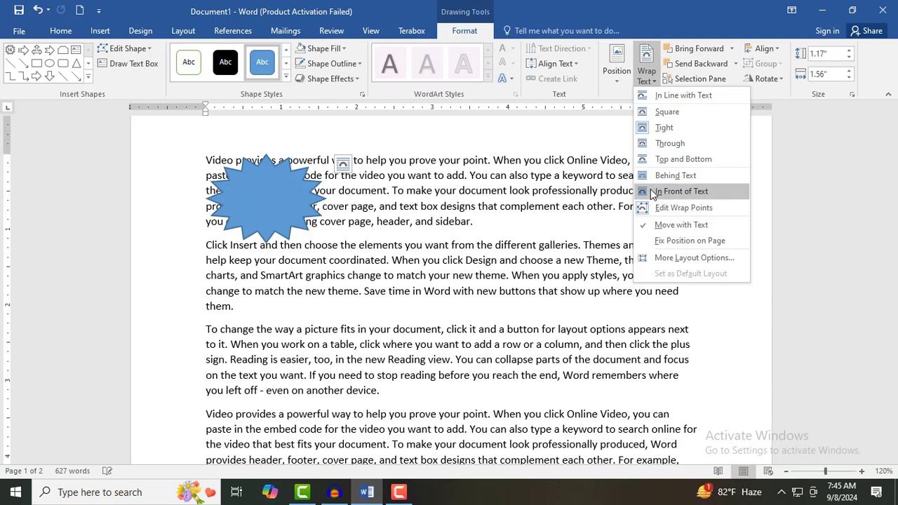
pyautogui.click(671, 242)
pyautogui.scroll(-1, 379, 245)
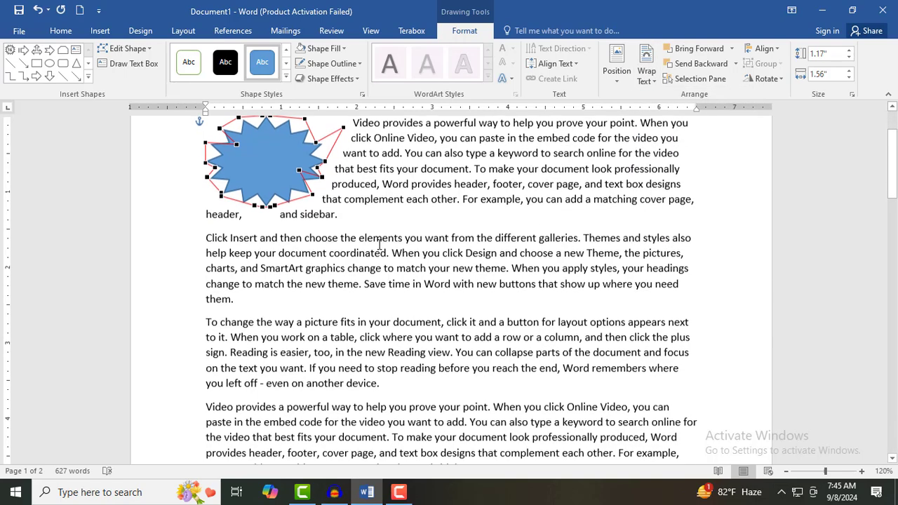
pyautogui.scroll(2, 380, 240)
pyautogui.moveTo(282, 211); pyautogui.dragTo(250, 244)
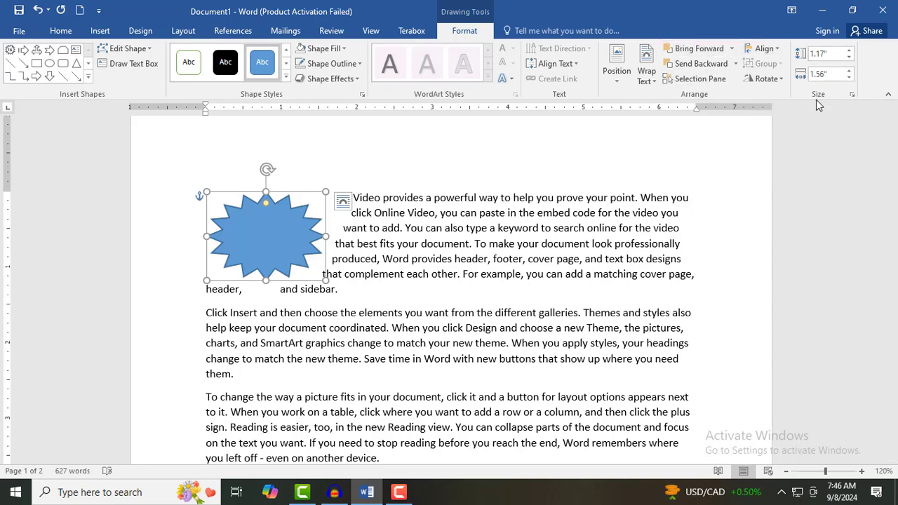
pyautogui.click(767, 79)
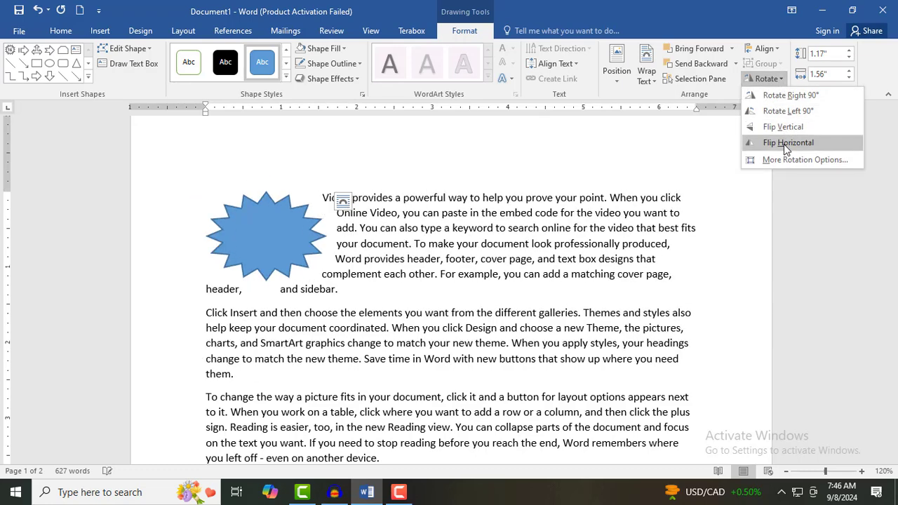
pyautogui.click(772, 79)
pyautogui.click(777, 50)
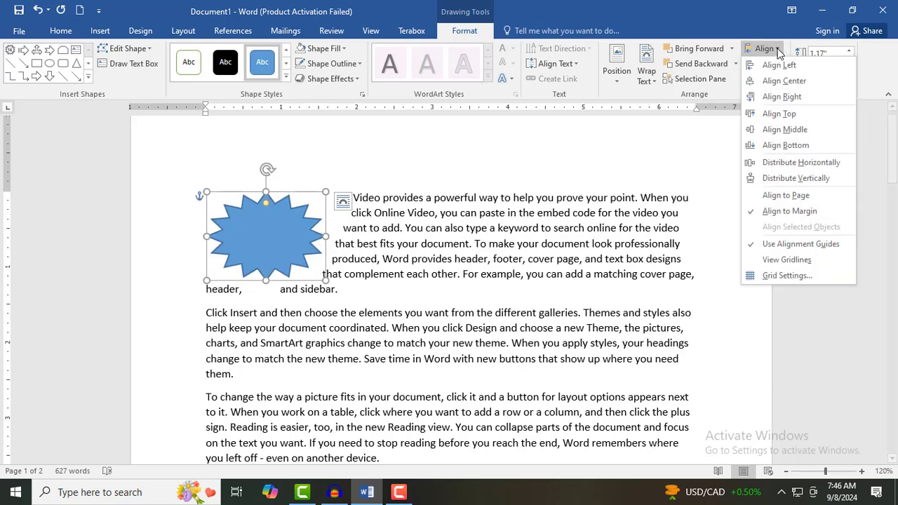
# Try the blue, gold and green glossy theme styles from the last theme row on the star in turn.
pyautogui.click(285, 76)
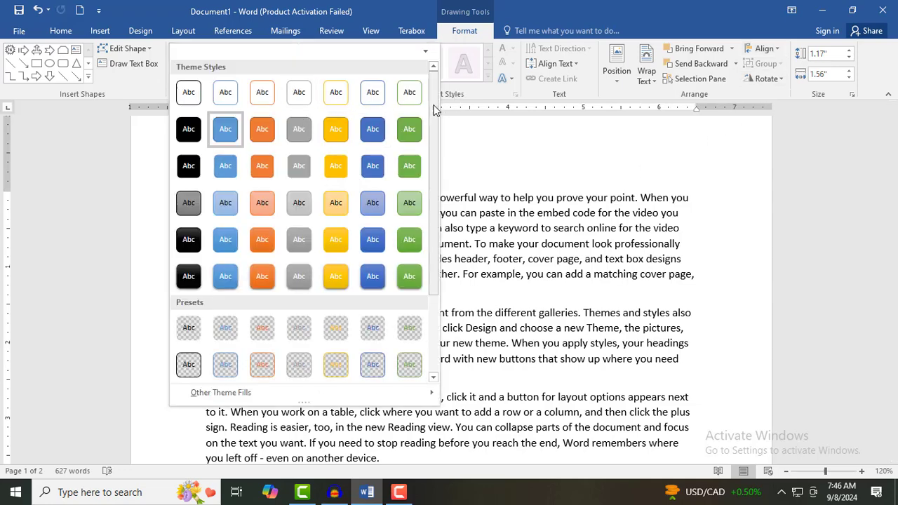
pyautogui.scroll(-3, 442, 162)
pyautogui.moveTo(440, 247); pyautogui.dragTo(437, 142)
pyautogui.click(379, 223)
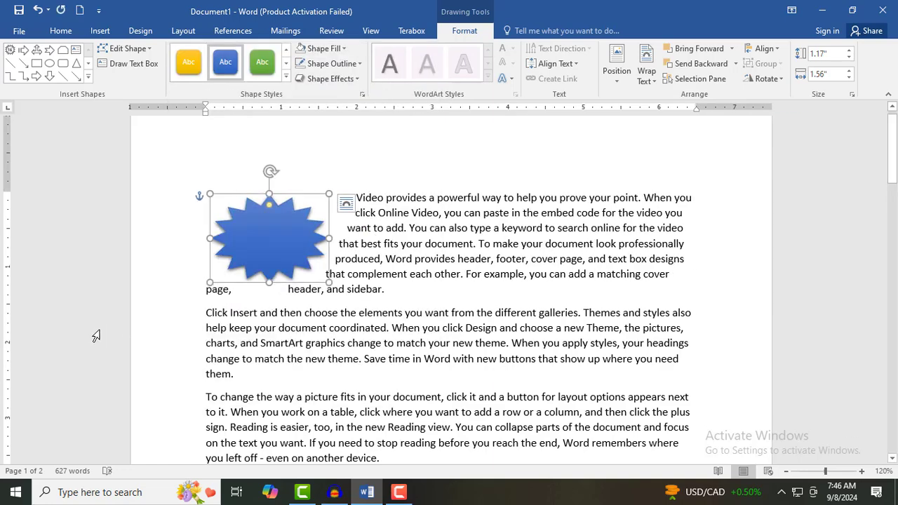
pyautogui.click(188, 67)
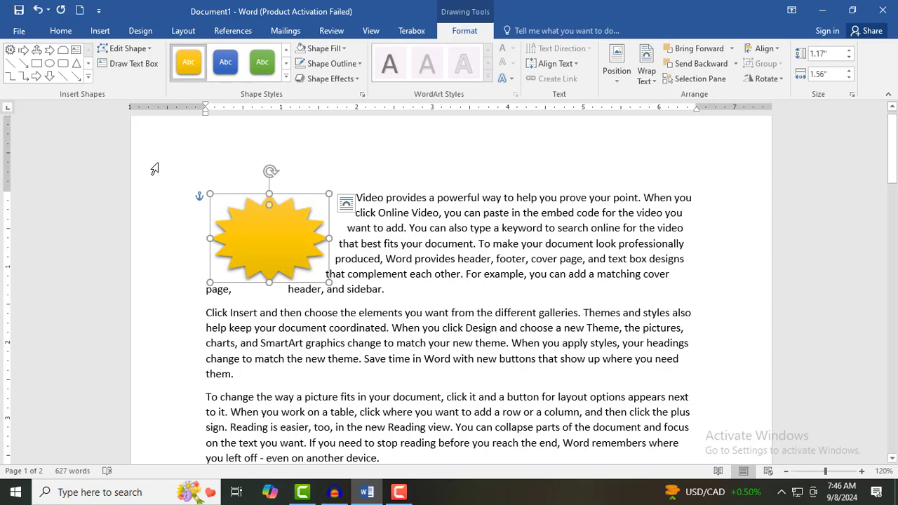
pyautogui.click(262, 63)
# Try a transparent preset style on the star, and replace it with the solid gold preset without an outline.
pyautogui.click(286, 79)
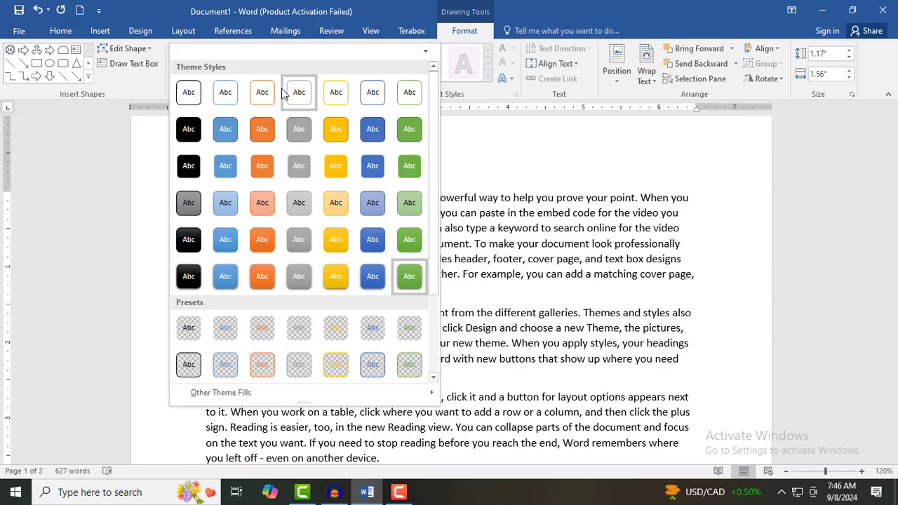
pyautogui.click(270, 367)
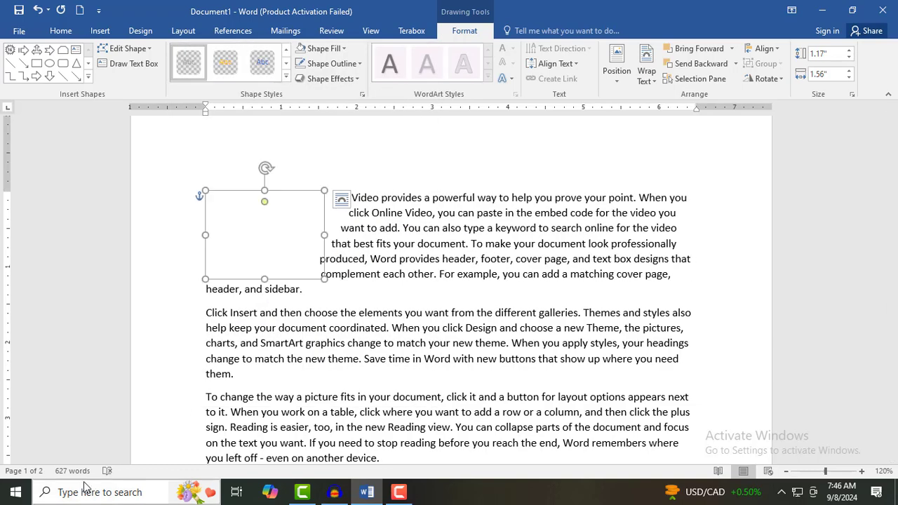
pyautogui.click(286, 79)
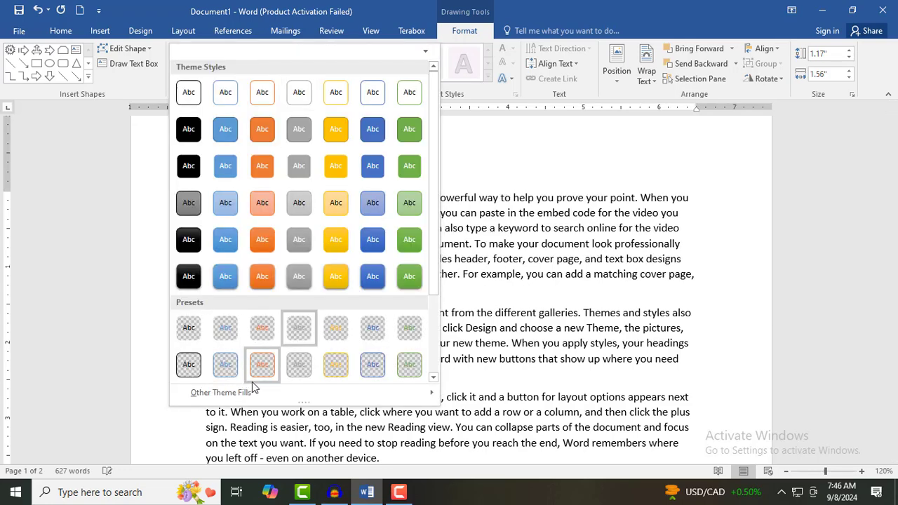
pyautogui.scroll(-3, 253, 383)
pyautogui.click(338, 336)
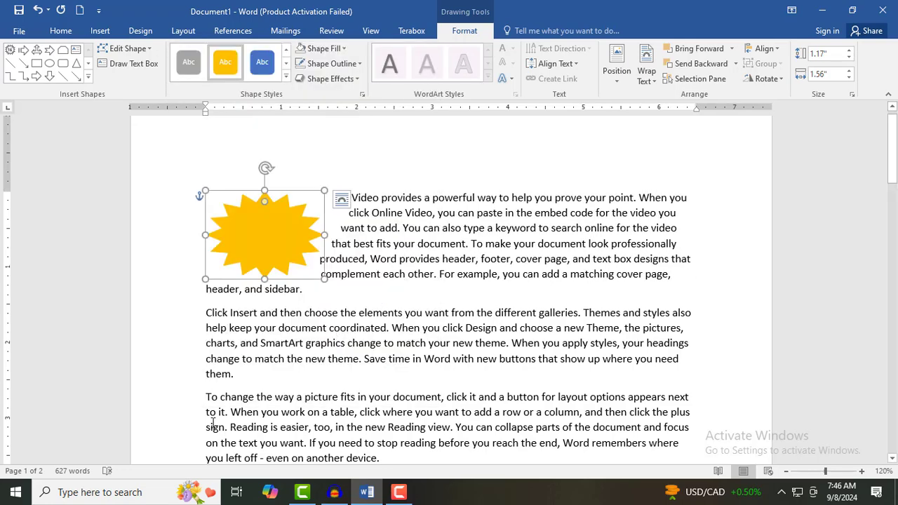